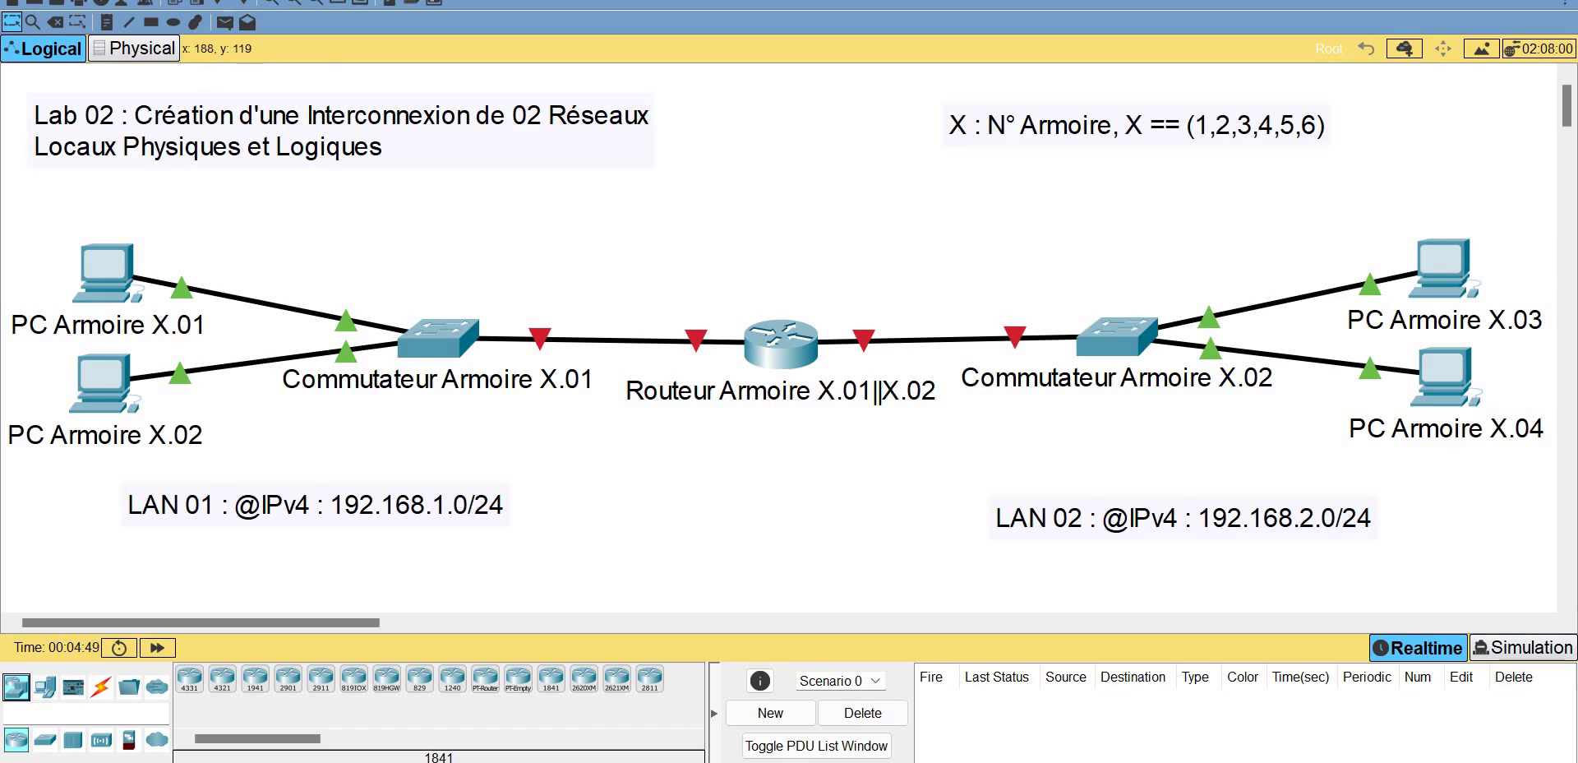
- Assign PC Armoire X.01 the static IPv4 address 192.168.1.1 with subnet mask 255.255.255.0
{"action": "left_click", "coordinate": [102, 270]}
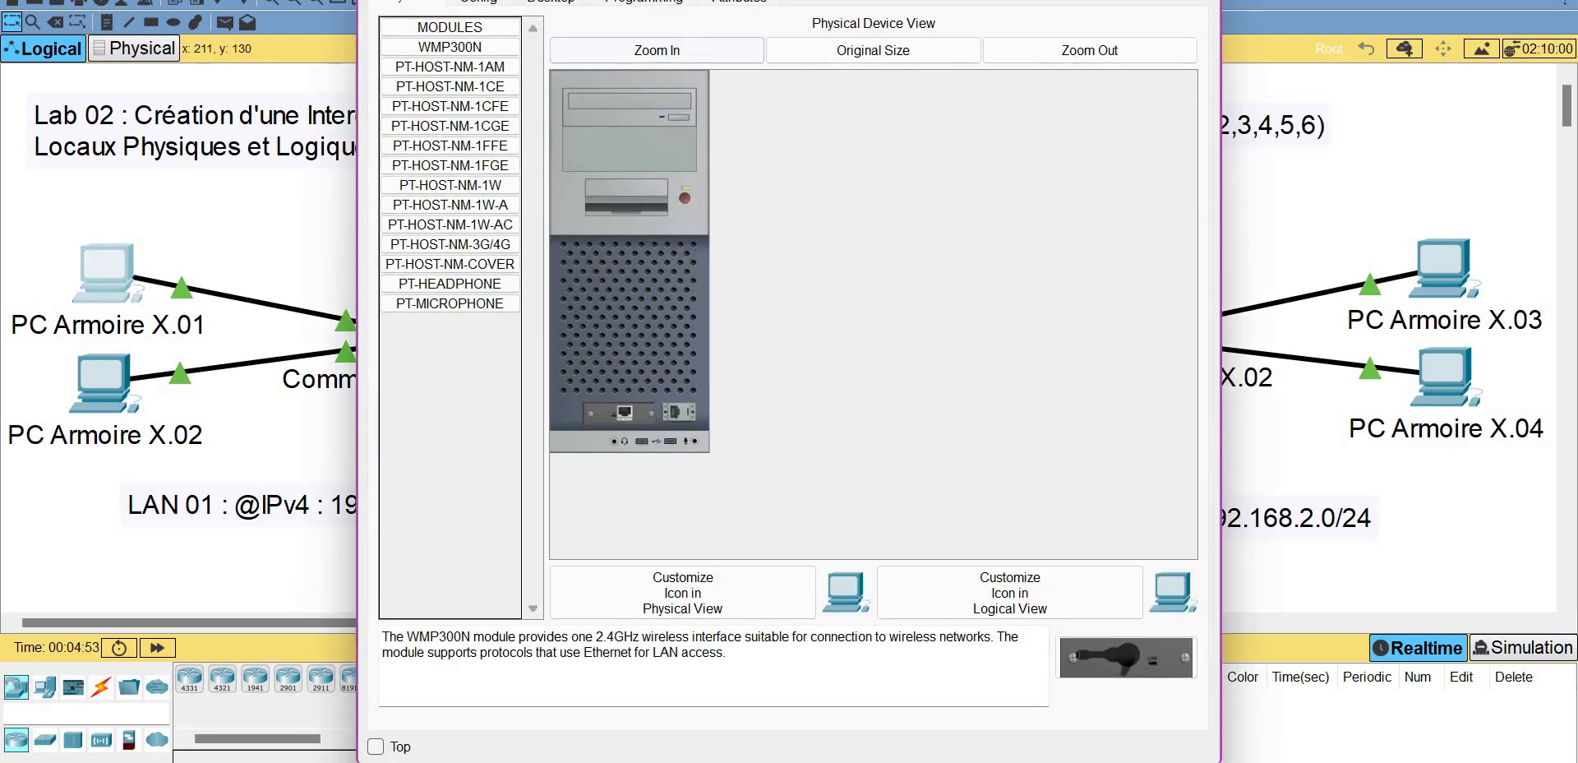
{"action": "left_click", "coordinate": [551, 2]}
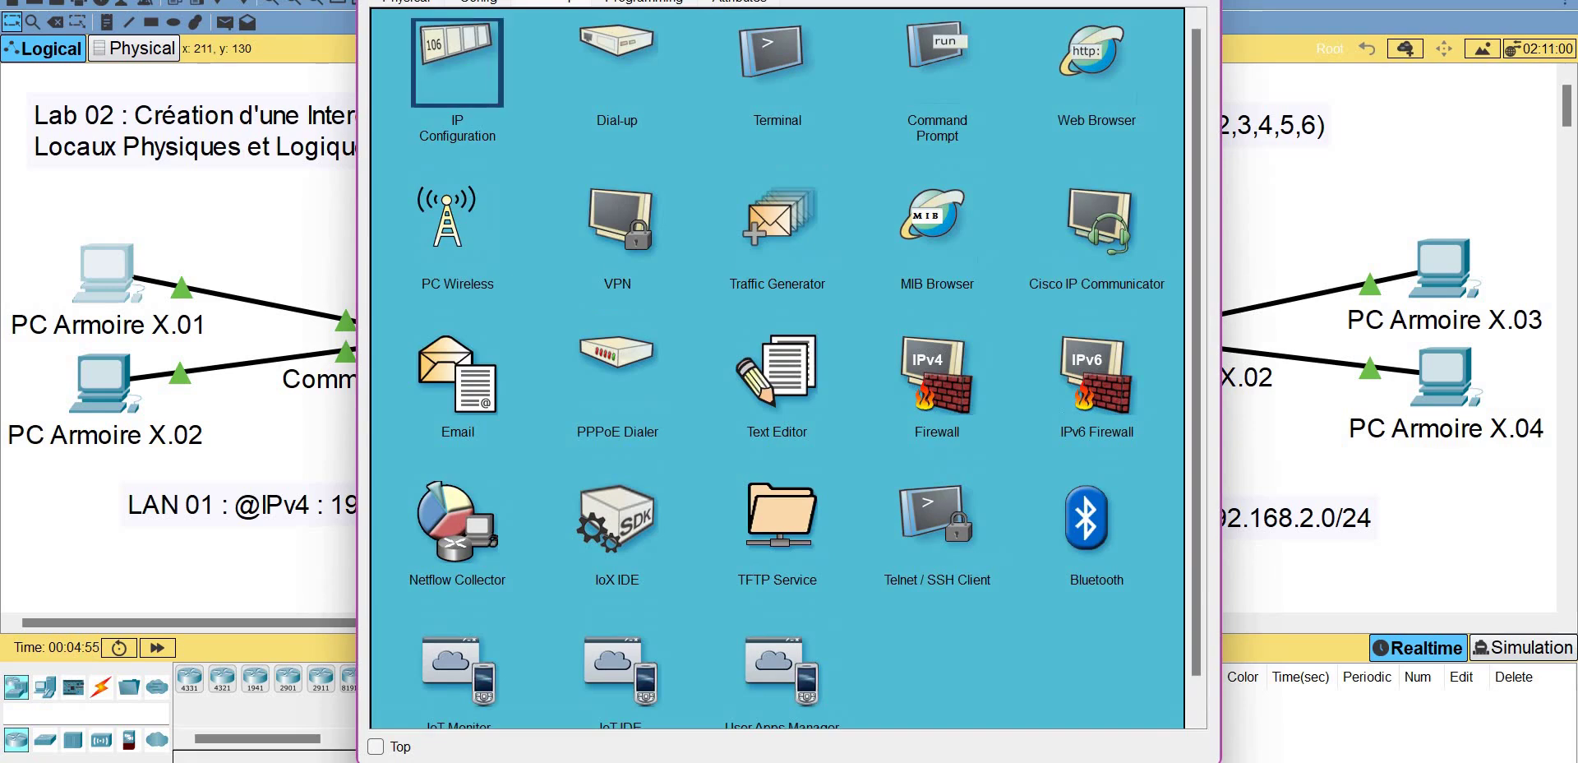
{"action": "left_click", "coordinate": [457, 63]}
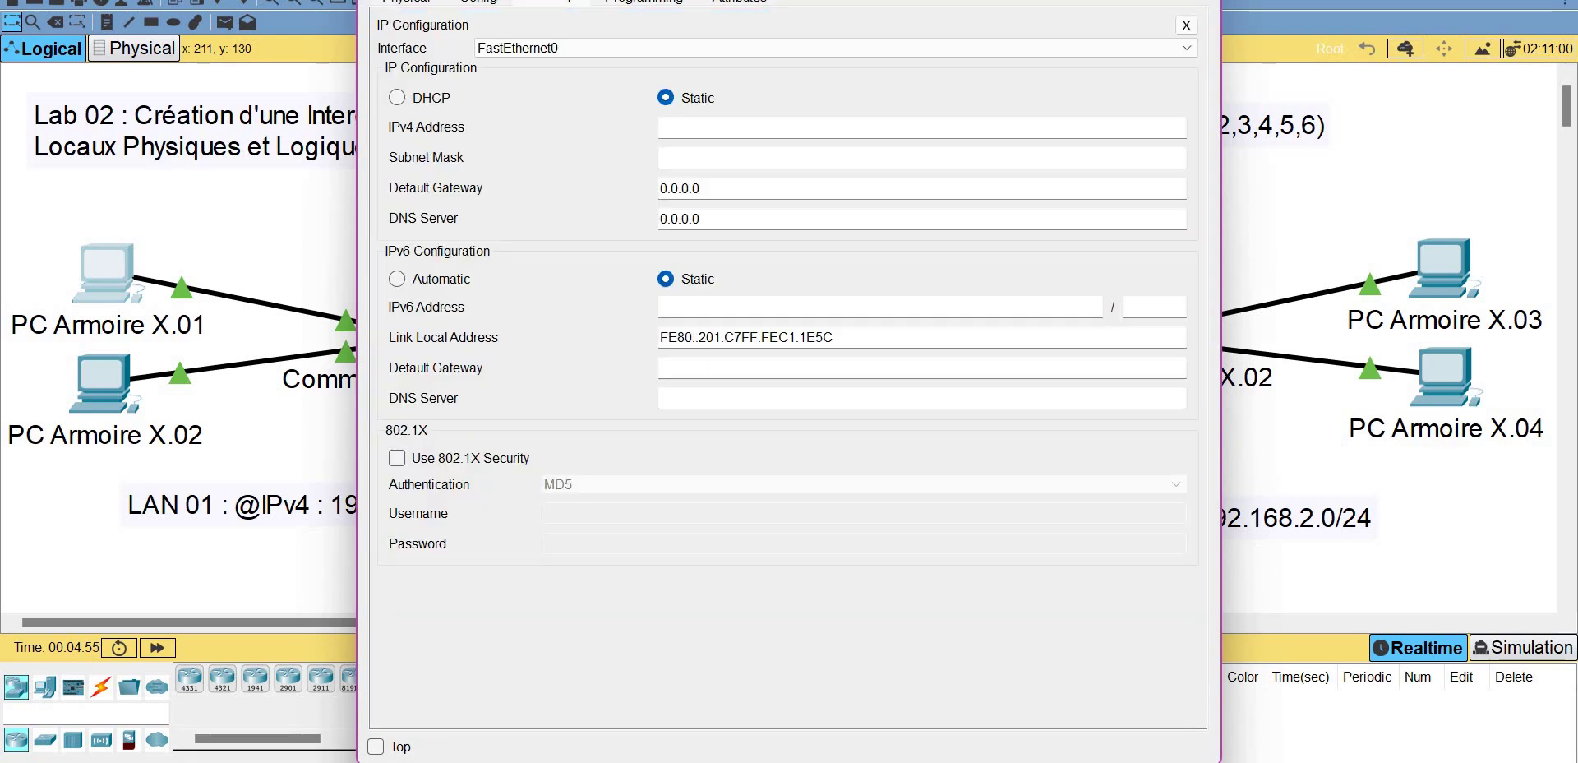
{"action": "type", "text": "192"}
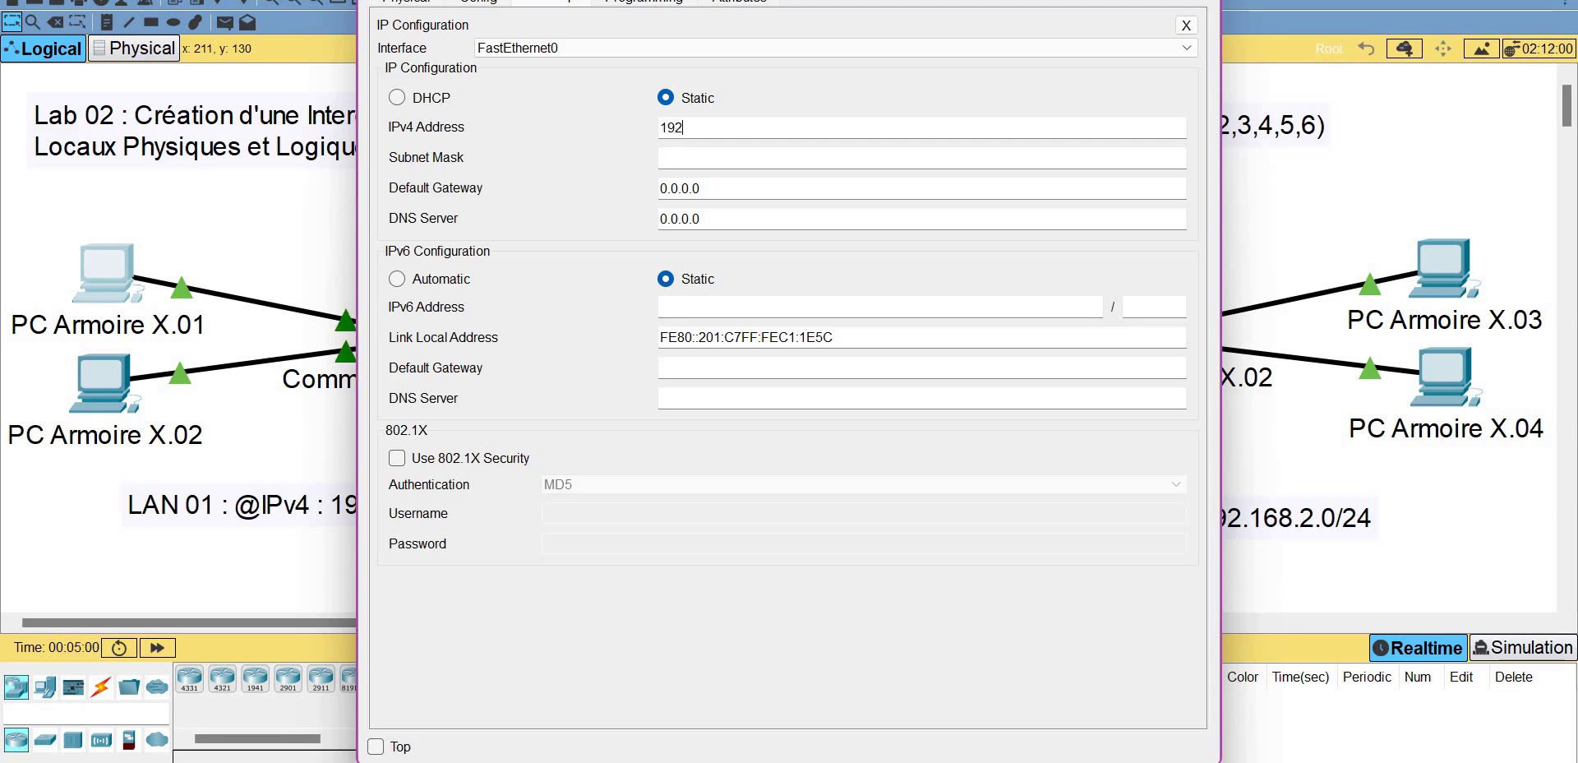
{"action": "type", "text": ".168.1.1"}
{"action": "key", "text": "Tab"}
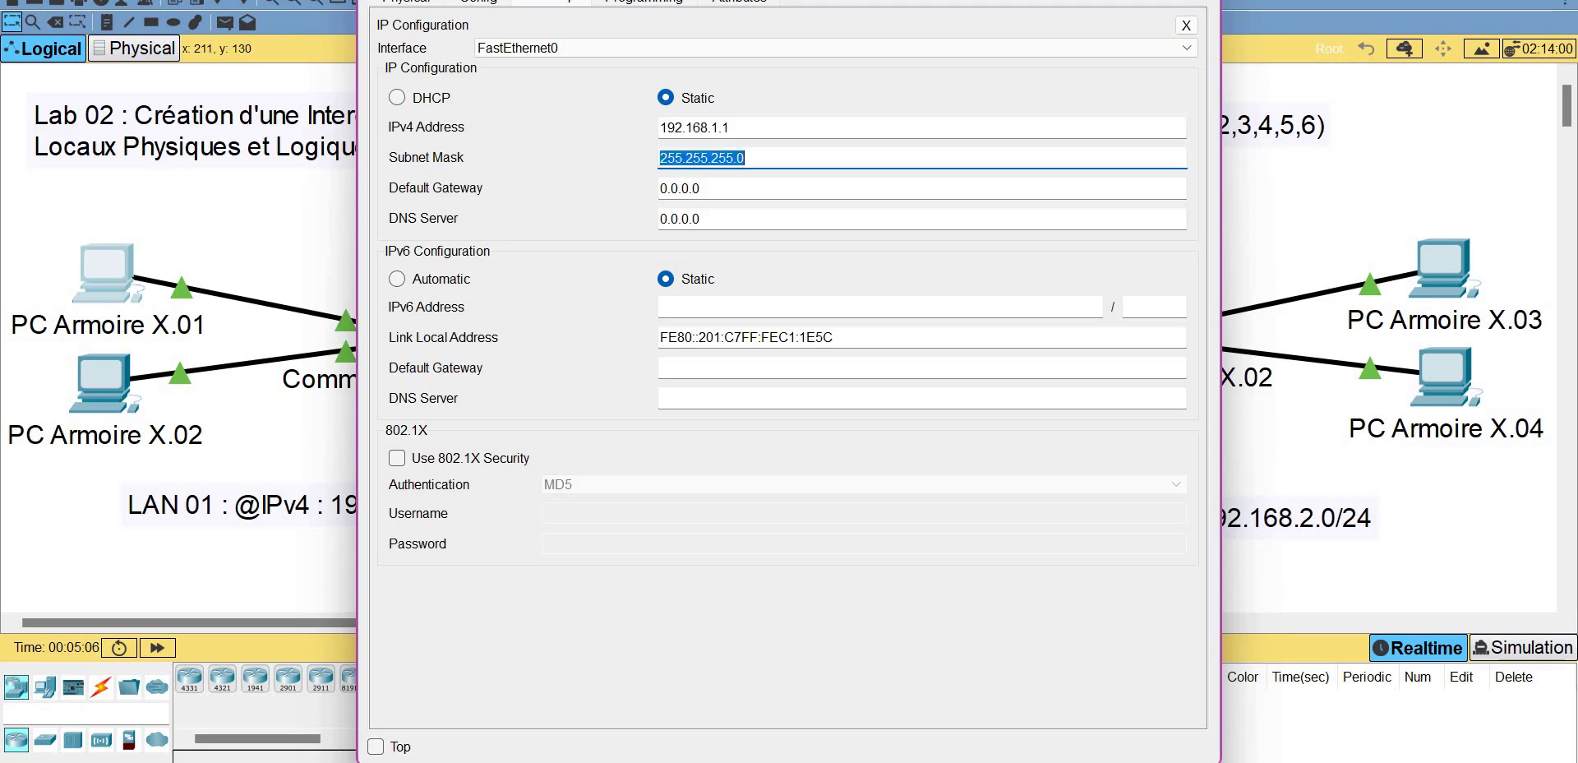
- Set PC Armoire X.01's IPv4 default gateway to 192.168.1.10, reusing its copied IPv4 address, and close its configuration
{"action": "key", "text": "Tab"}
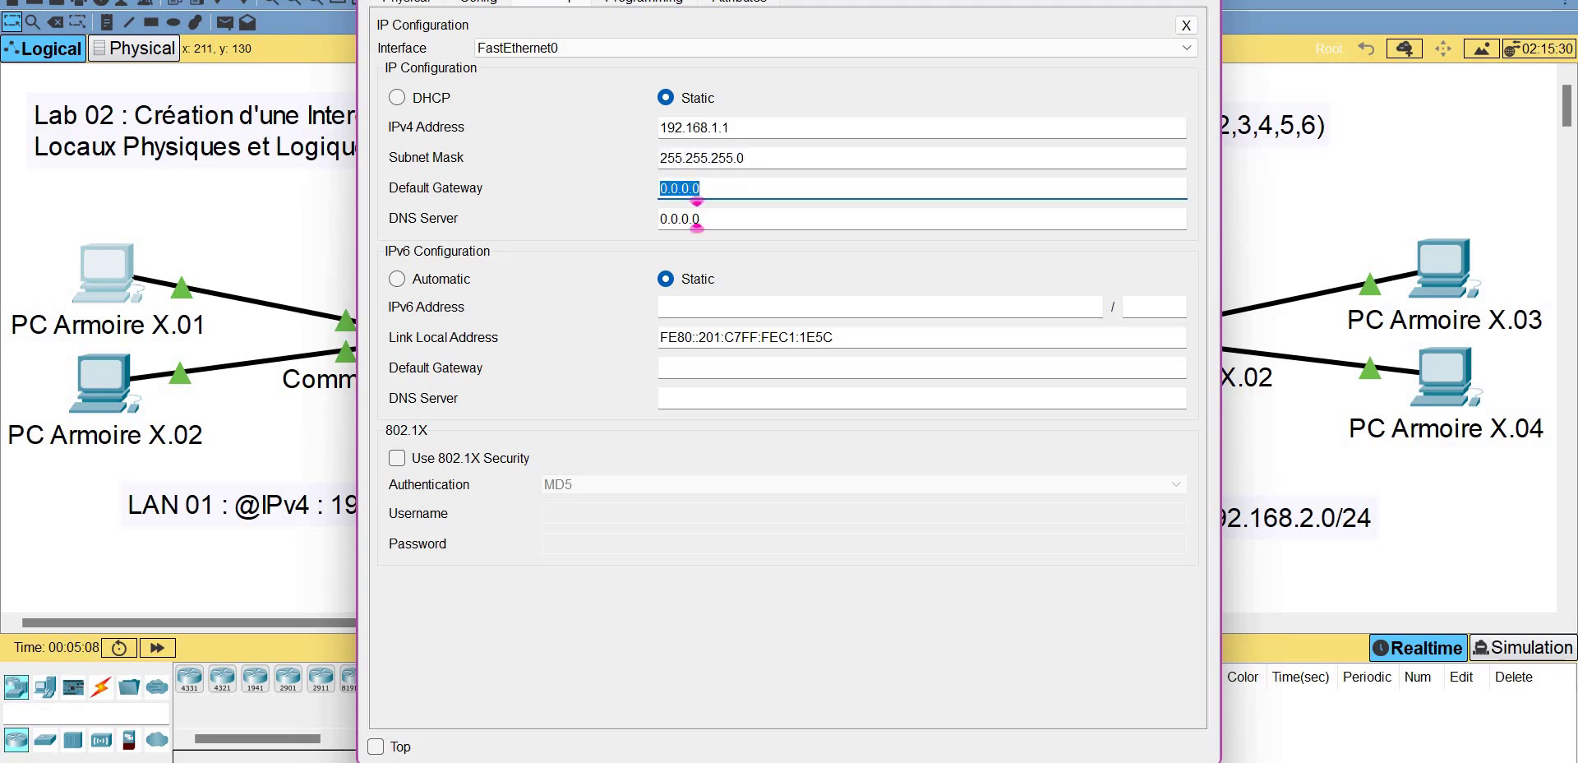
{"action": "left_click", "coordinate": [752, 122]}
{"action": "double_click", "coordinate": [752, 123]}
{"action": "key", "text": "ctrl+c"}
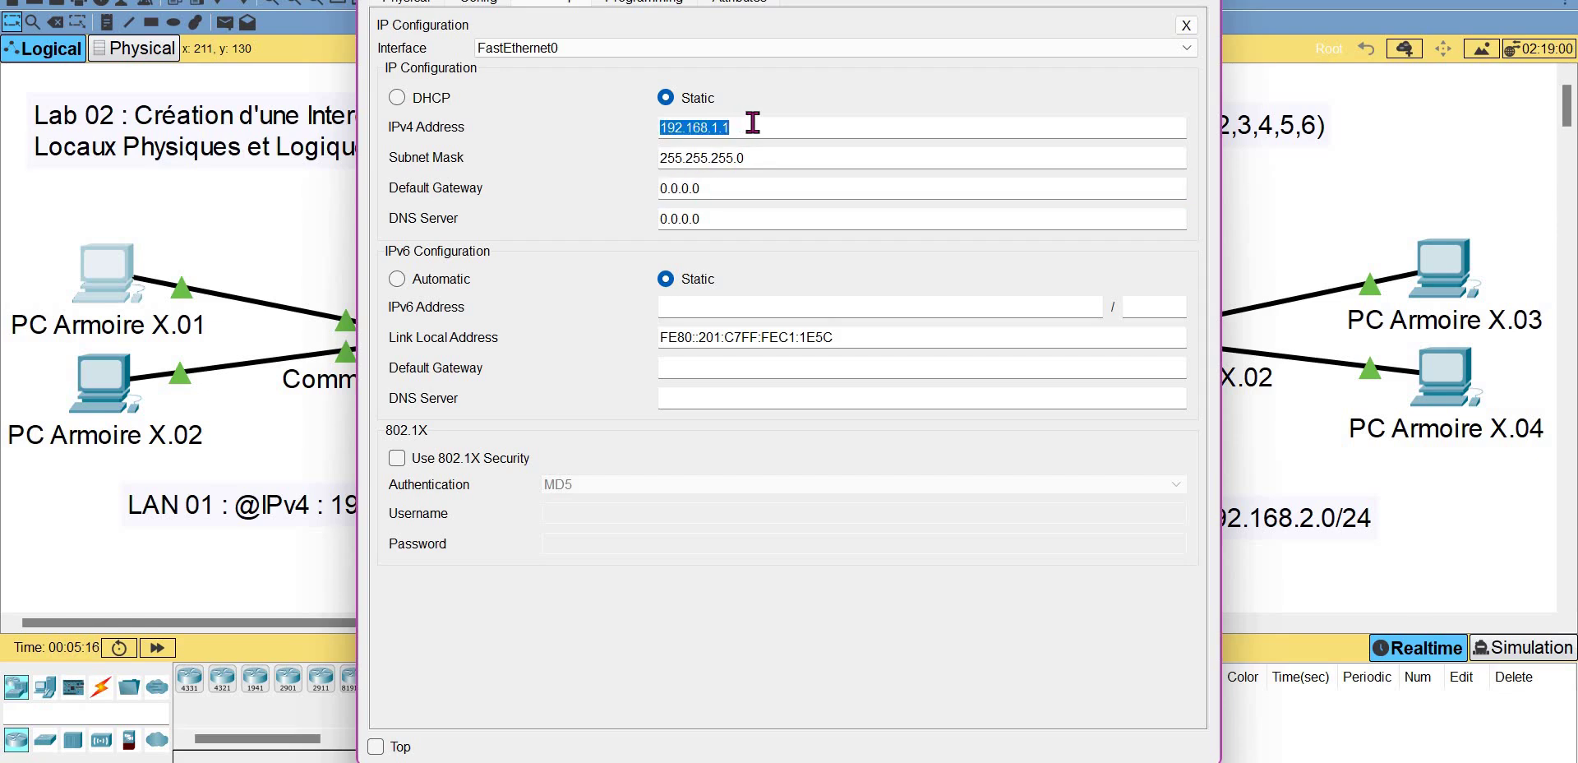
{"action": "key", "text": "Tab"}
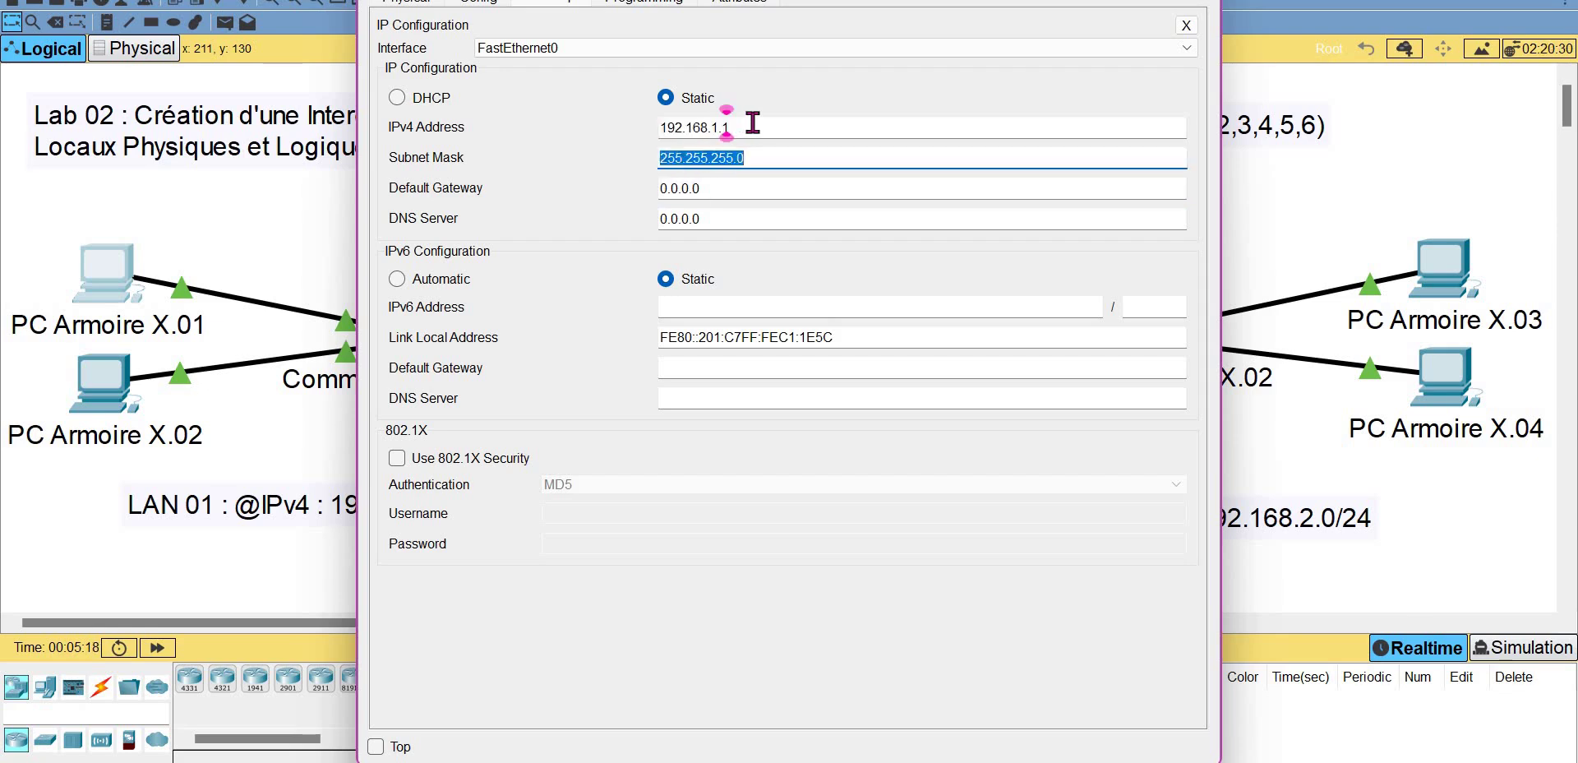
{"action": "key", "text": "Tab"}
{"action": "key", "text": "ctrl+v"}
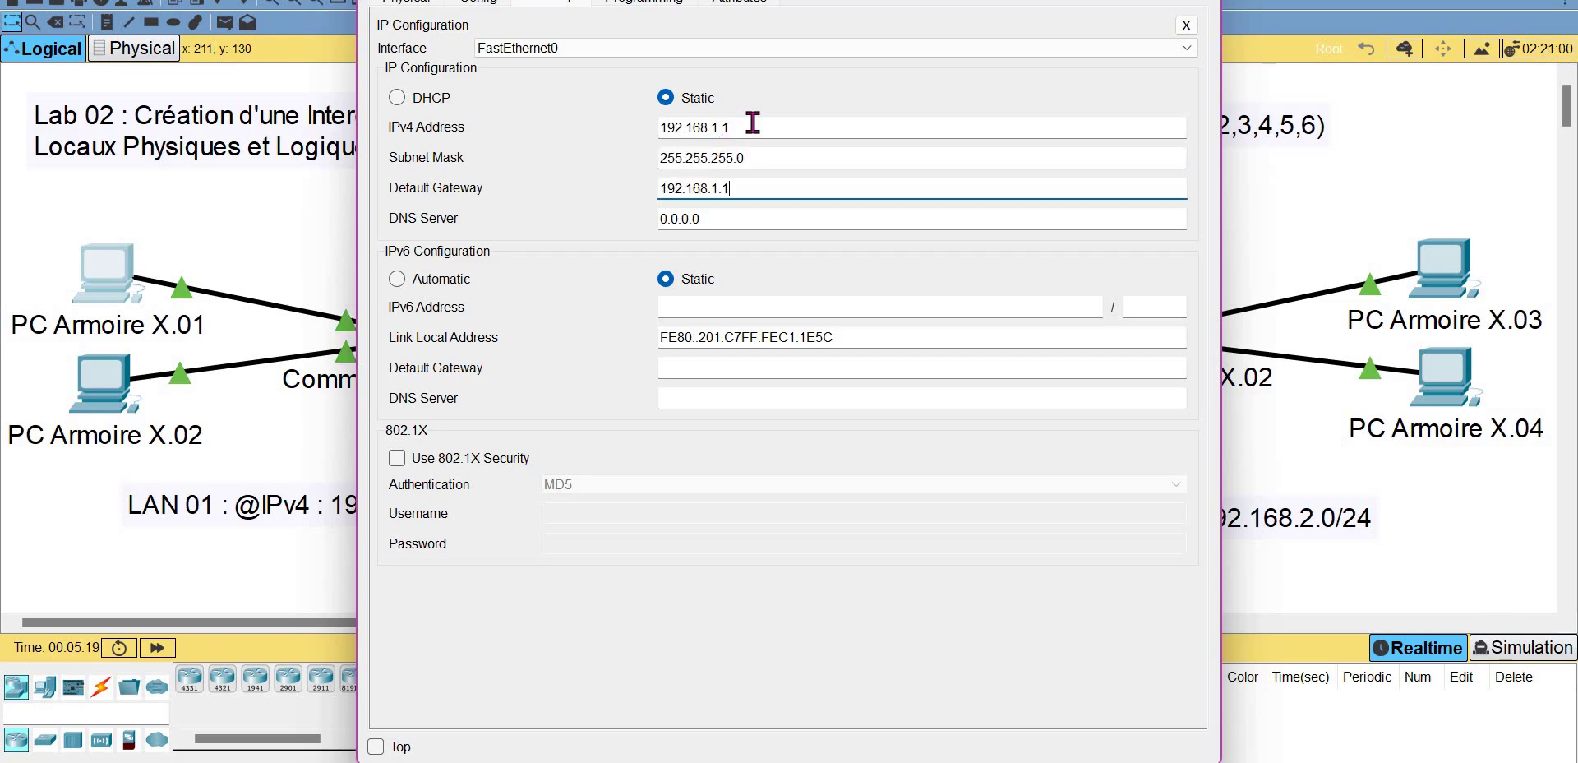
{"action": "type", "text": "0"}
{"action": "left_click", "coordinate": [1200, 0]}
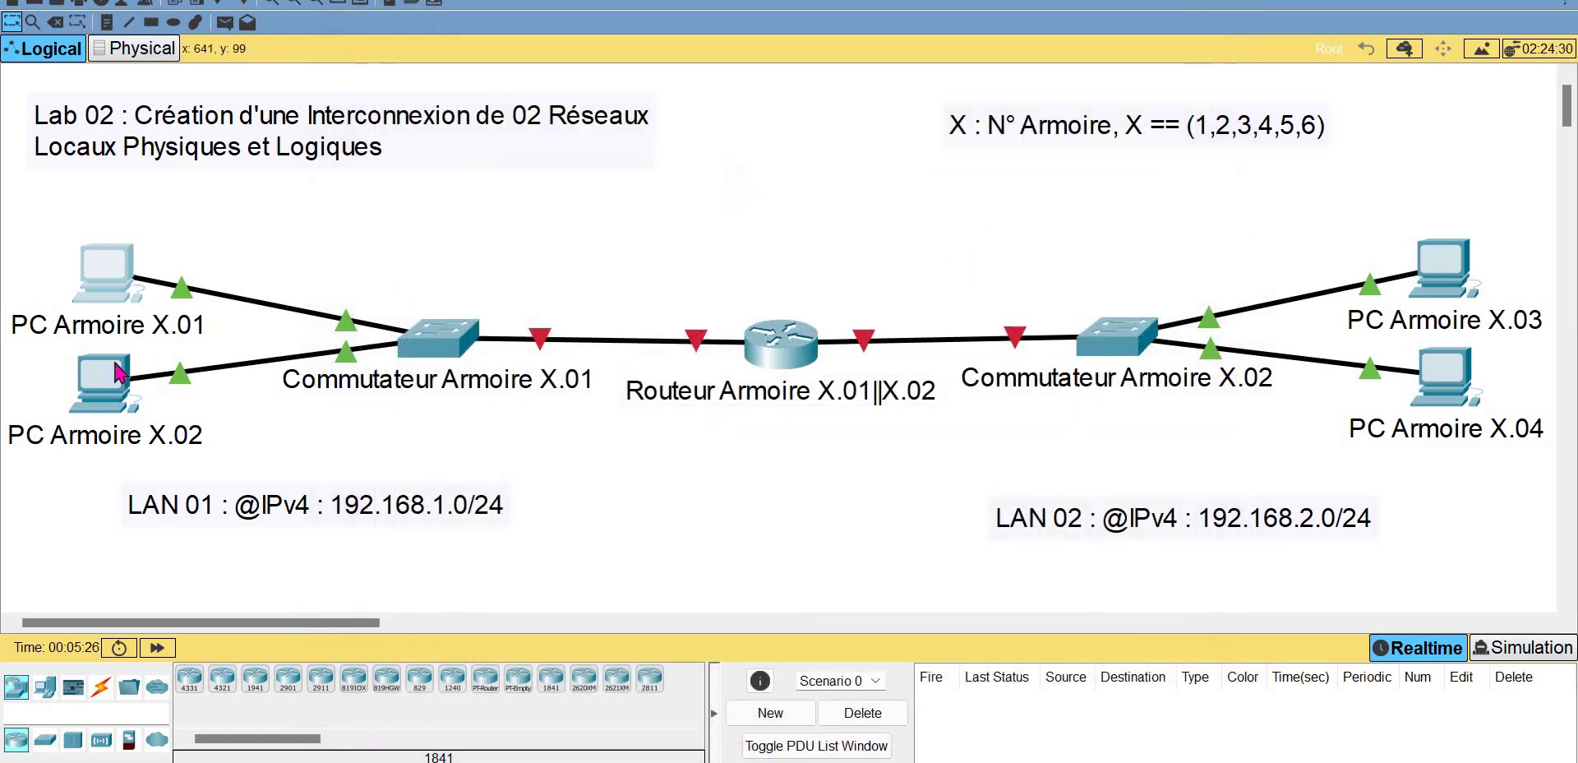
- Assign PC Armoire X.02 the static IPv4 address 192.168.1.2 with subnet mask 255.255.255.0
{"action": "left_click", "coordinate": [94, 388]}
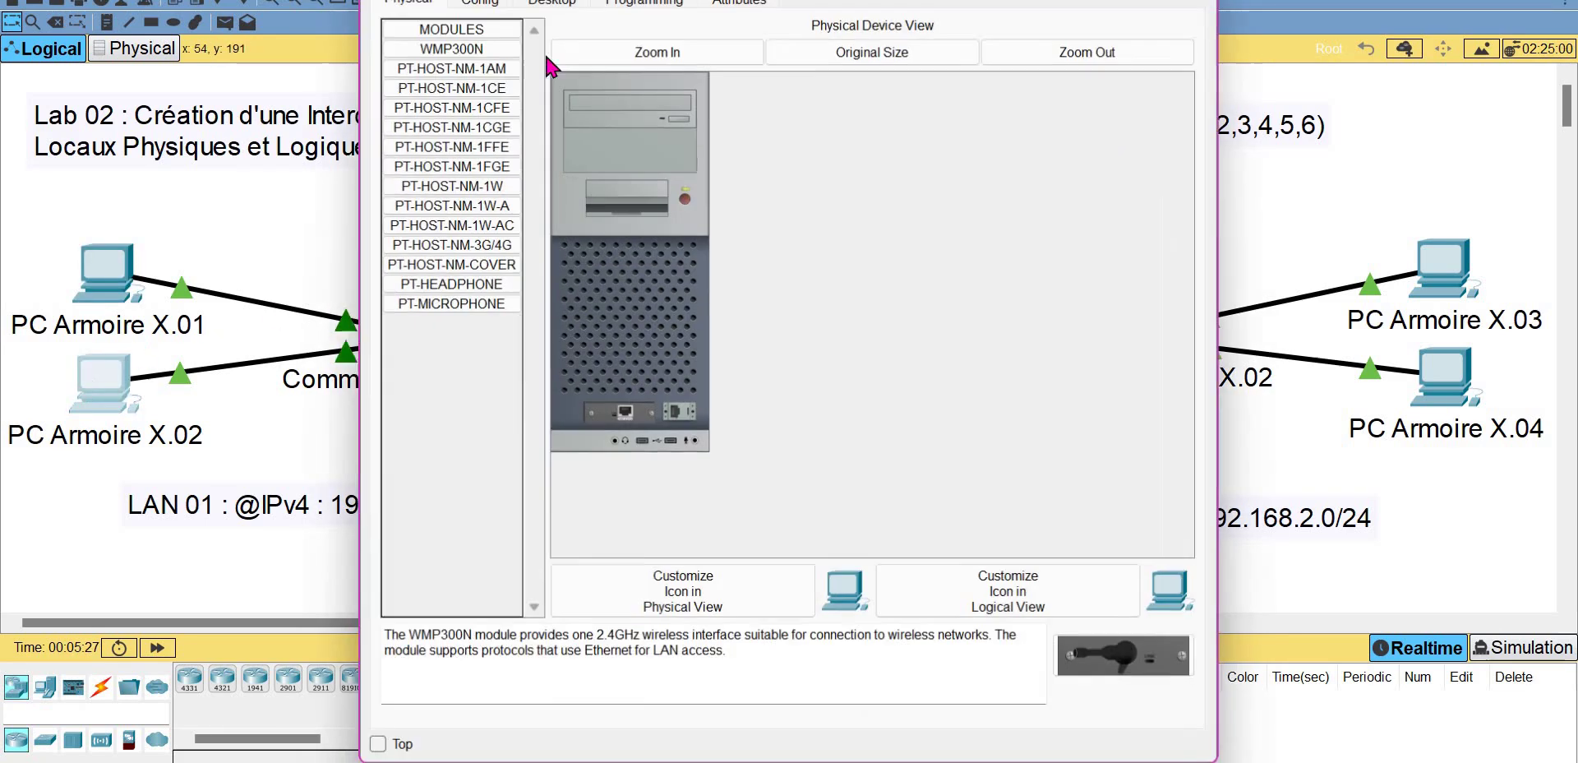
{"action": "left_click", "coordinate": [550, 2]}
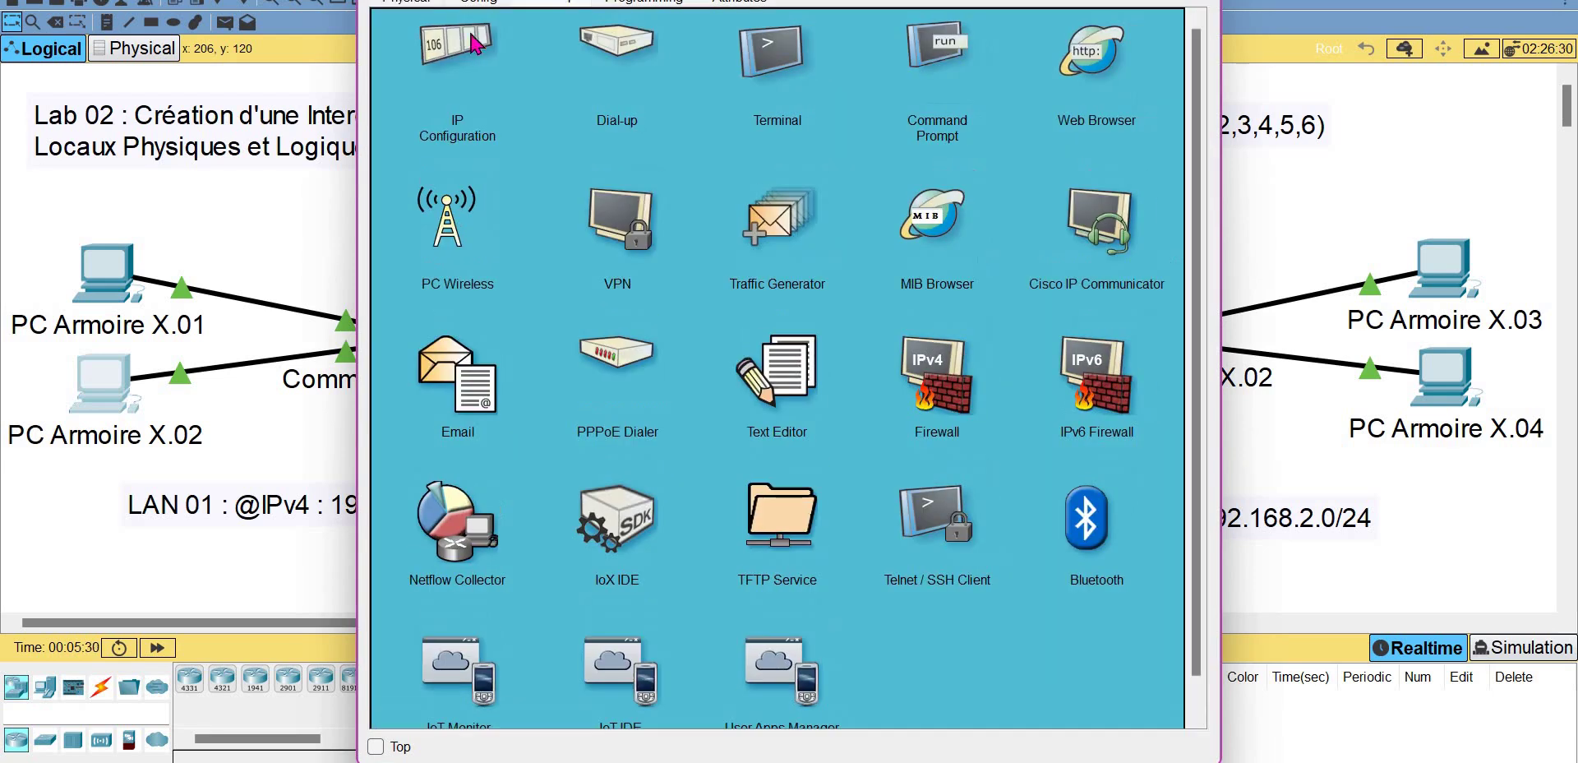
{"action": "left_click", "coordinate": [510, 146]}
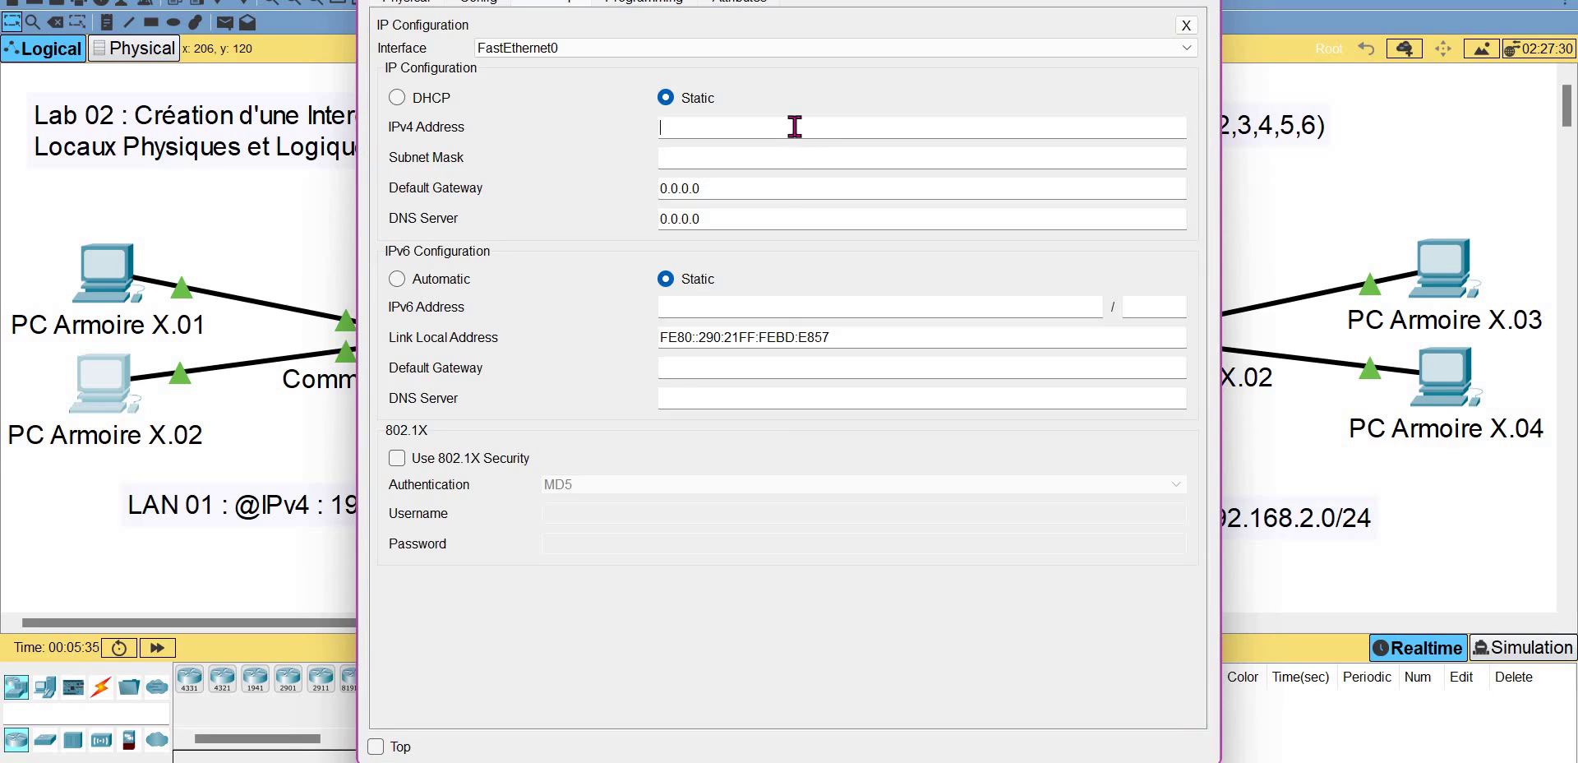
{"action": "key", "text": "ctrl+v"}
{"action": "key", "text": "BackSpace"}
{"action": "type", "text": "2"}
{"action": "key", "text": "Tab"}
- Set PC Armoire X.02's IPv4 default gateway to 192.168.1.10 and close its configuration
{"action": "key", "text": "Tab"}
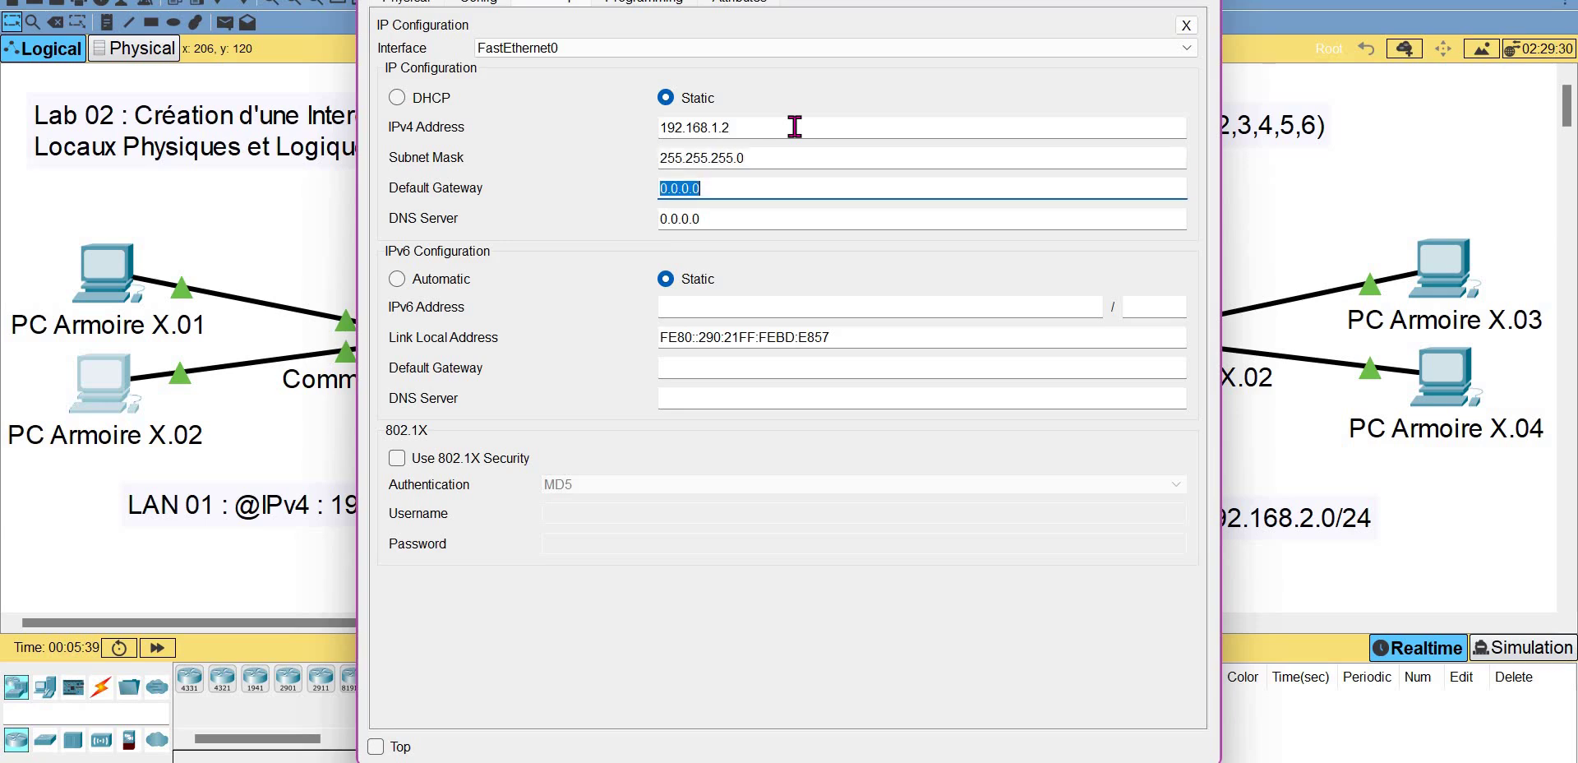
{"action": "key", "text": "ctrl+v"}
{"action": "type", "text": "0"}
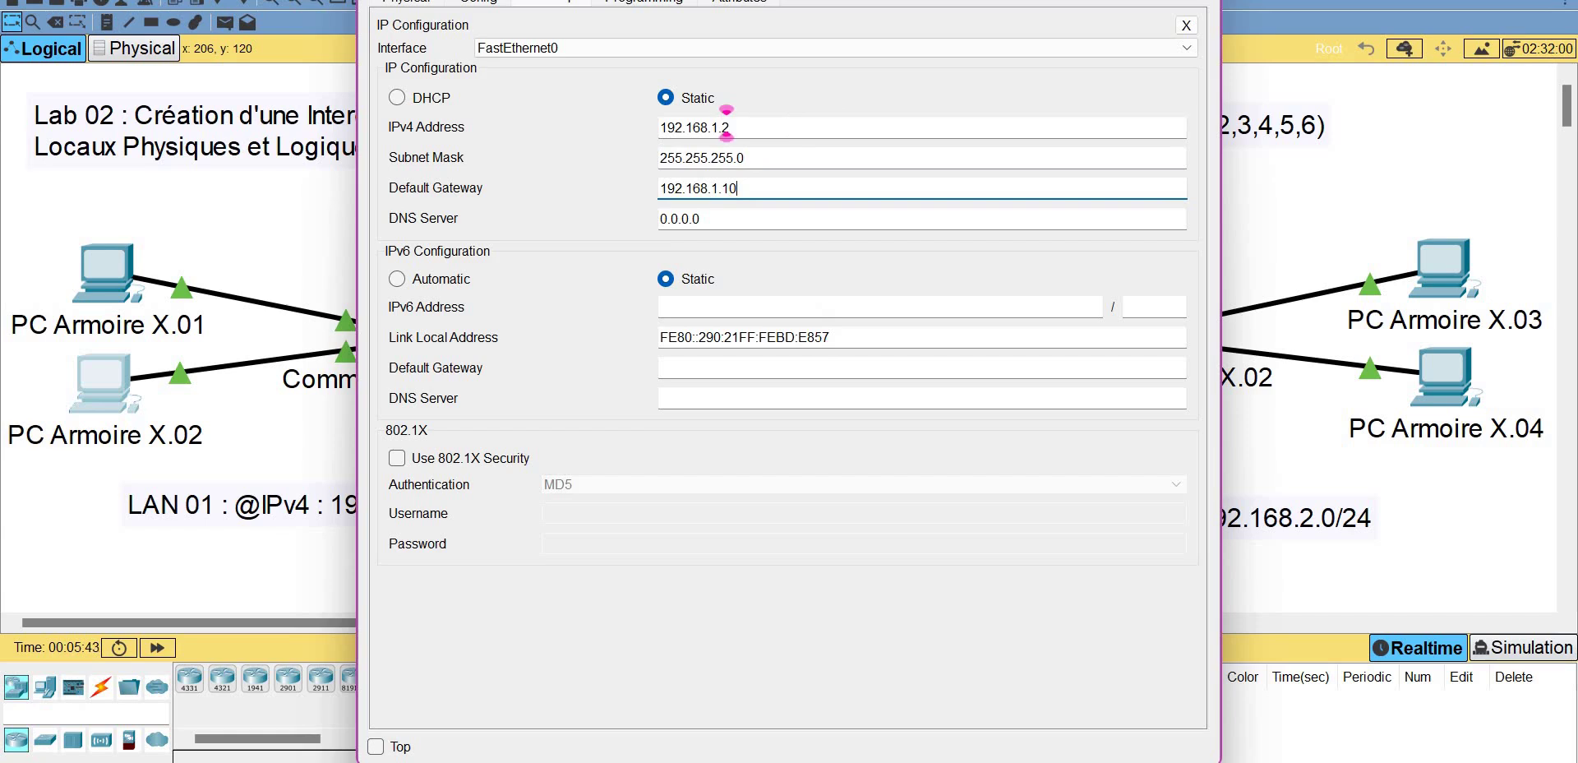
{"action": "key", "text": "alt+F4"}
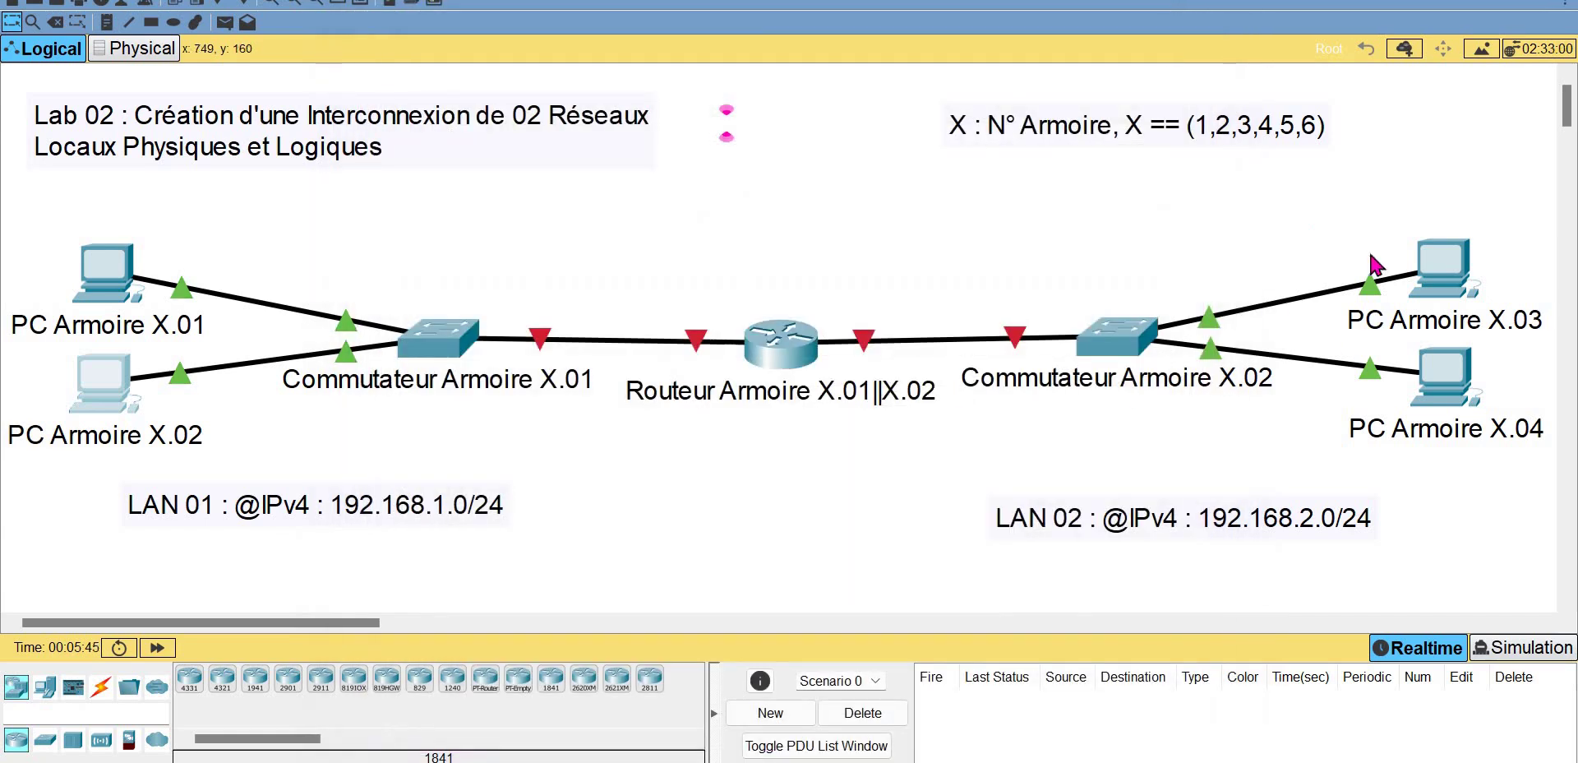
- Assign PC Armoire X.03 the static IPv4 address 192.168.2.1 with subnet mask 255.255.255.0
{"action": "left_click", "coordinate": [1436, 275]}
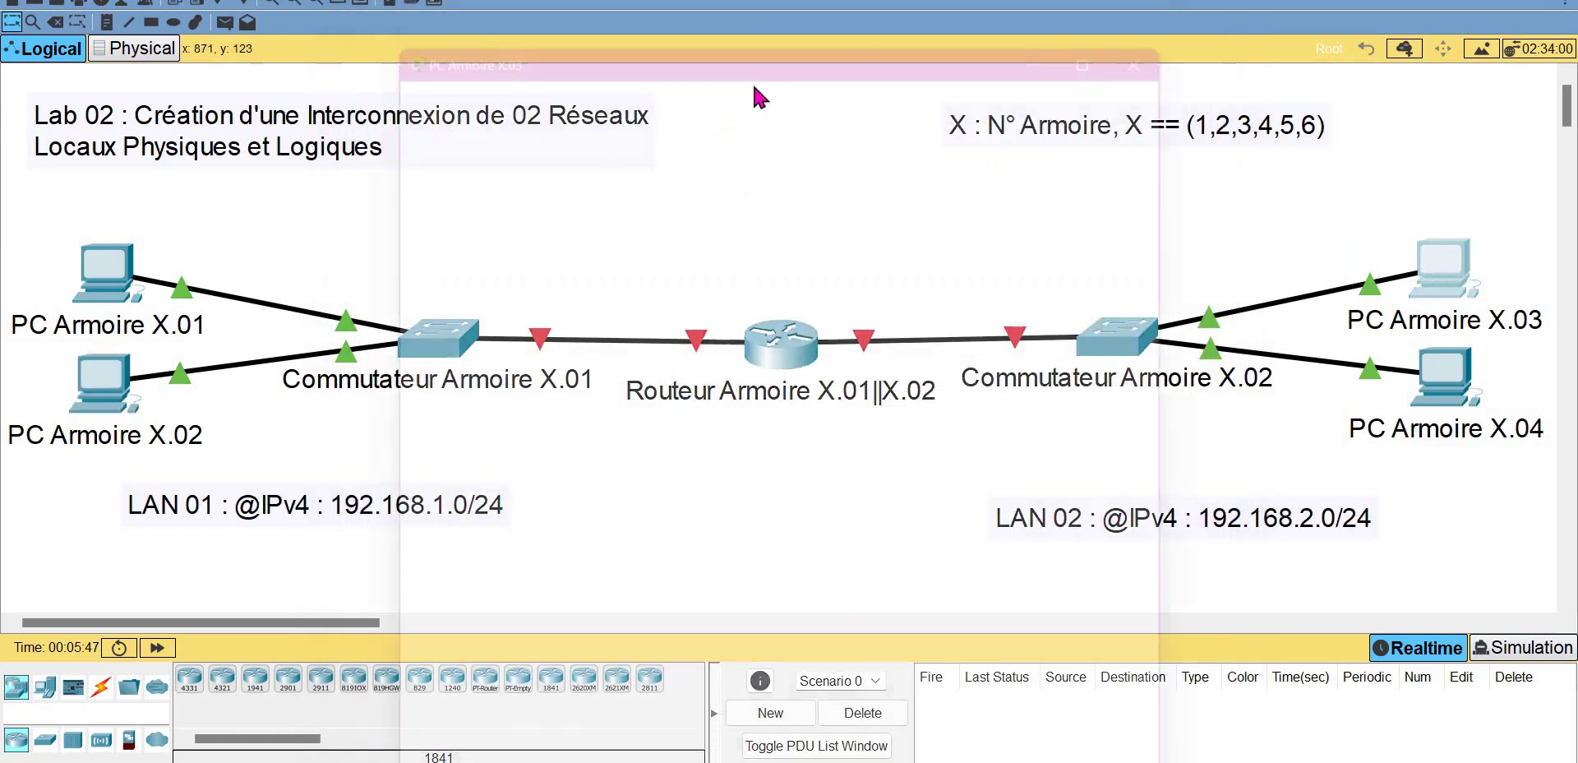
{"action": "left_click", "coordinate": [551, 59]}
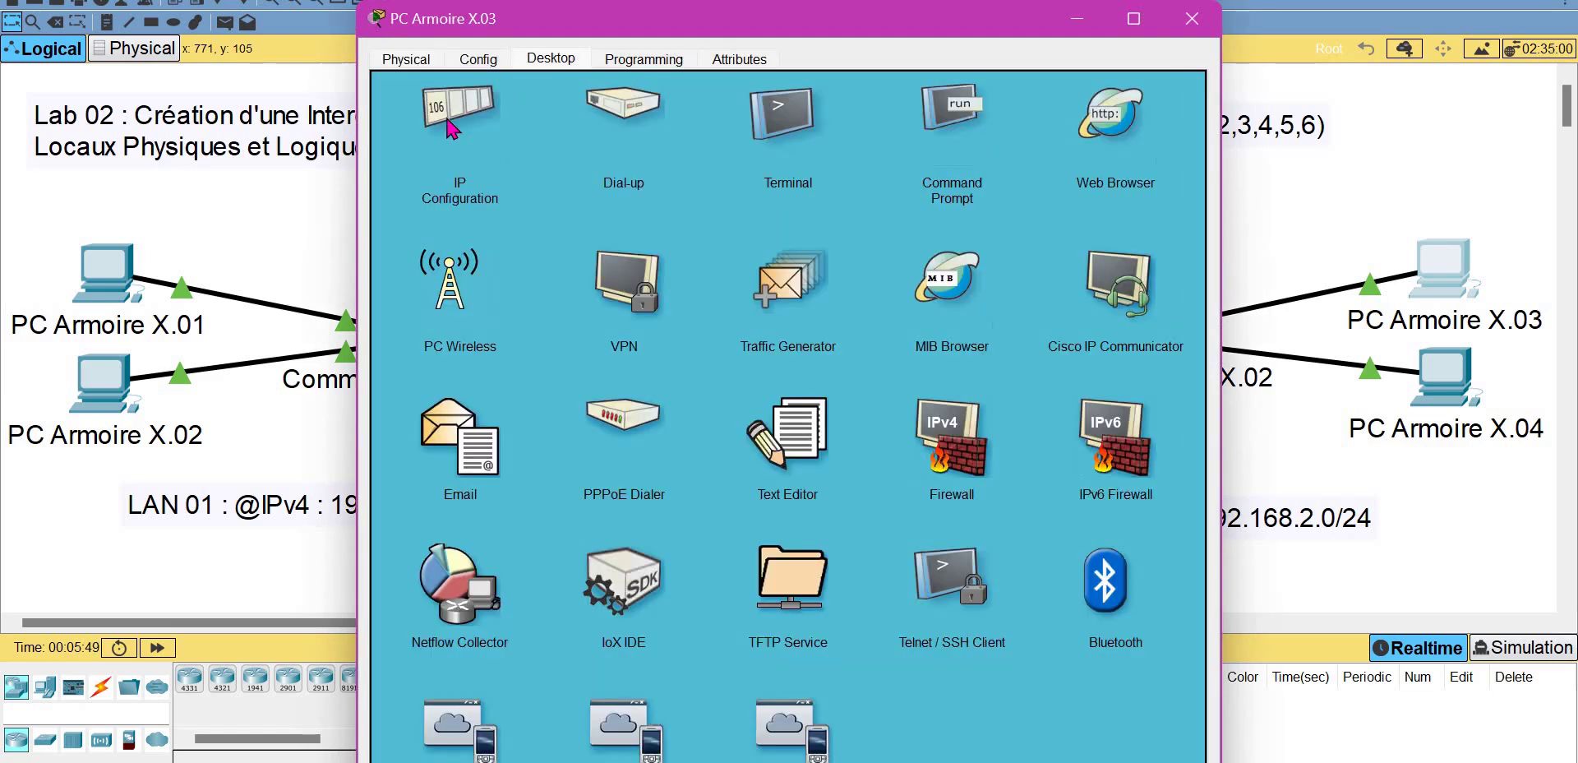
{"action": "left_click", "coordinate": [450, 124]}
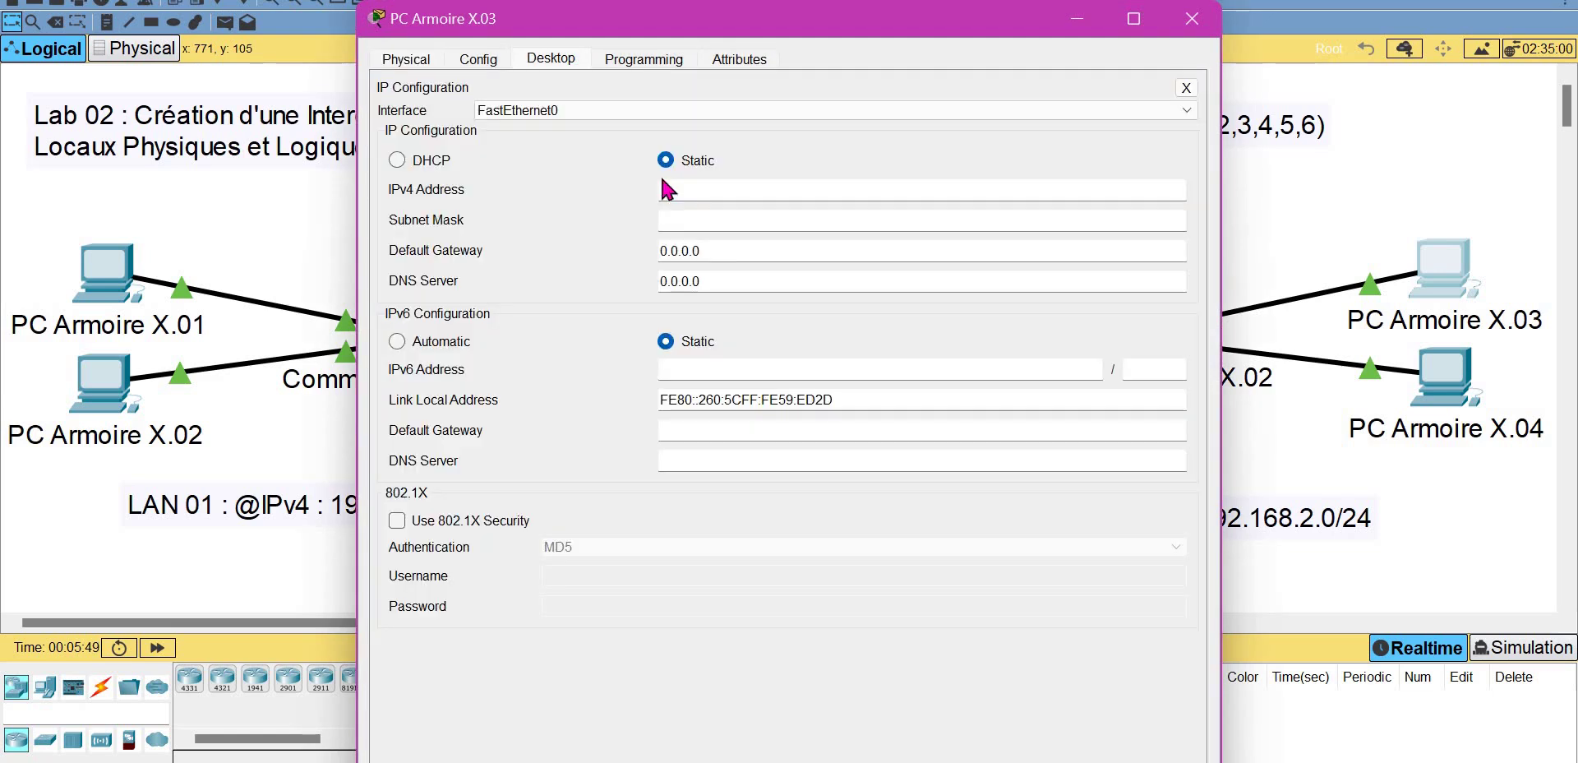
{"action": "left_click", "coordinate": [706, 190]}
{"action": "type", "text": "192.168.1.1"}
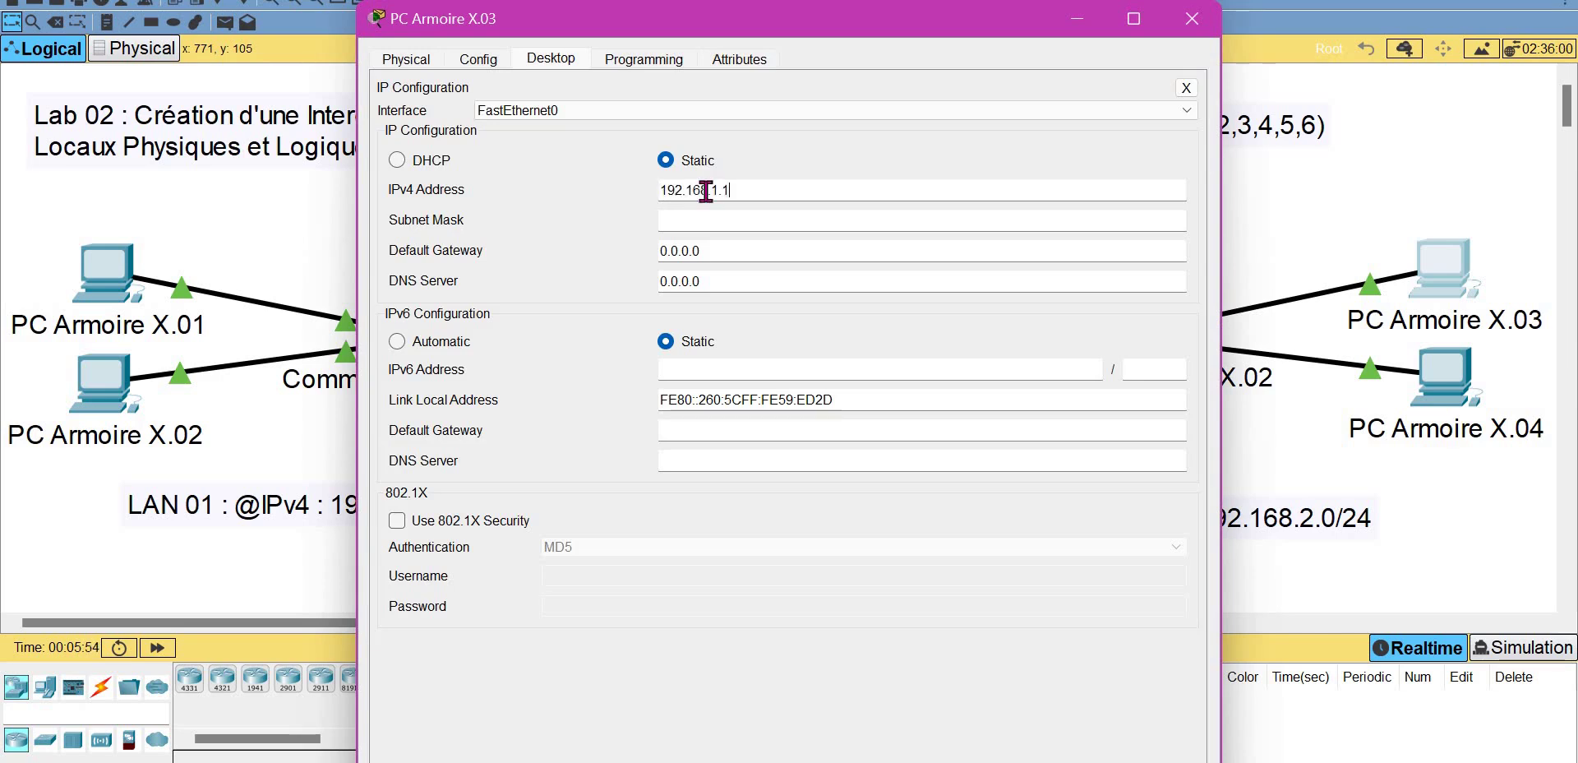
{"action": "key", "text": "Left"}
{"action": "key", "text": "Left"}
{"action": "key", "text": "BackSpace"}
{"action": "type", "text": "2"}
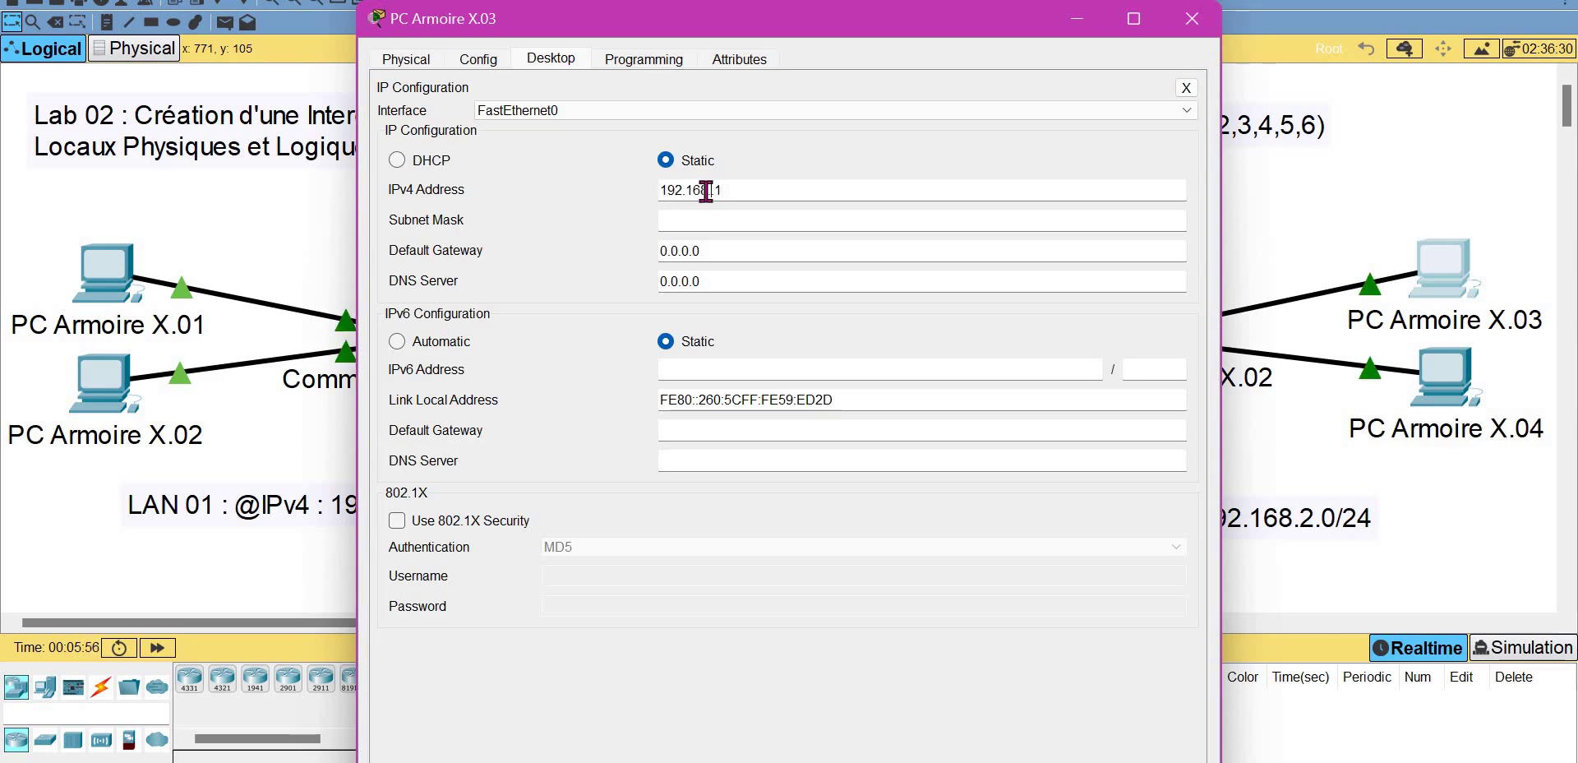
{"action": "key", "text": "ctrl+a"}
{"action": "key", "text": "Tab"}
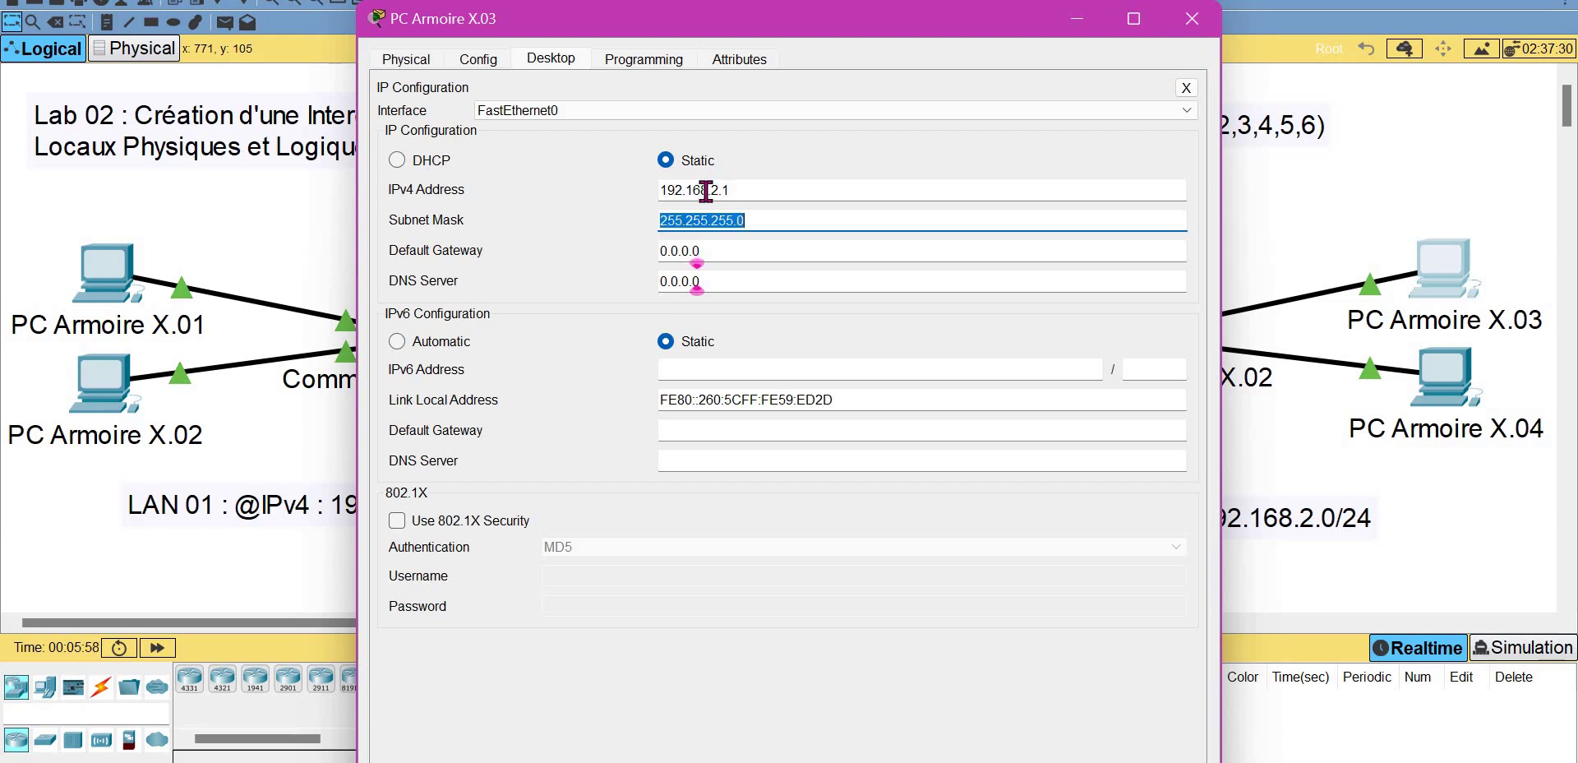
- Set PC Armoire X.03's IPv4 default gateway to 192.168.2.10 and close its configuration
{"action": "key", "text": "Tab"}
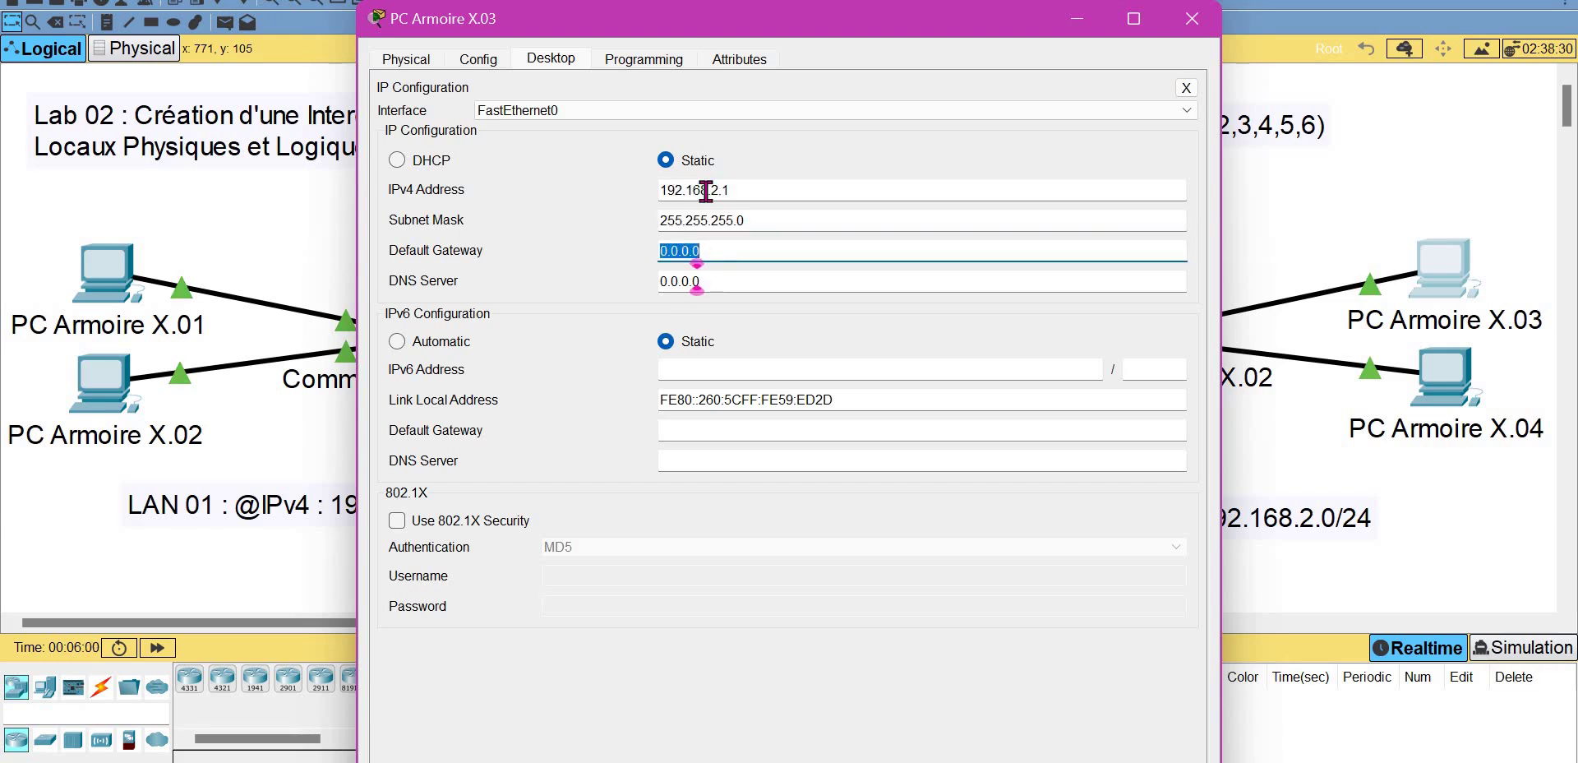
{"action": "type", "text": "192.168.2.1"}
{"action": "type", "text": "0"}
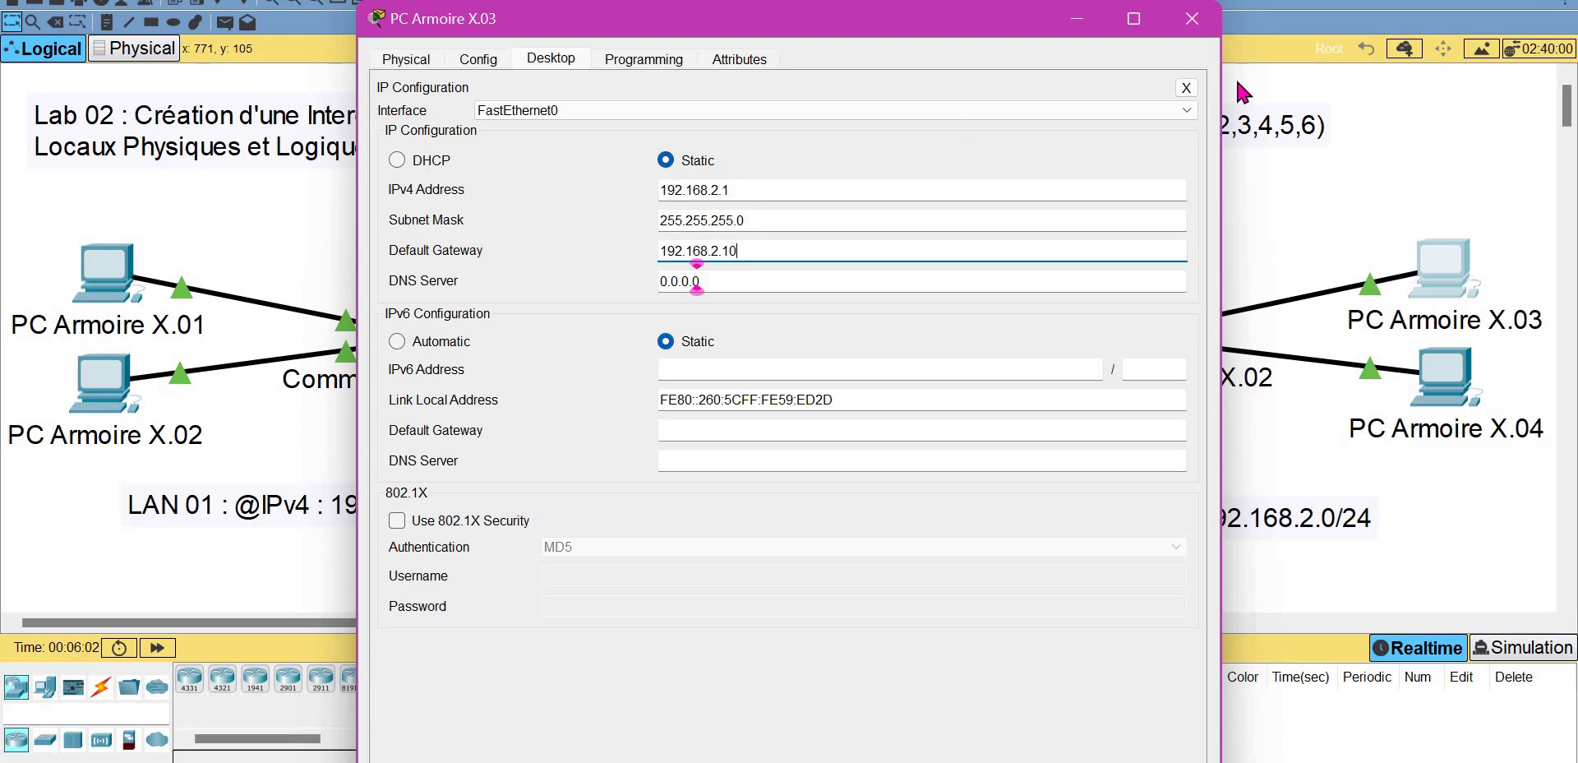
{"action": "left_click", "coordinate": [1191, 19]}
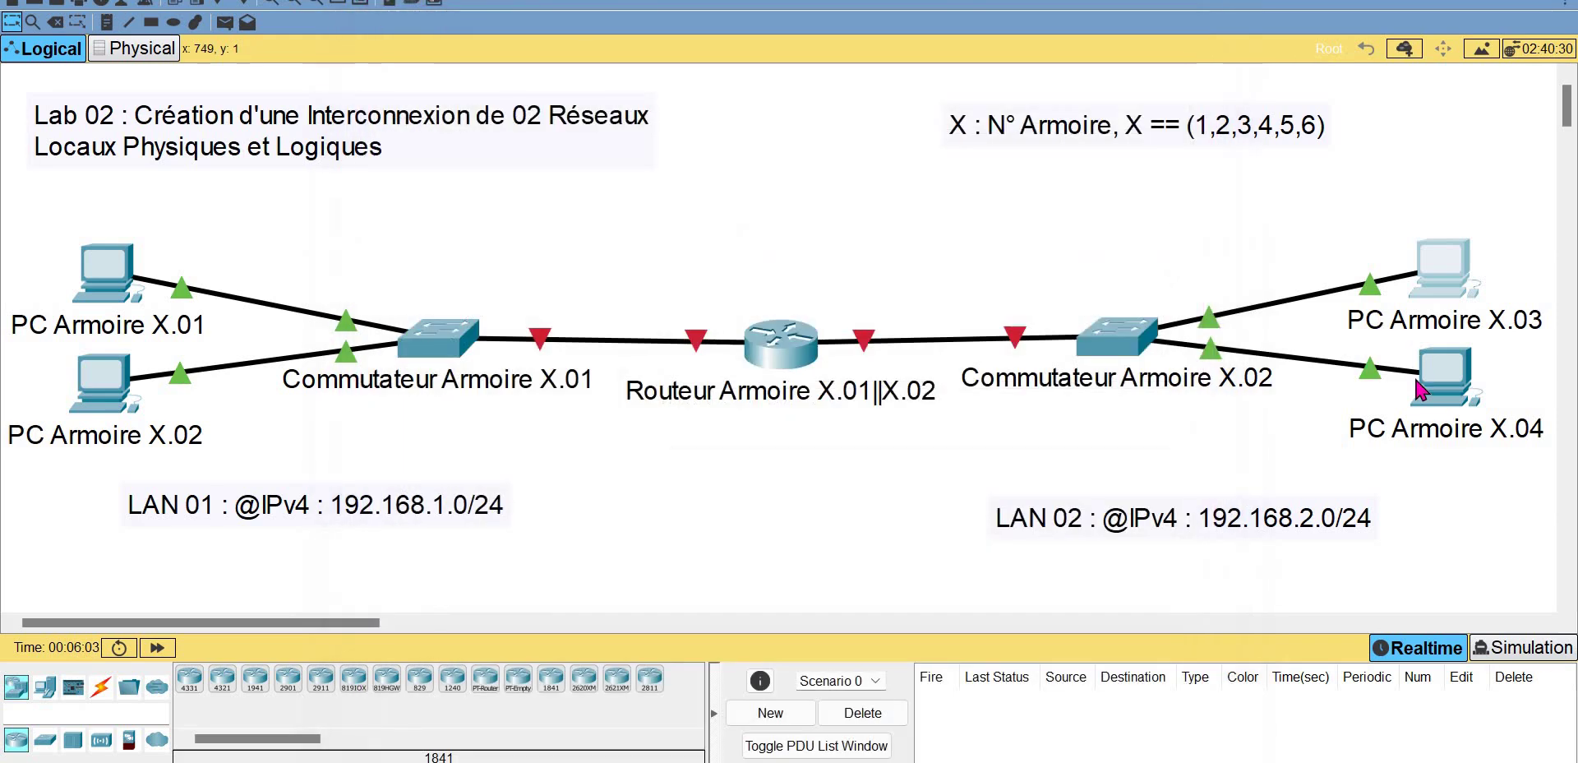
- Configure PC Armoire X.04 with IPv4 address 192.168.2.2, subnet mask 255.255.255.0 and default gateway 192.168.2.10
{"action": "left_click", "coordinate": [1442, 393]}
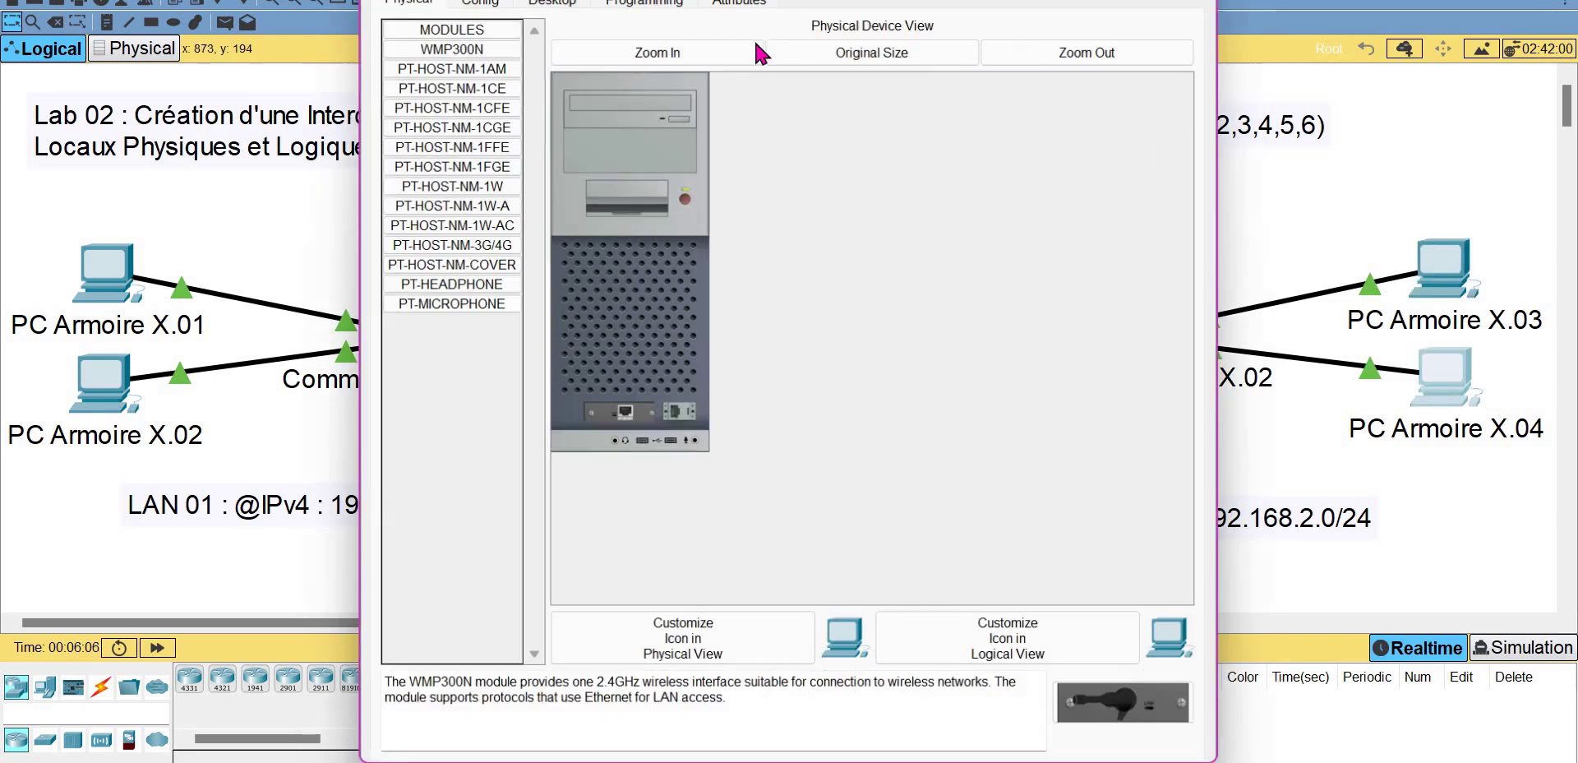
{"action": "left_click", "coordinate": [551, 2]}
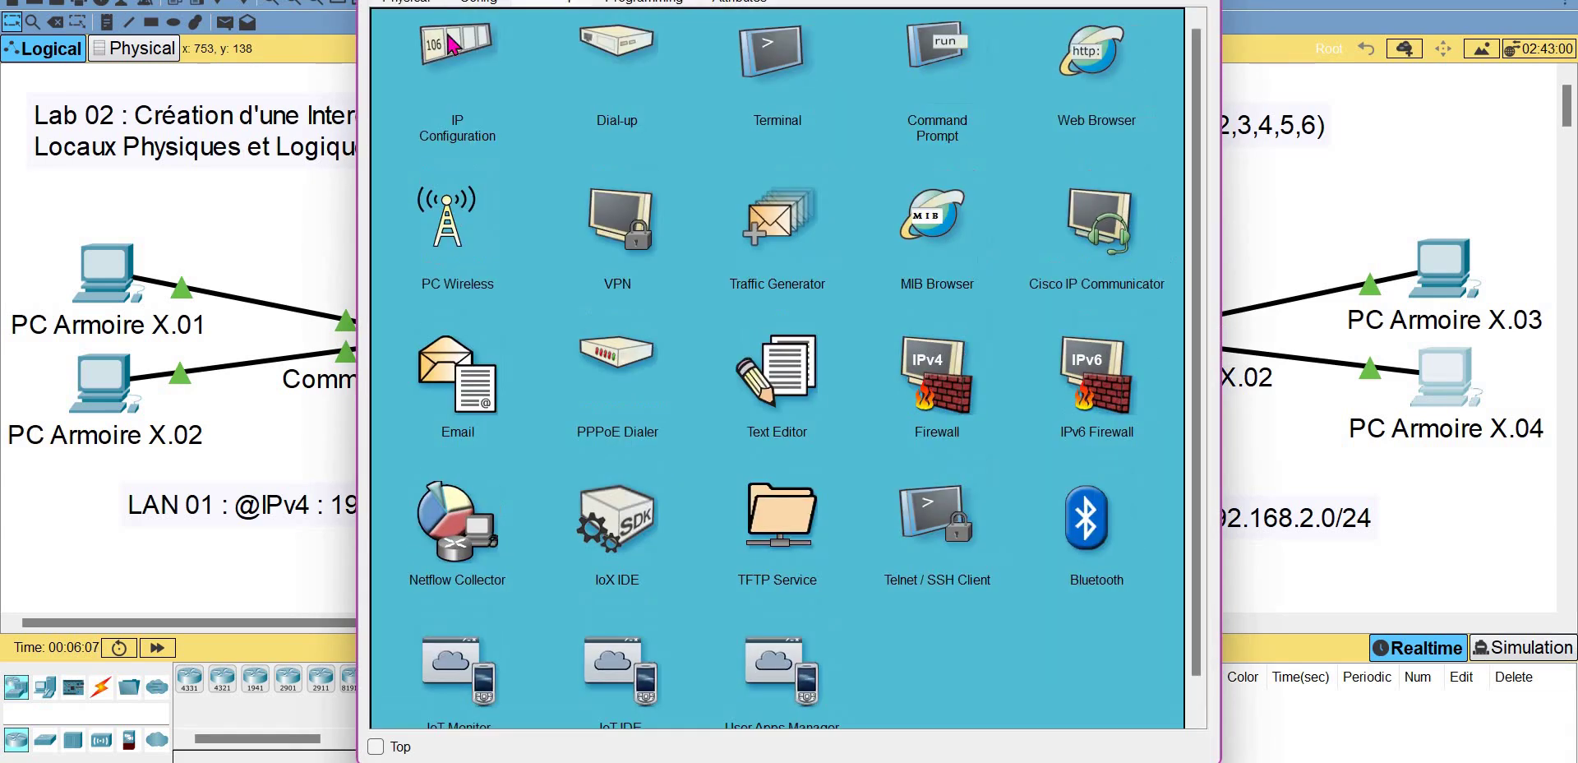
{"action": "left_click", "coordinate": [451, 45]}
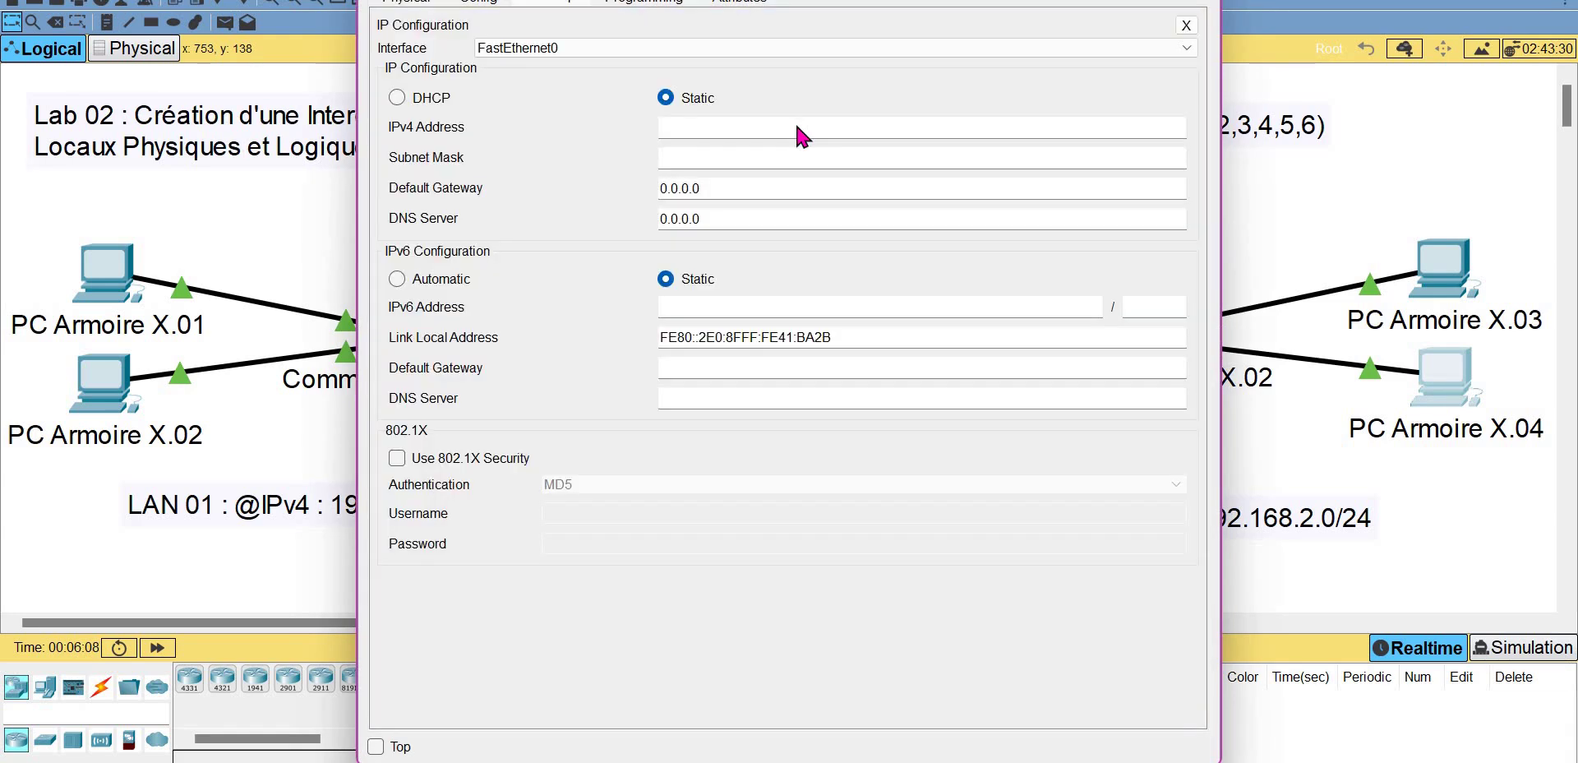
{"action": "left_click", "coordinate": [745, 125]}
{"action": "type", "text": "192.168.2.2"}
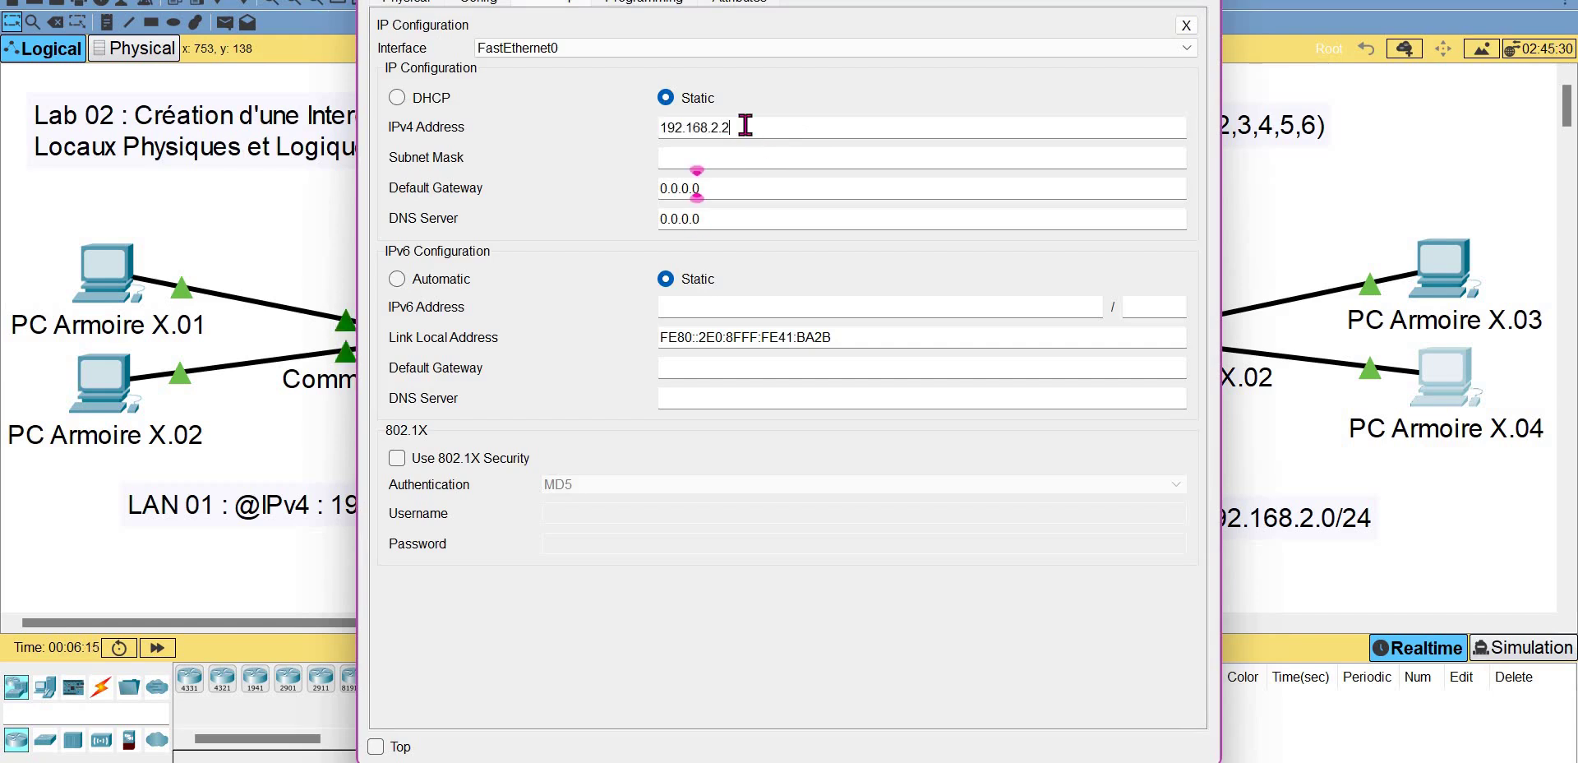
{"action": "key", "text": "Tab"}
{"action": "key", "text": "Tab"}
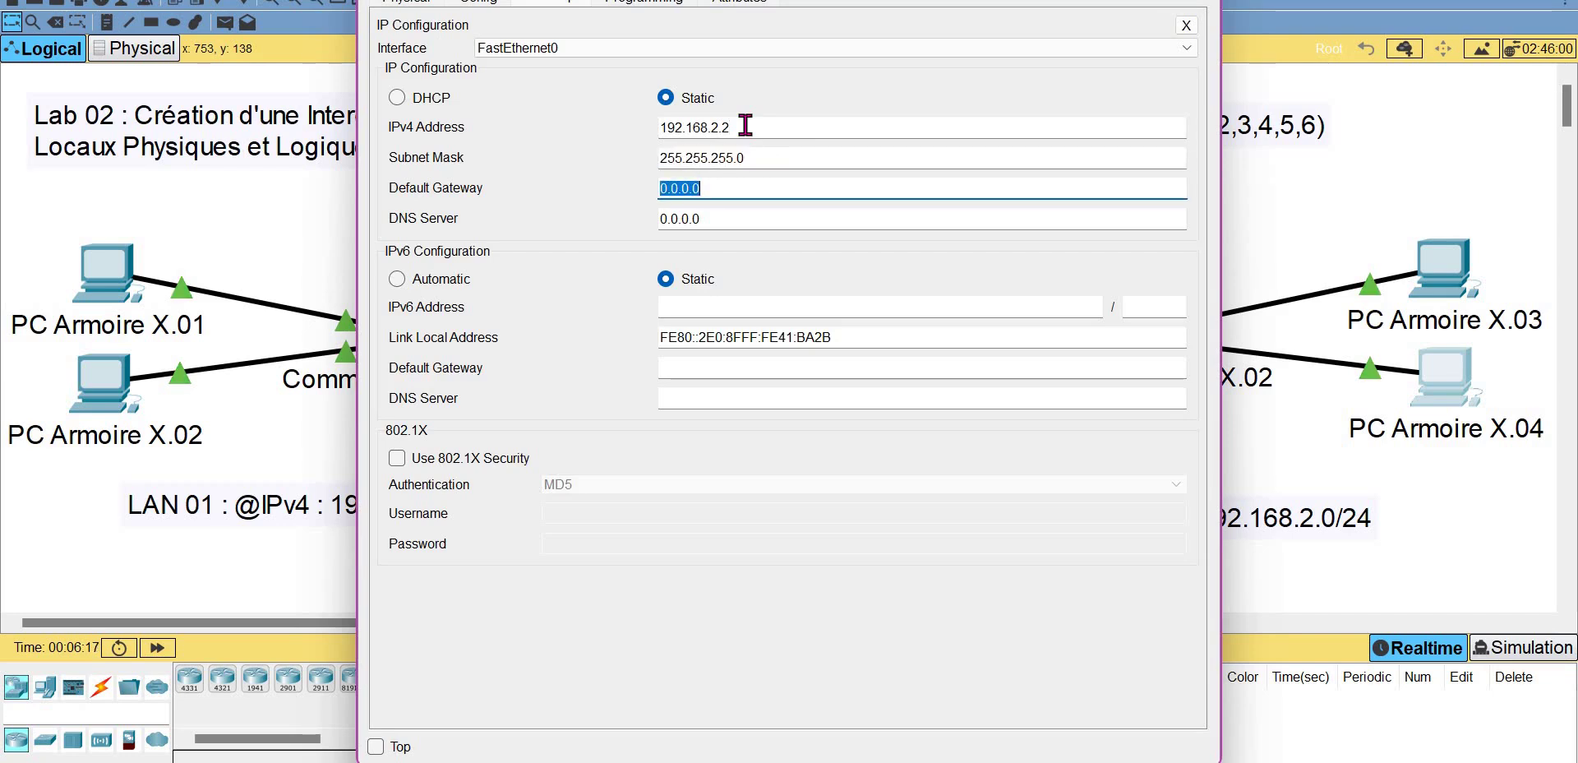
{"action": "type", "text": "192.168.2.10"}
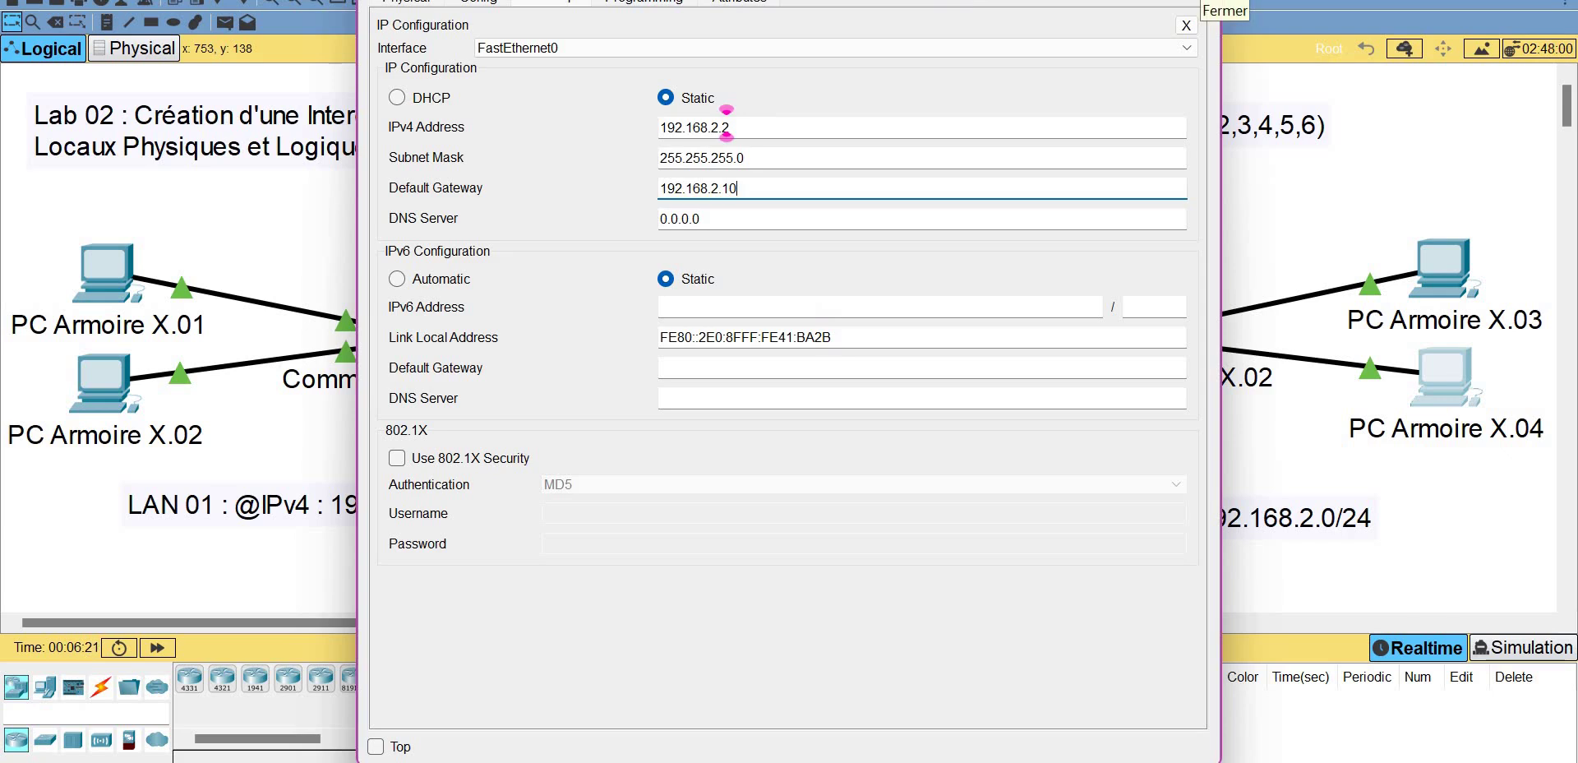
{"action": "left_click", "coordinate": [1201, 1]}
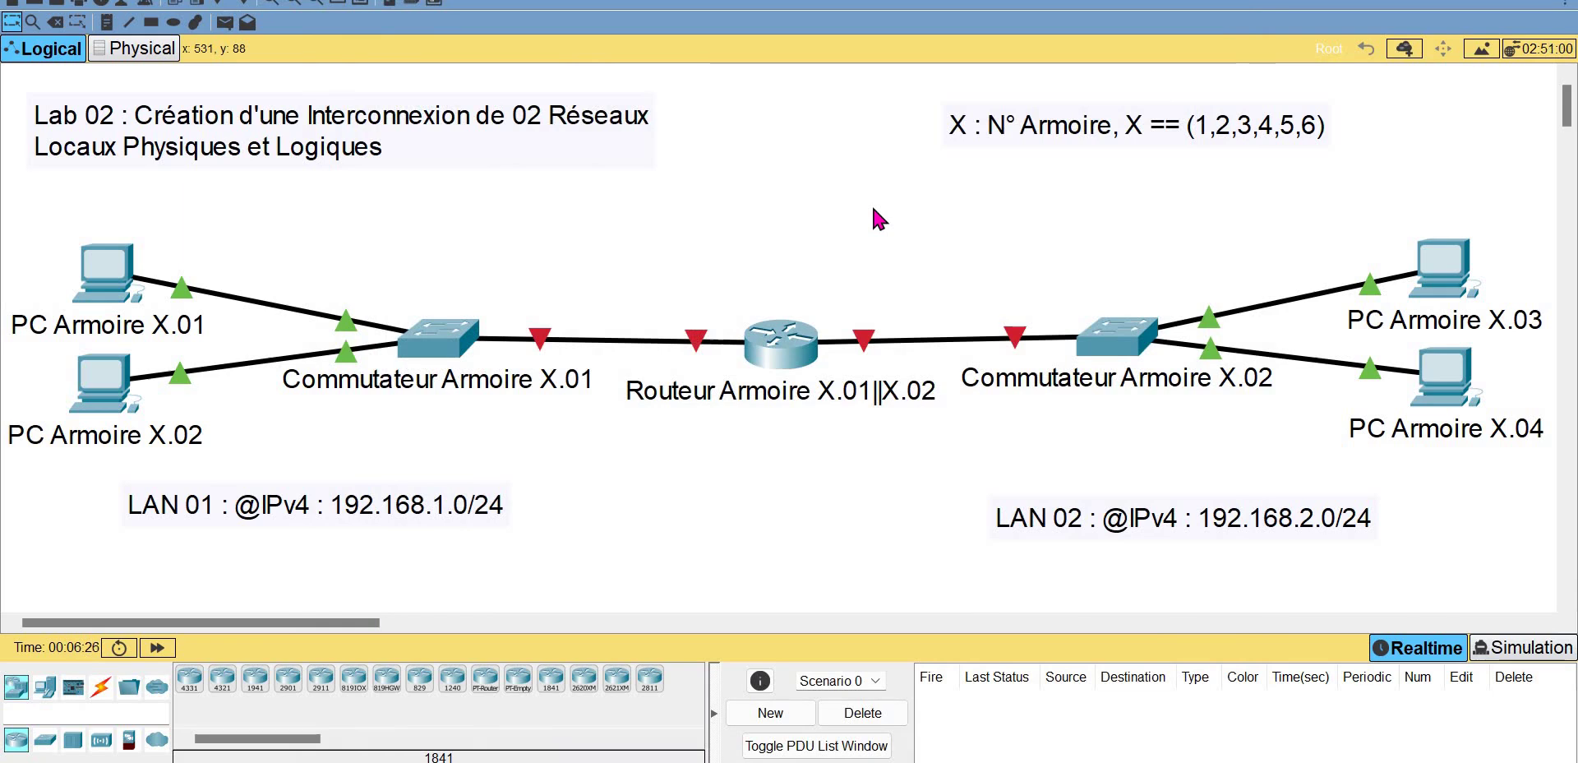
- Send a simple PDU from PC Armoire X.01 to PC Armoire X.02 to test connectivity within LAN 01
{"action": "left_click", "coordinate": [226, 24]}
{"action": "left_click", "coordinate": [103, 266]}
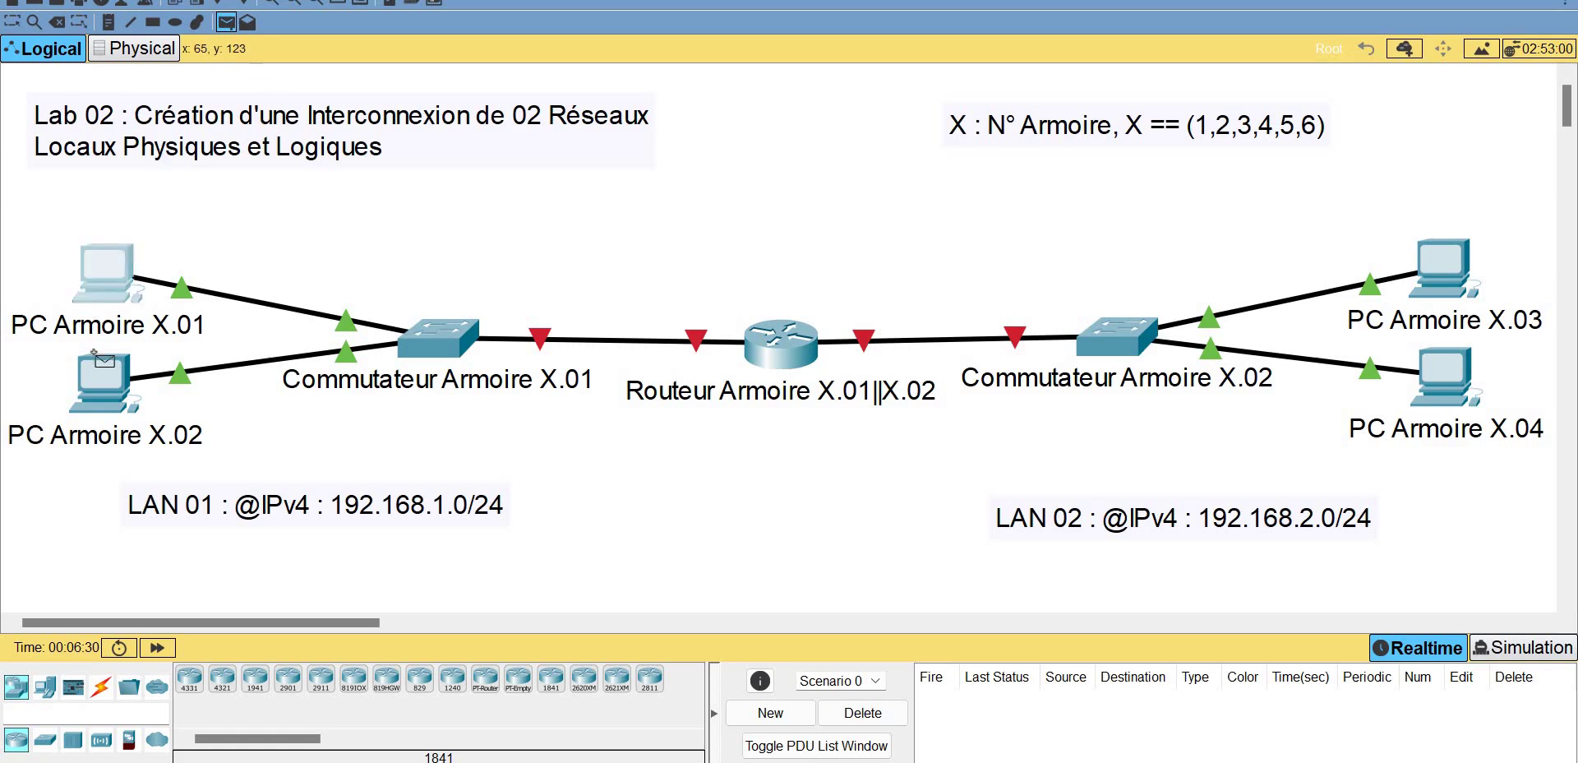
{"action": "left_click", "coordinate": [111, 401]}
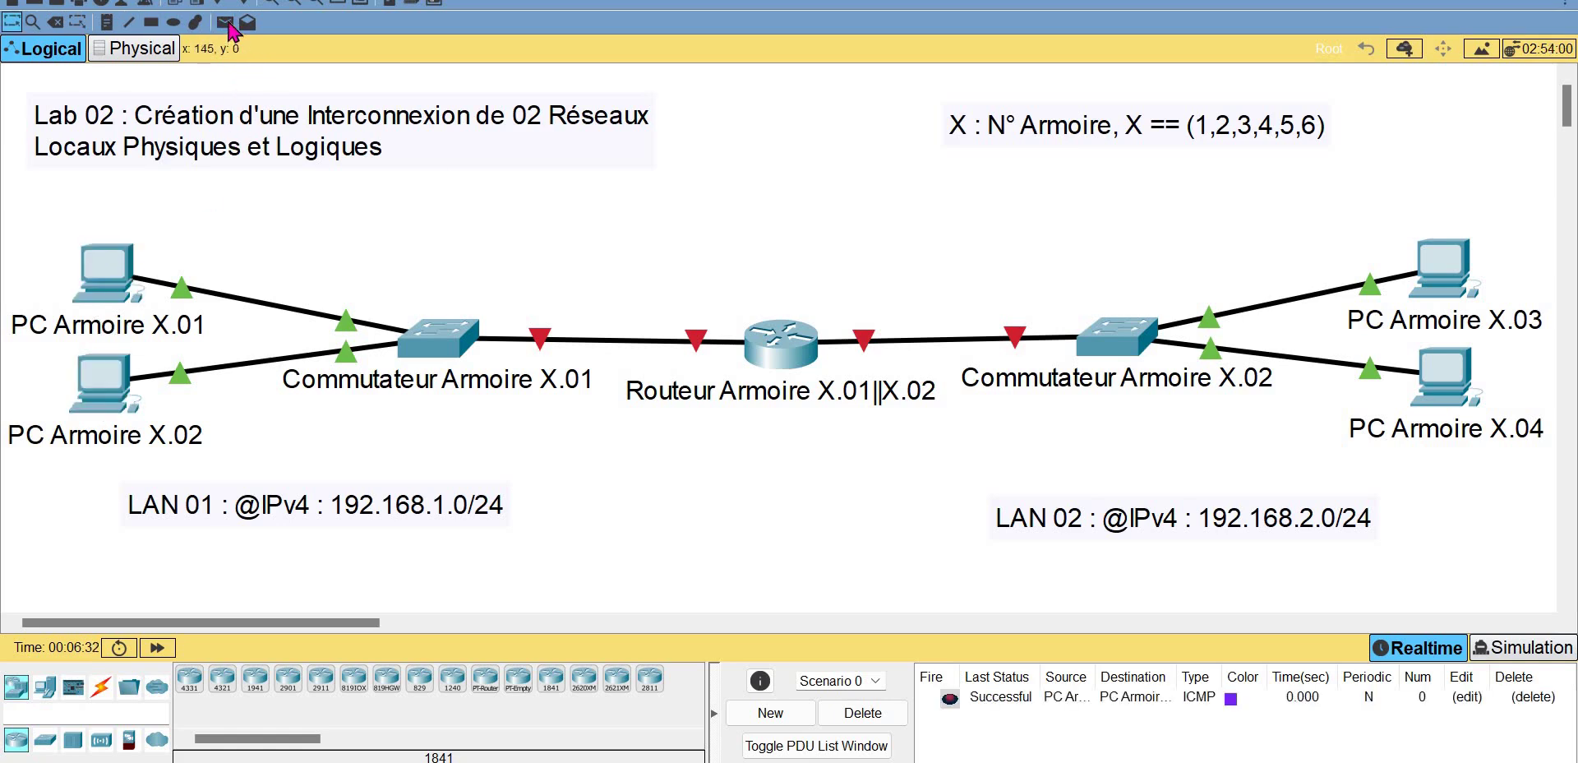
- Send a simple PDU from PC Armoire X.03 to PC Armoire X.04 to test connectivity within LAN 02
{"action": "left_click", "coordinate": [225, 22]}
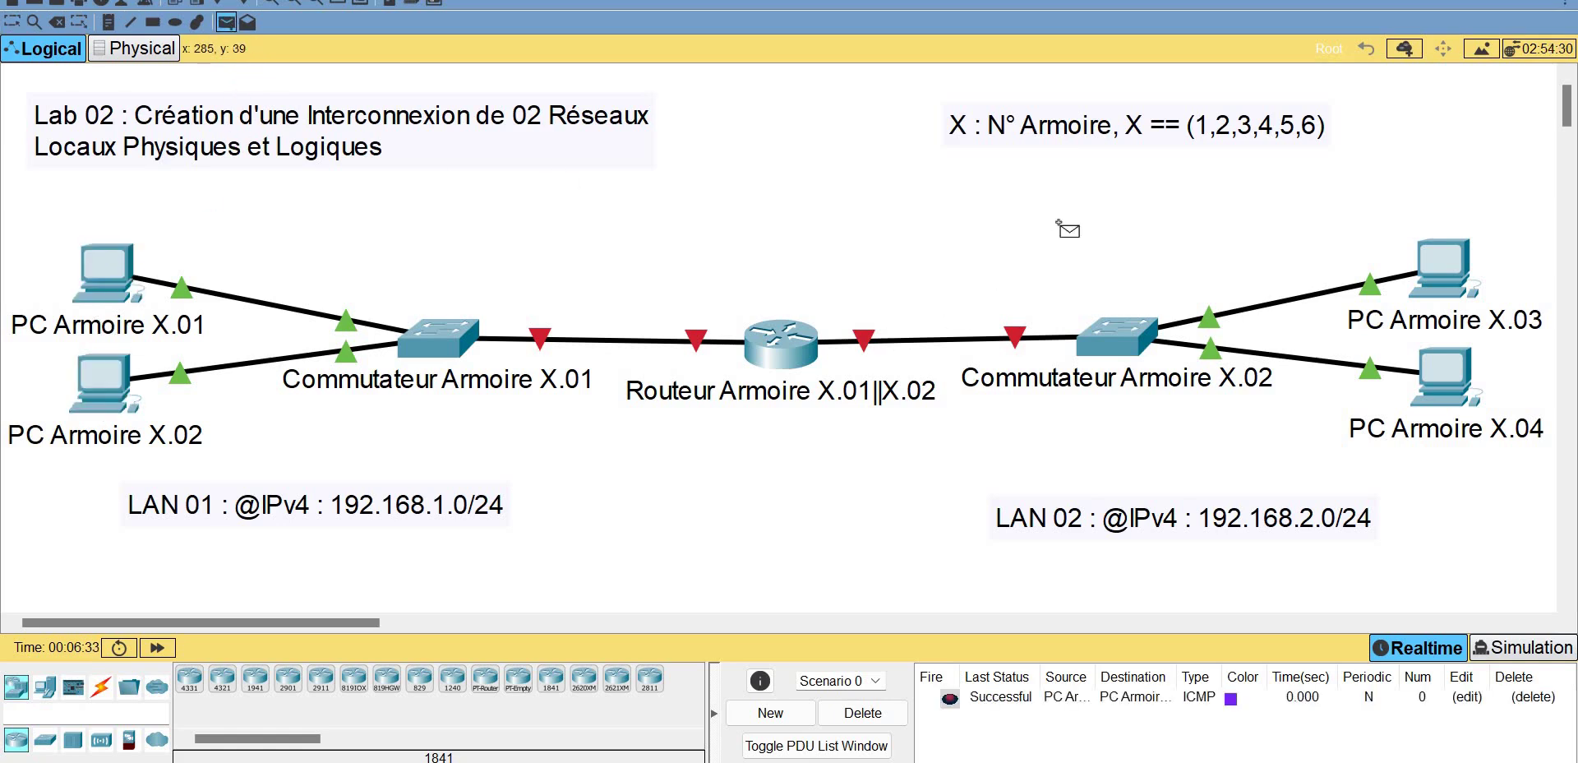
{"action": "left_click", "coordinate": [1414, 280]}
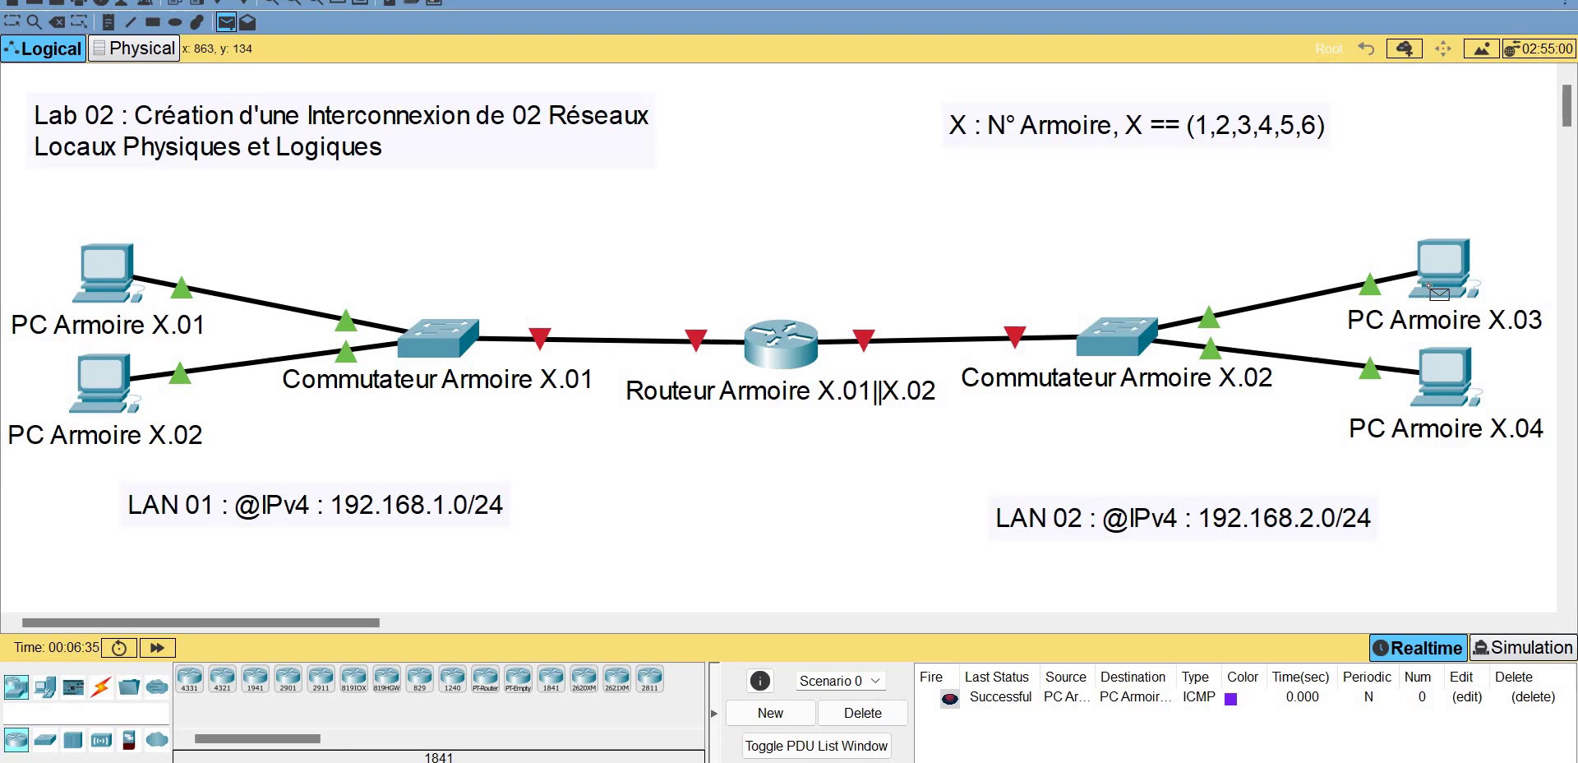
{"action": "left_click", "coordinate": [1440, 386]}
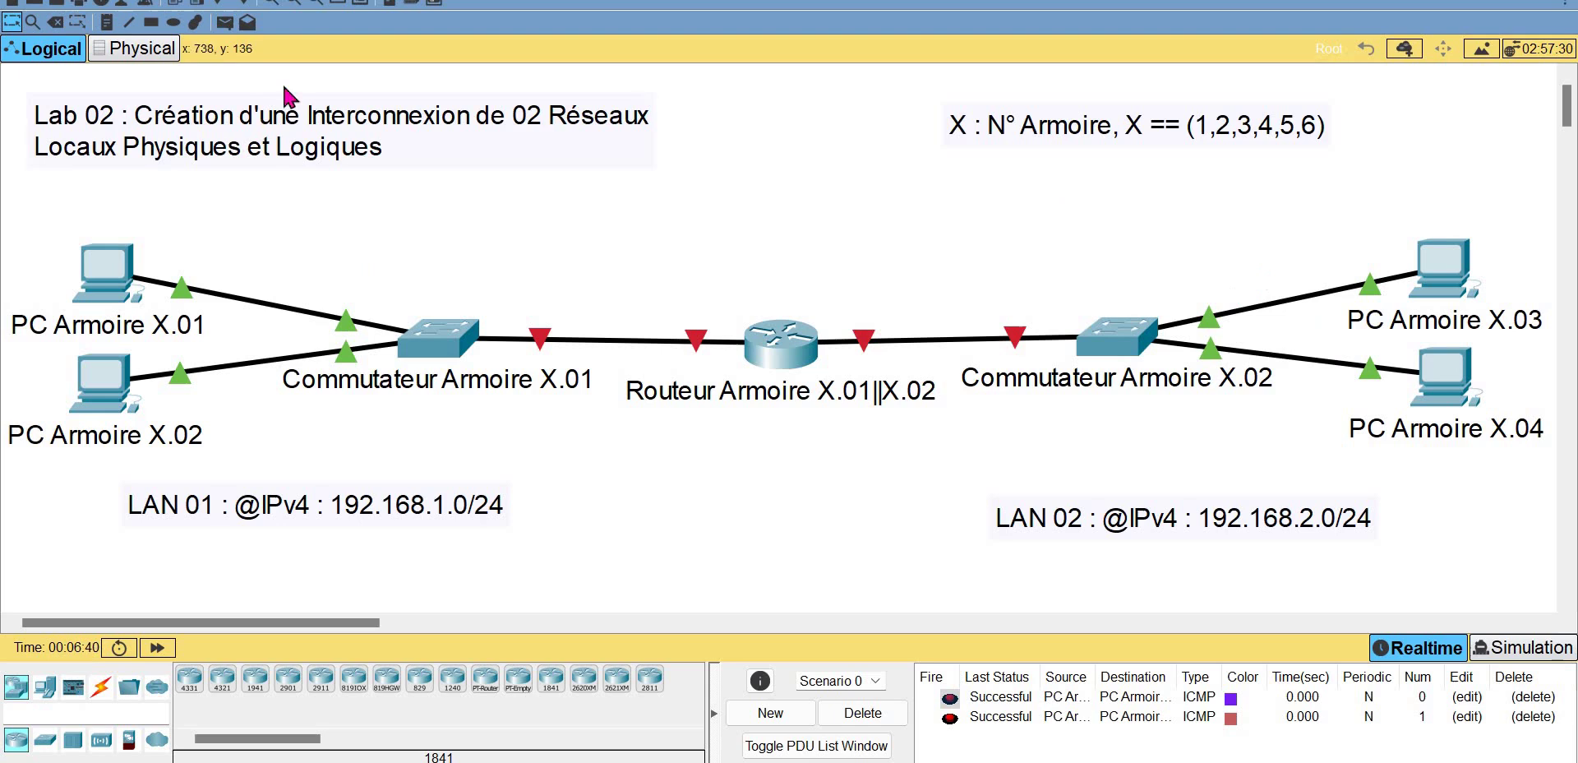
- Test connectivity between the LANs with a simple PDU from PC Armoire X.01 to PC Armoire X.03, and delete the PDU scenario
{"action": "left_click", "coordinate": [225, 22]}
{"action": "left_click", "coordinate": [97, 257]}
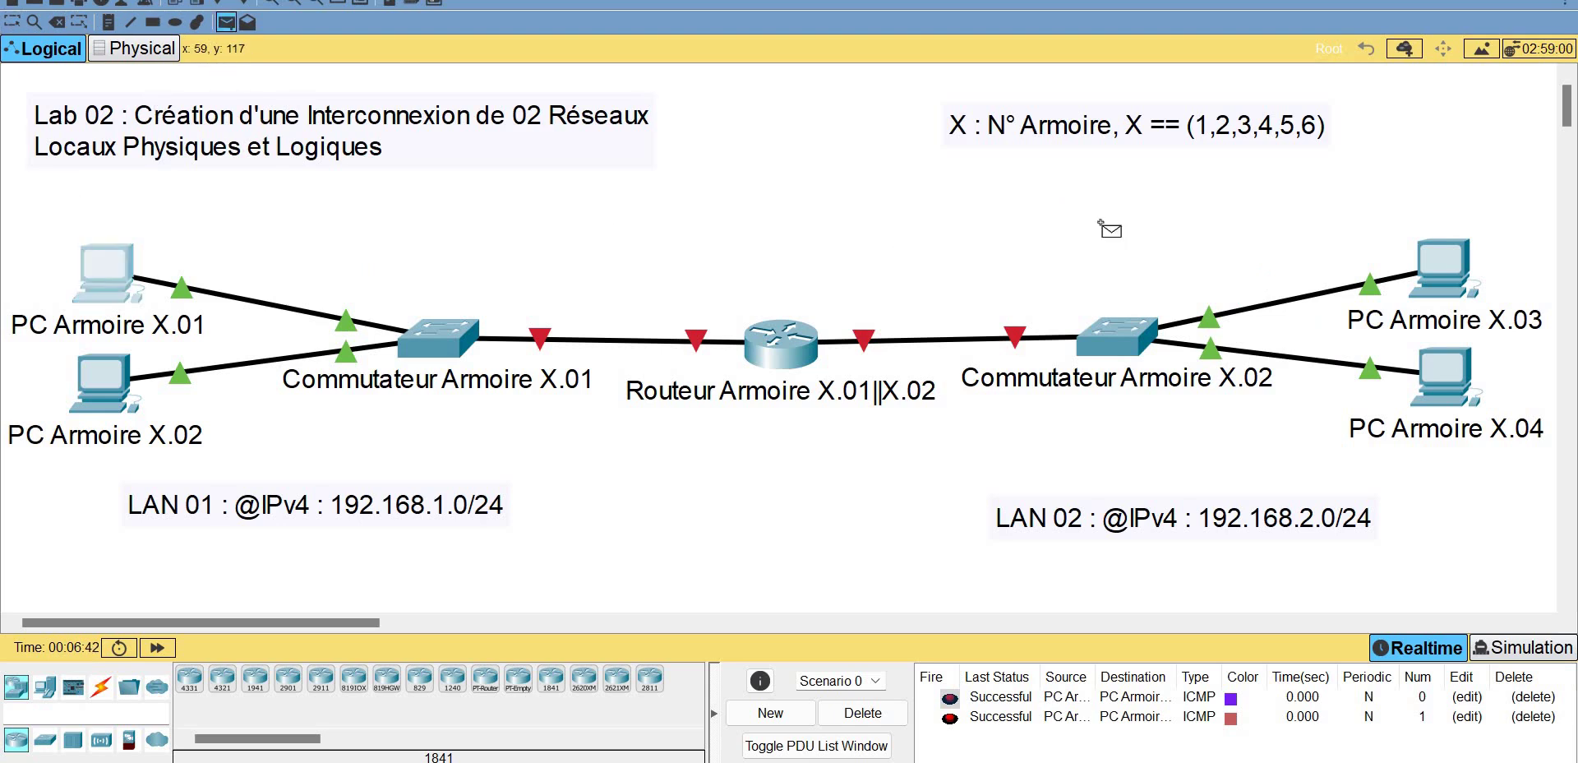
{"action": "left_click", "coordinate": [1430, 275]}
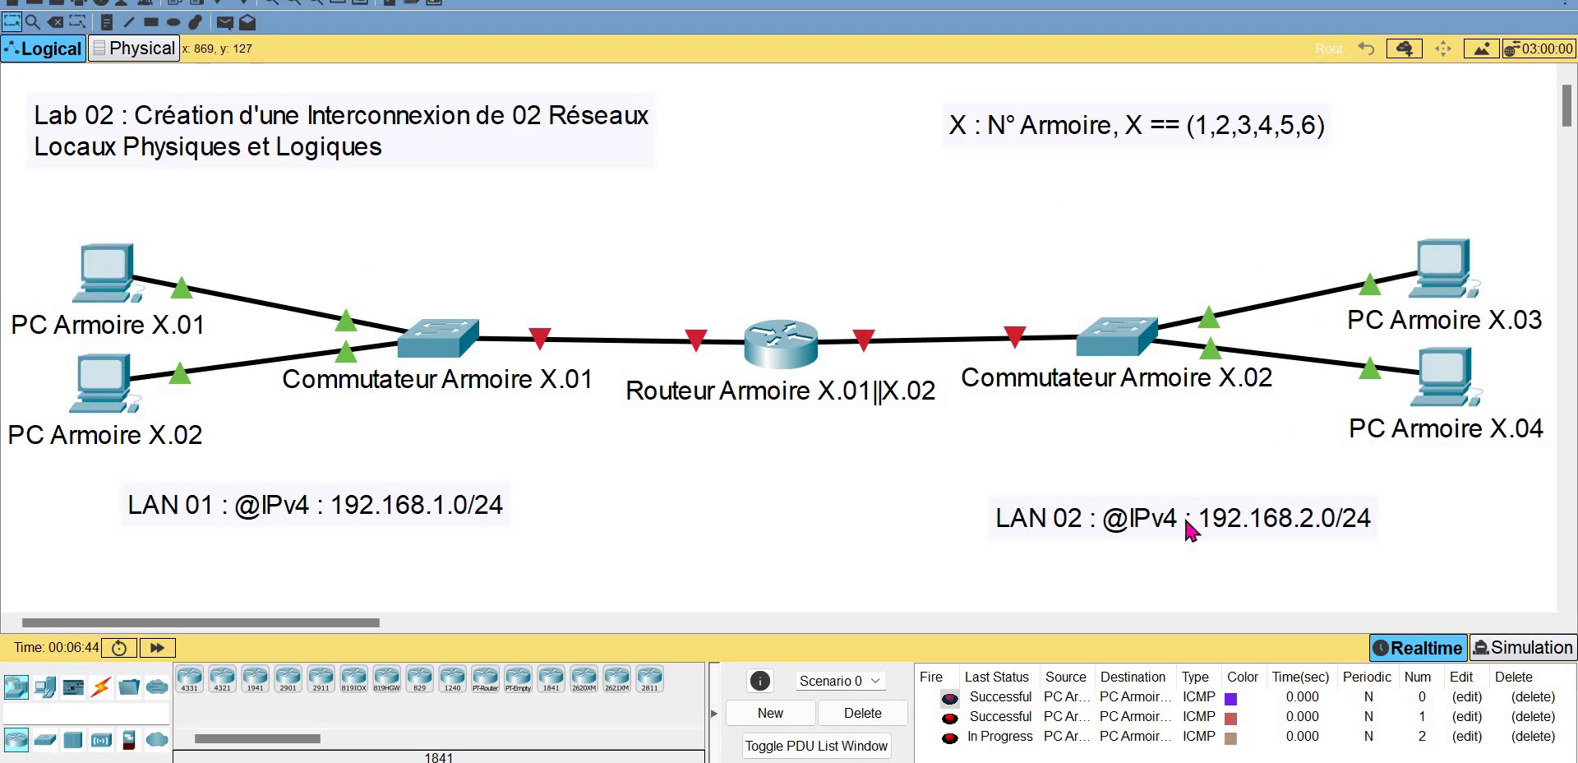
{"action": "left_click", "coordinate": [864, 714]}
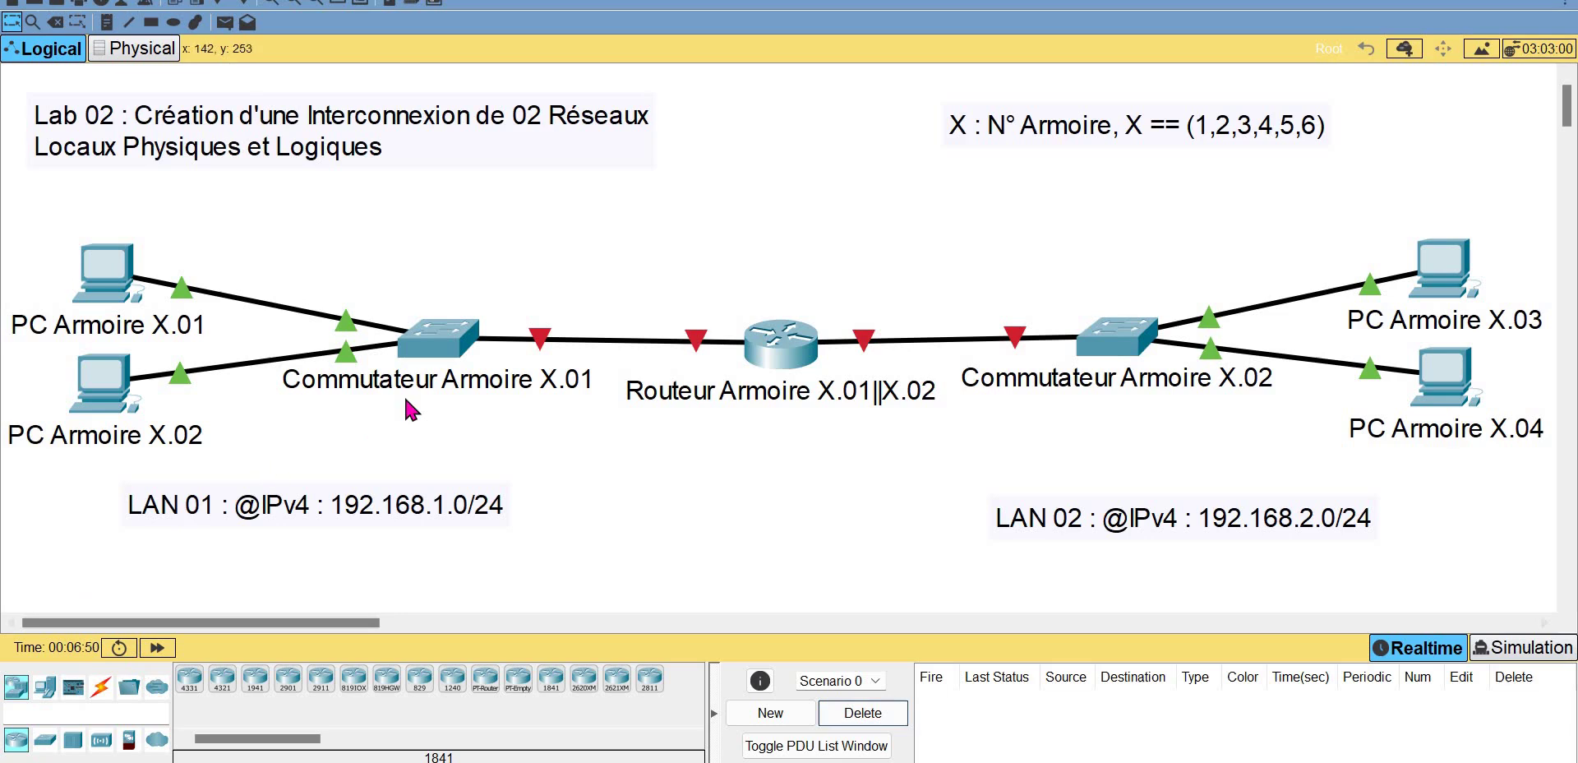
- Connect a console cable from the RS 232 port of PC Armoire X.01 to the Console port of the router
{"action": "mouse_move", "coordinate": [403, 393]}
{"action": "left_click", "coordinate": [101, 687]}
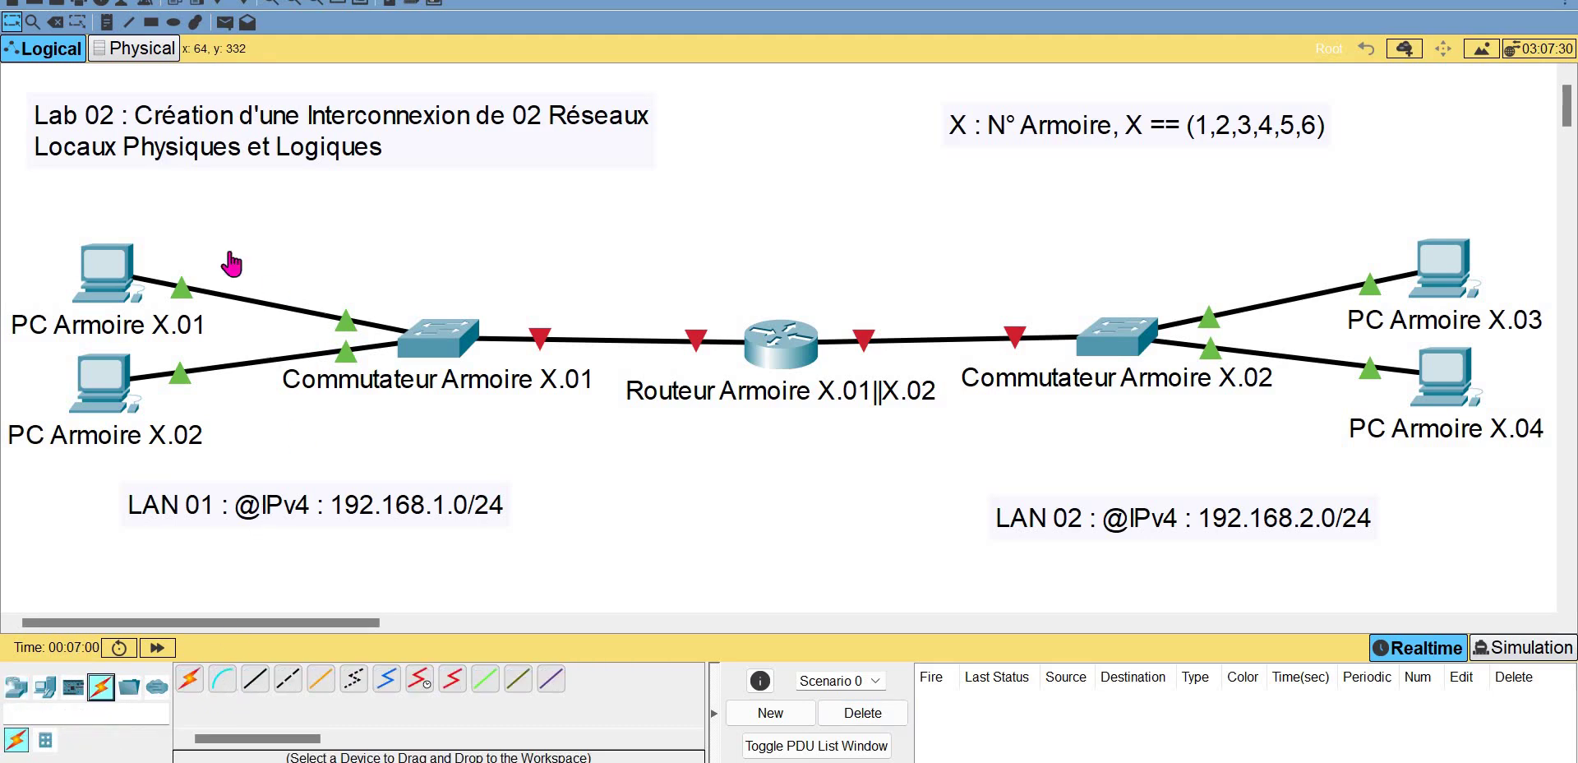
{"action": "left_click", "coordinate": [222, 681]}
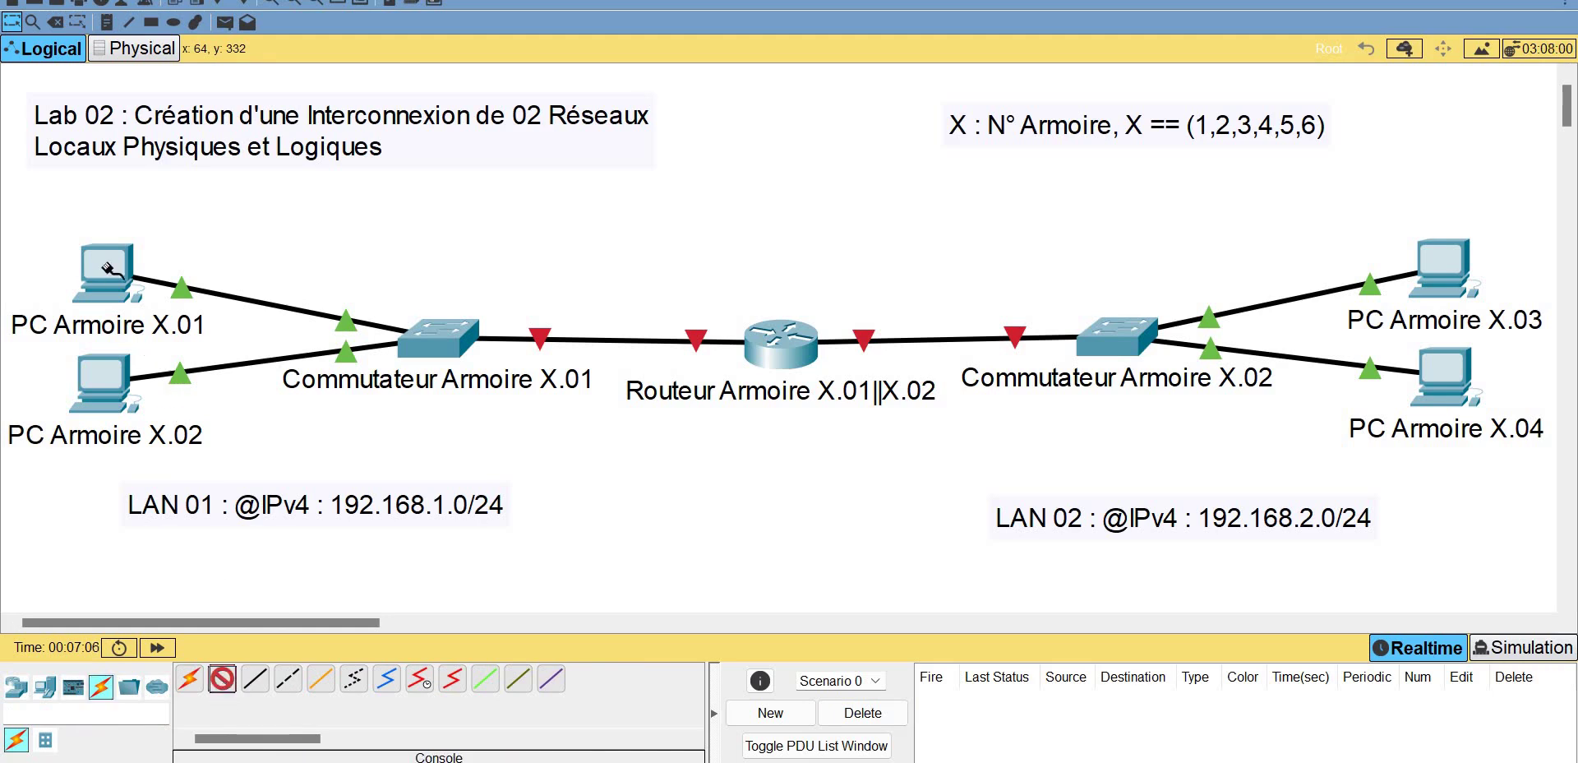
{"action": "left_click", "coordinate": [115, 263]}
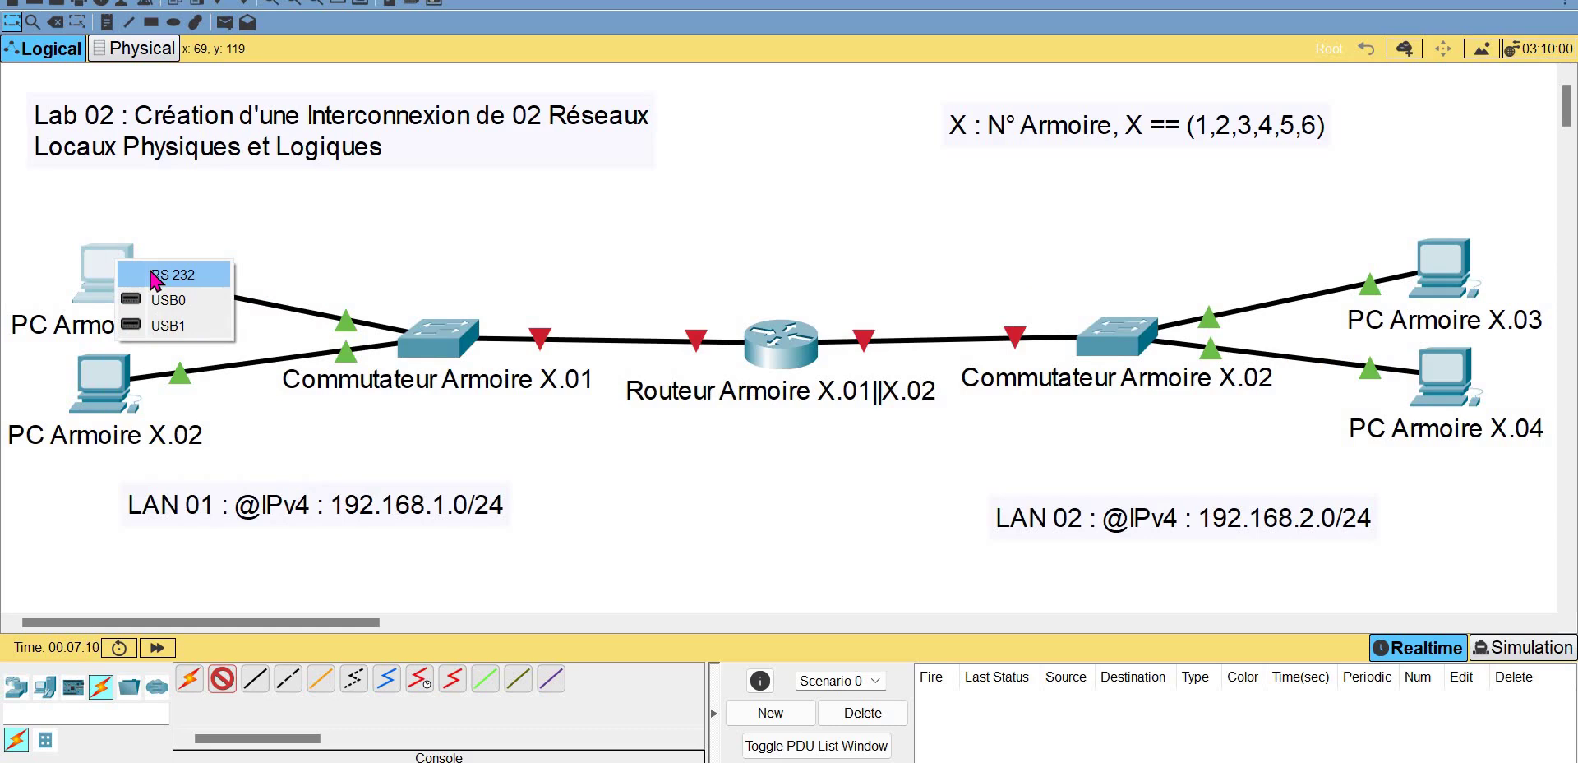
{"action": "left_click", "coordinate": [156, 276]}
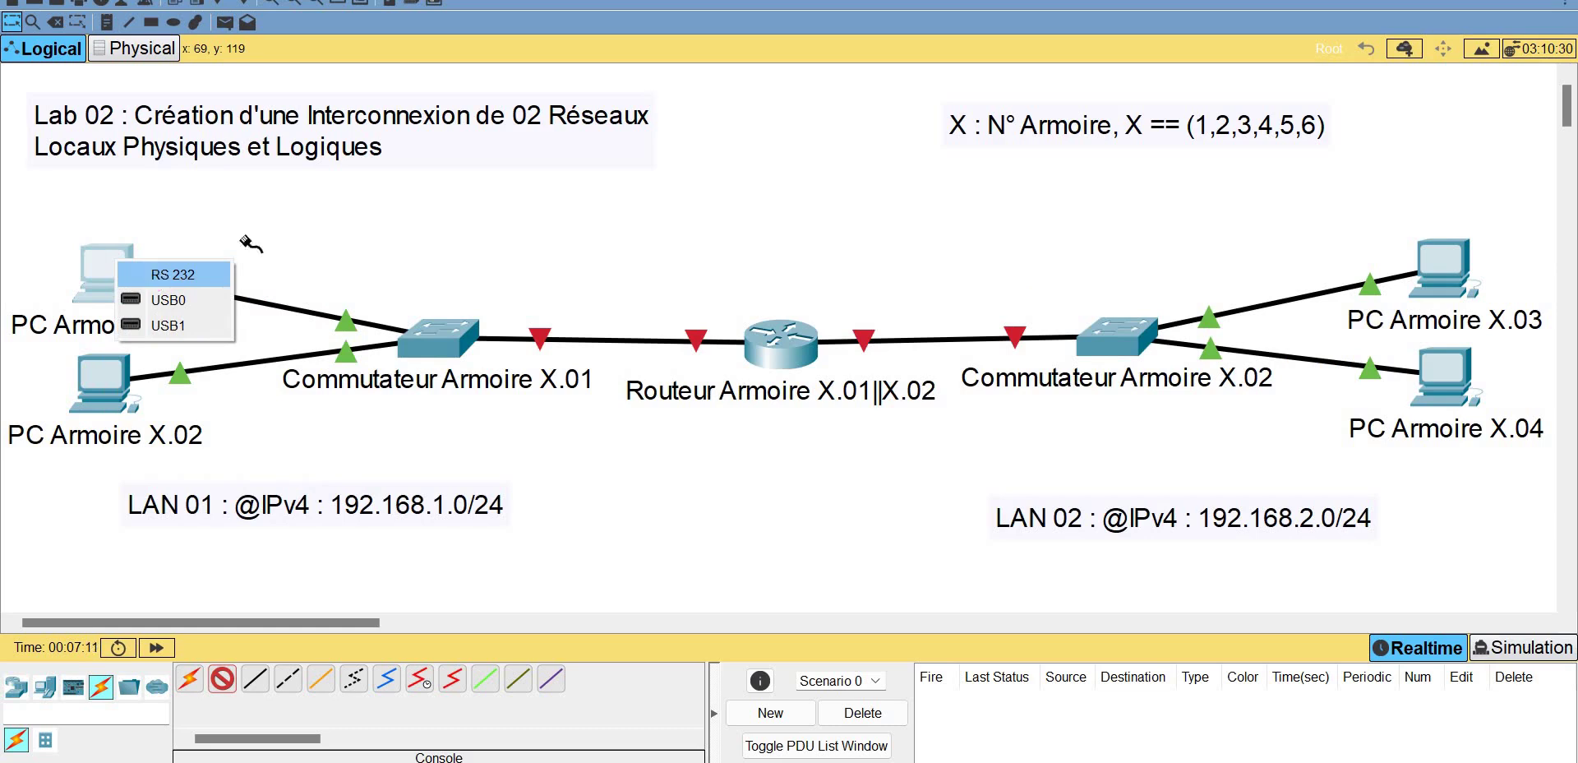
{"action": "left_click", "coordinate": [802, 372]}
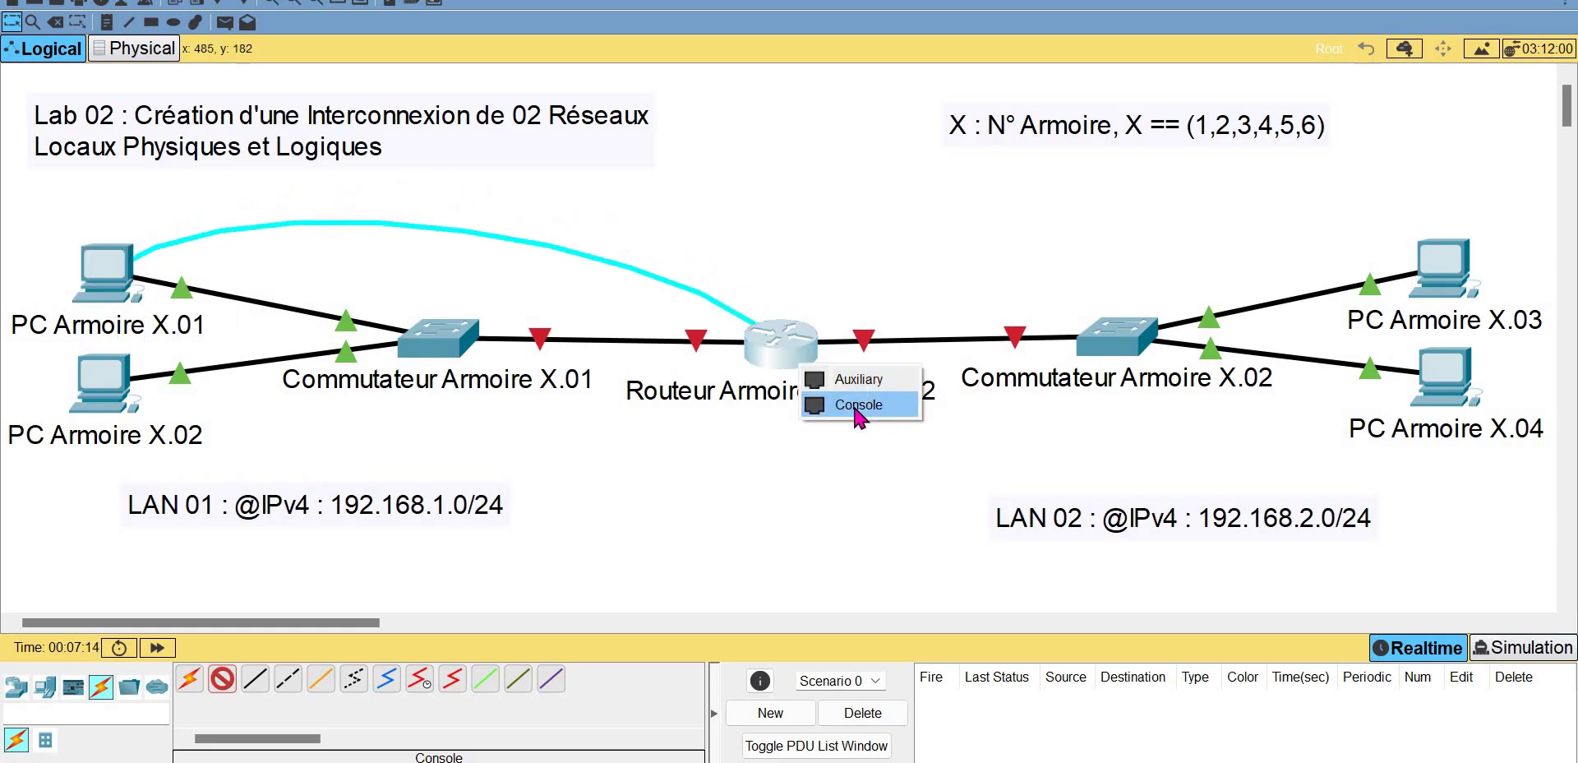
{"action": "left_click", "coordinate": [857, 405]}
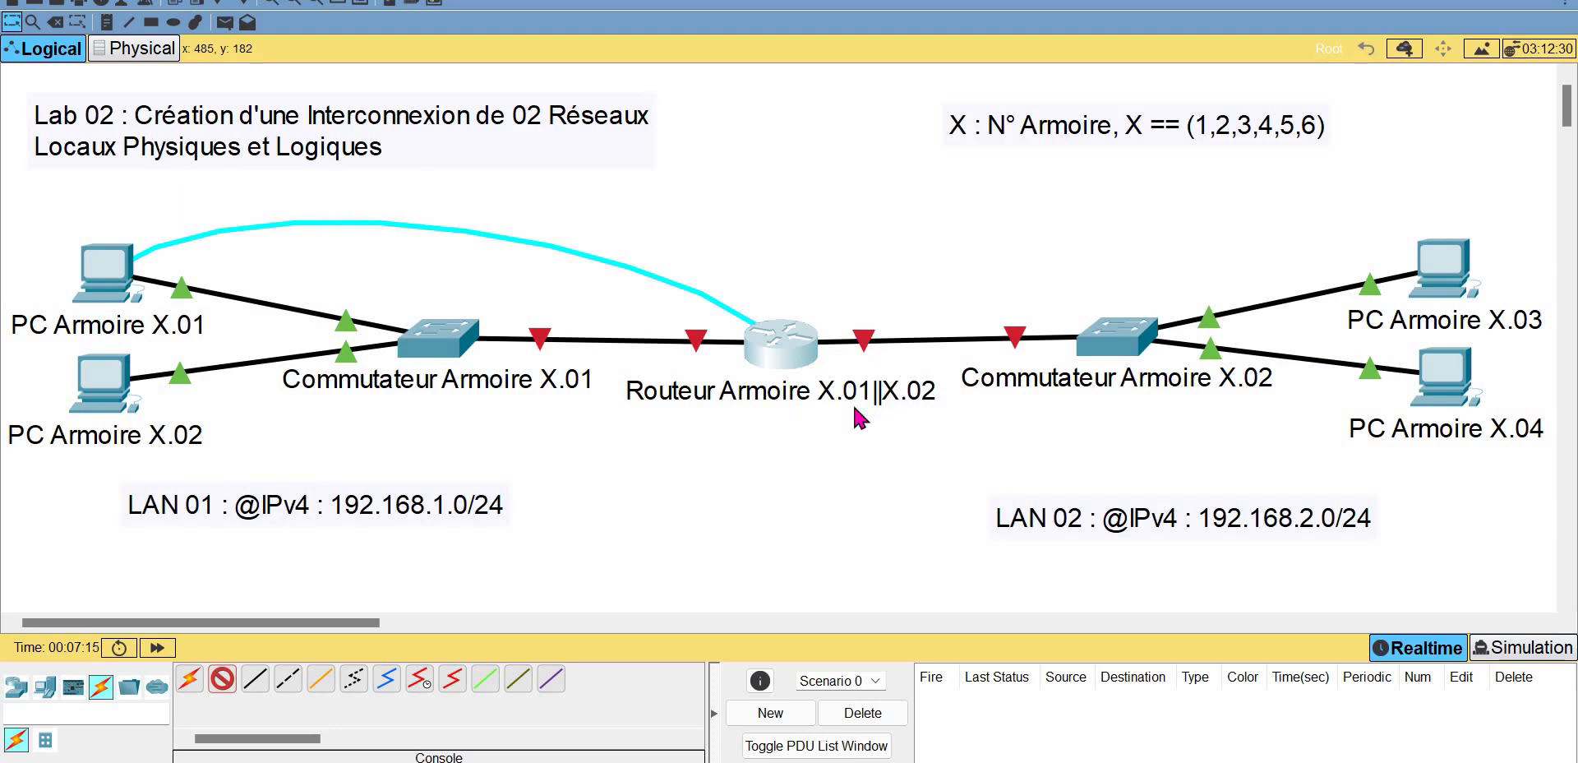
- Start a router console session from PC Armoire X.01's Terminal with the default port settings, in a maximized window
{"action": "left_click", "coordinate": [107, 284]}
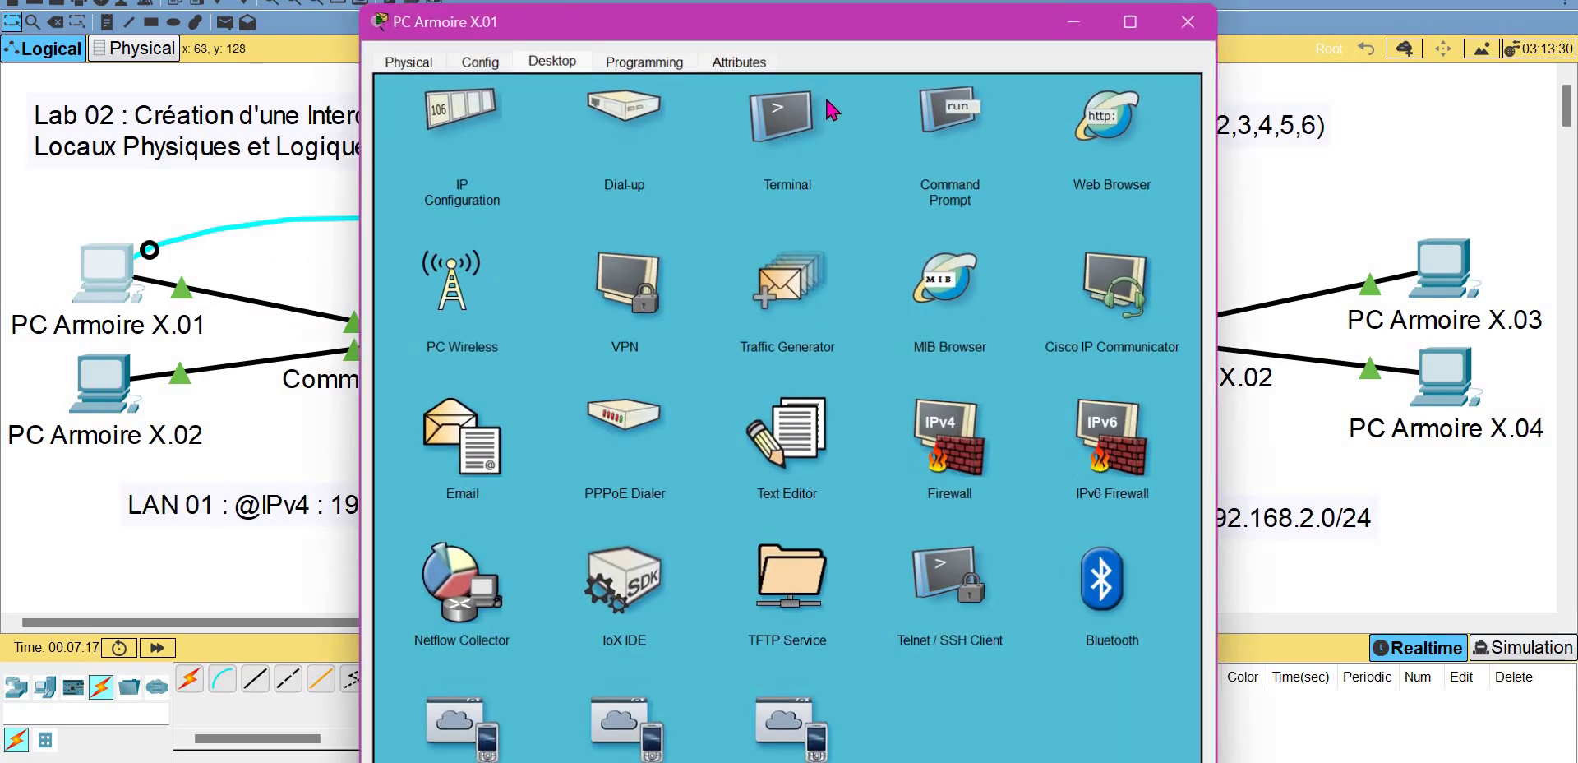
{"action": "left_click", "coordinate": [777, 140]}
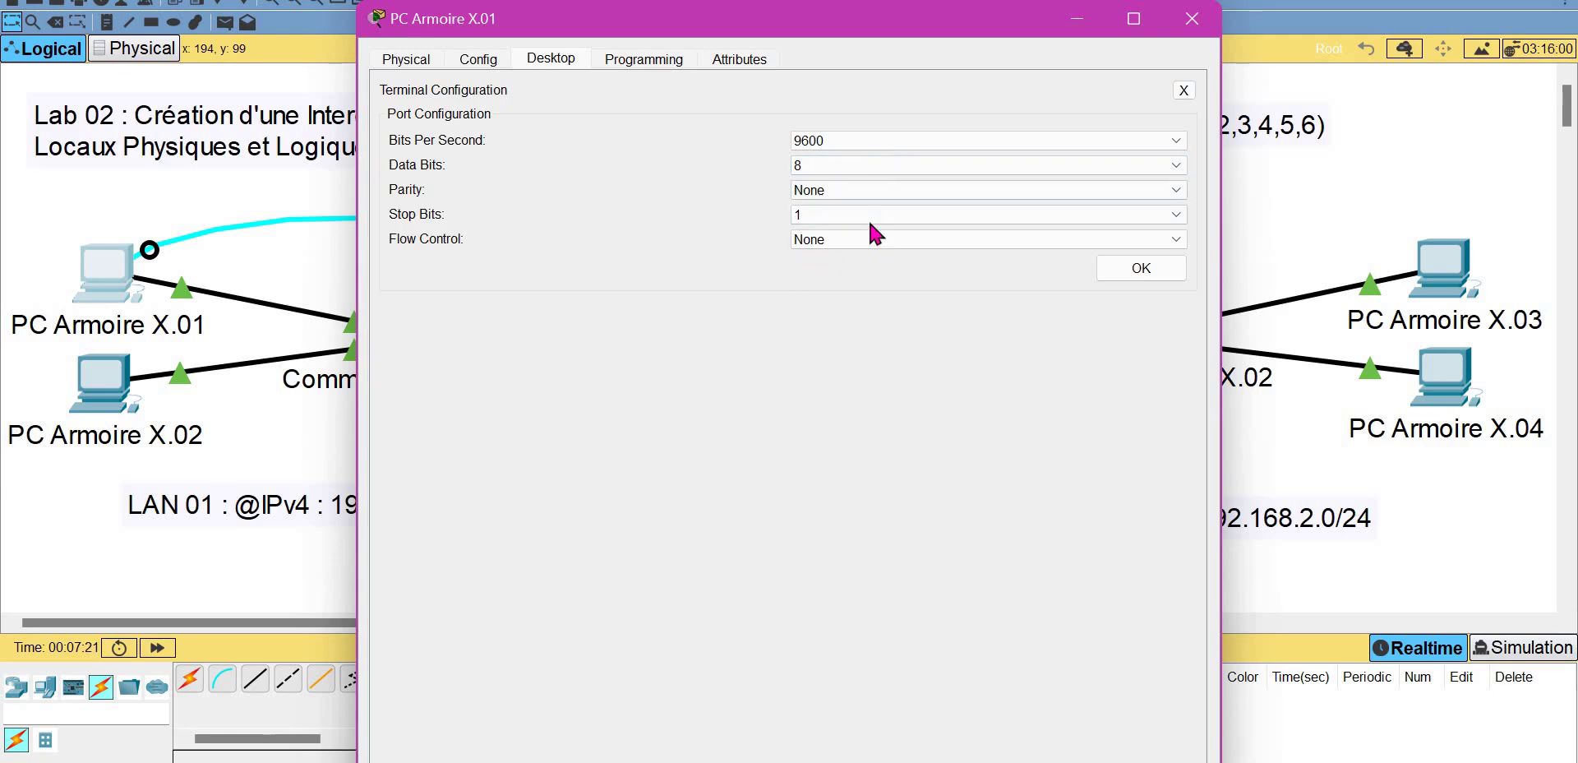
{"action": "left_click", "coordinate": [1138, 271]}
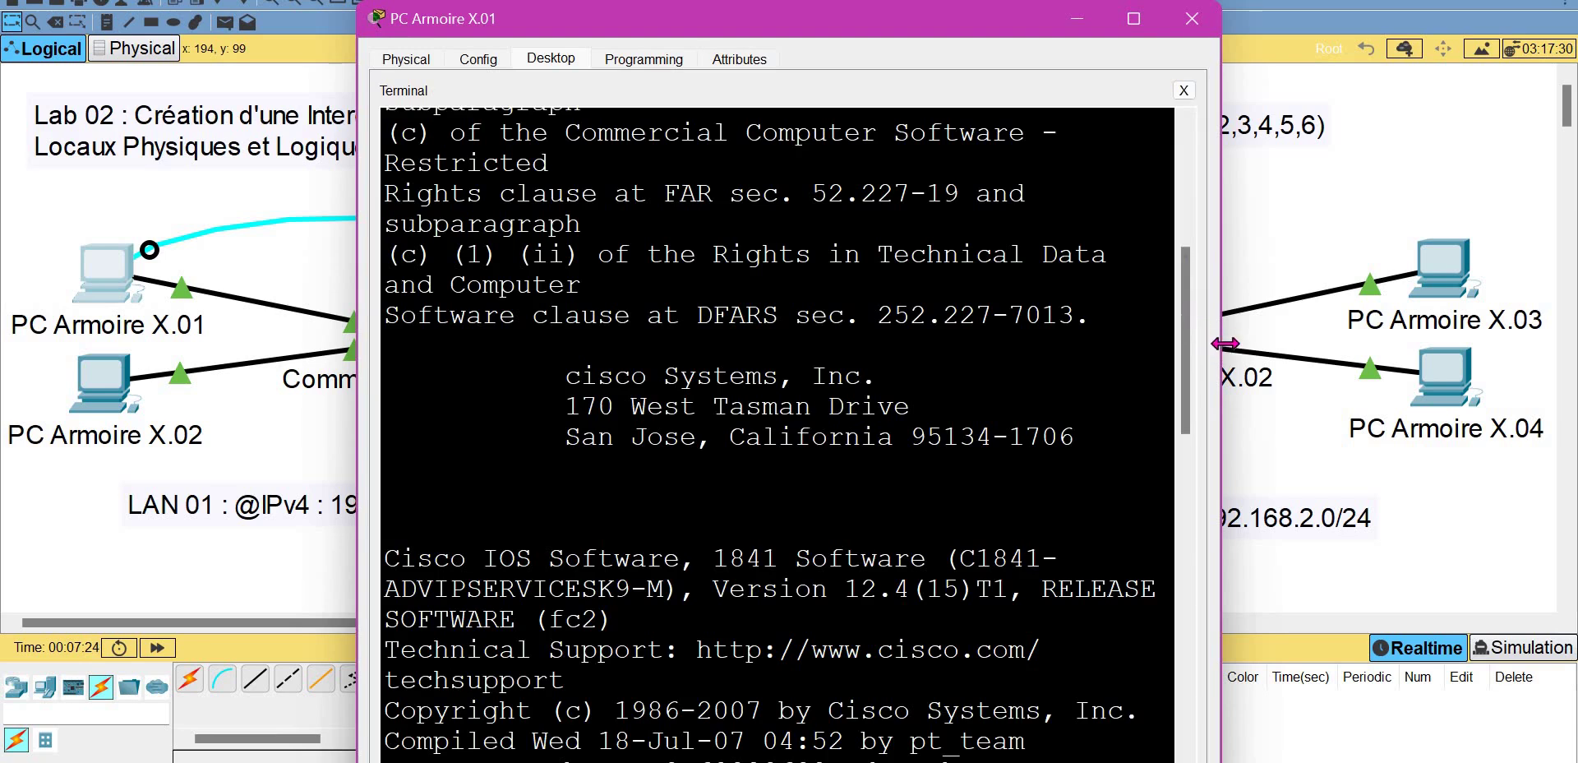
{"action": "left_click_drag", "start_coordinate": [1224, 344], "coordinate": [1477, 333]}
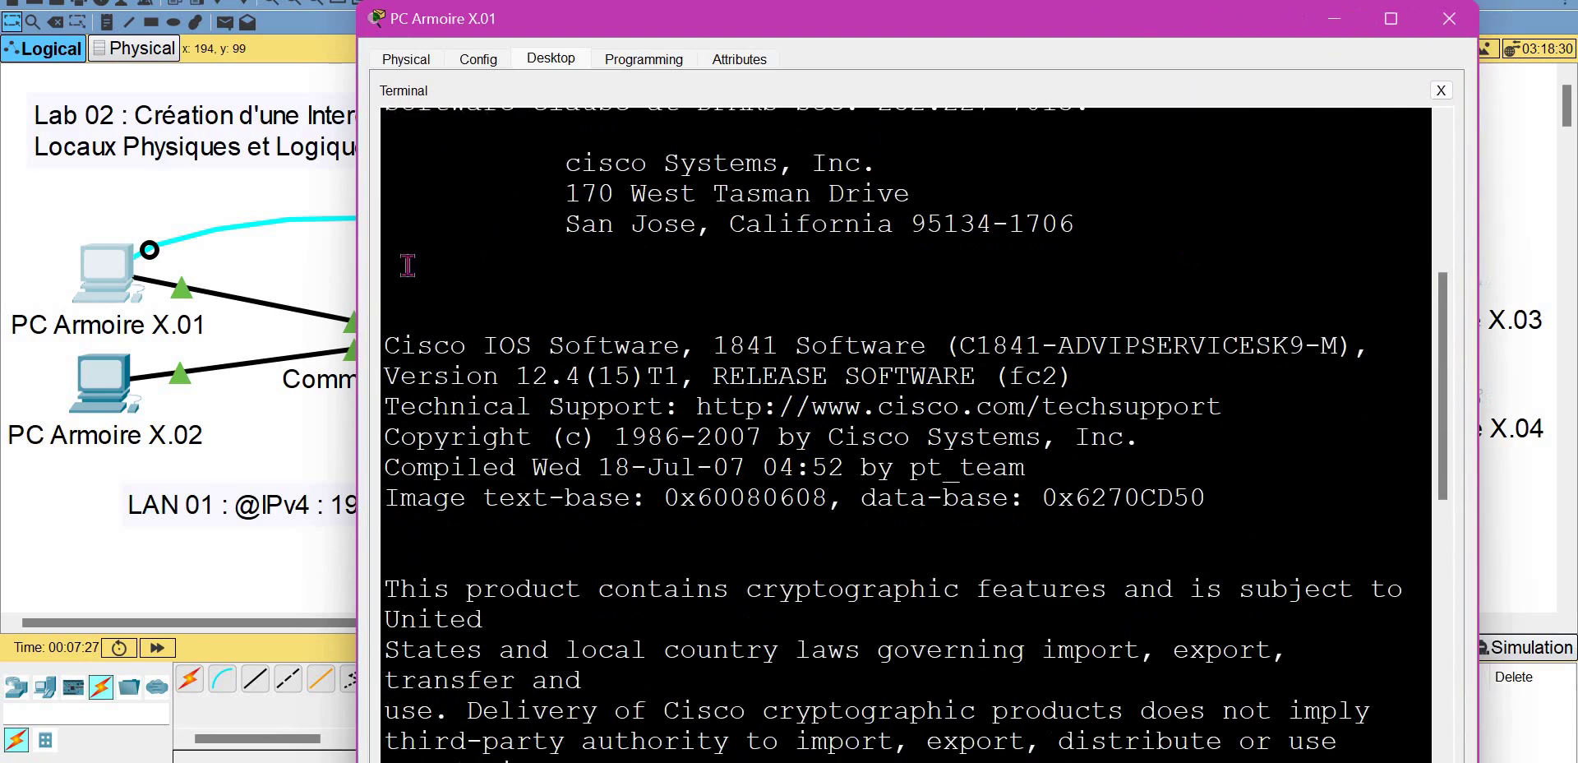
{"action": "left_click_drag", "start_coordinate": [356, 289], "coordinate": [70, 280]}
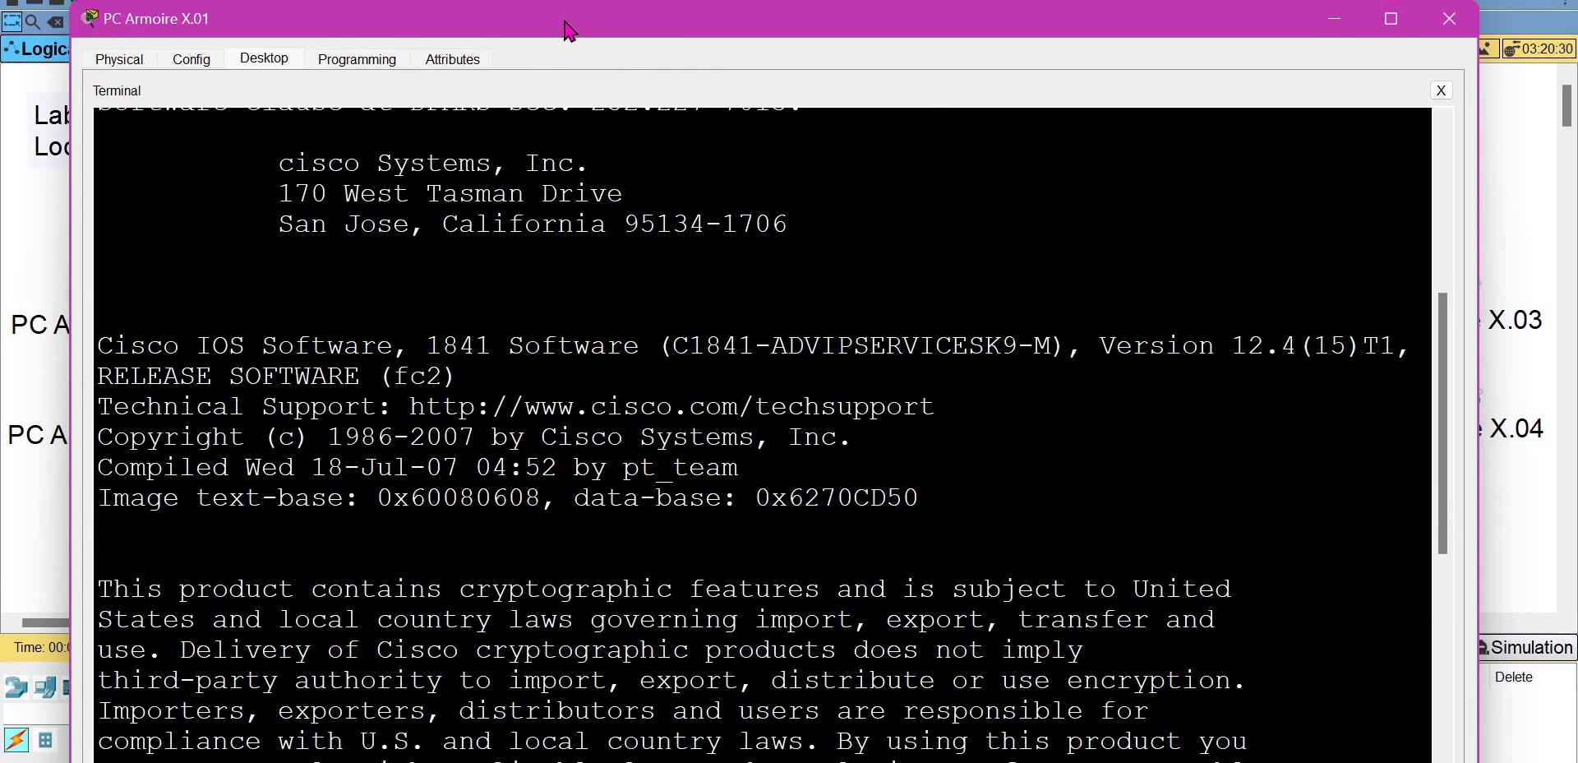
{"action": "double_click", "coordinate": [566, 32]}
{"action": "key", "text": "Return"}
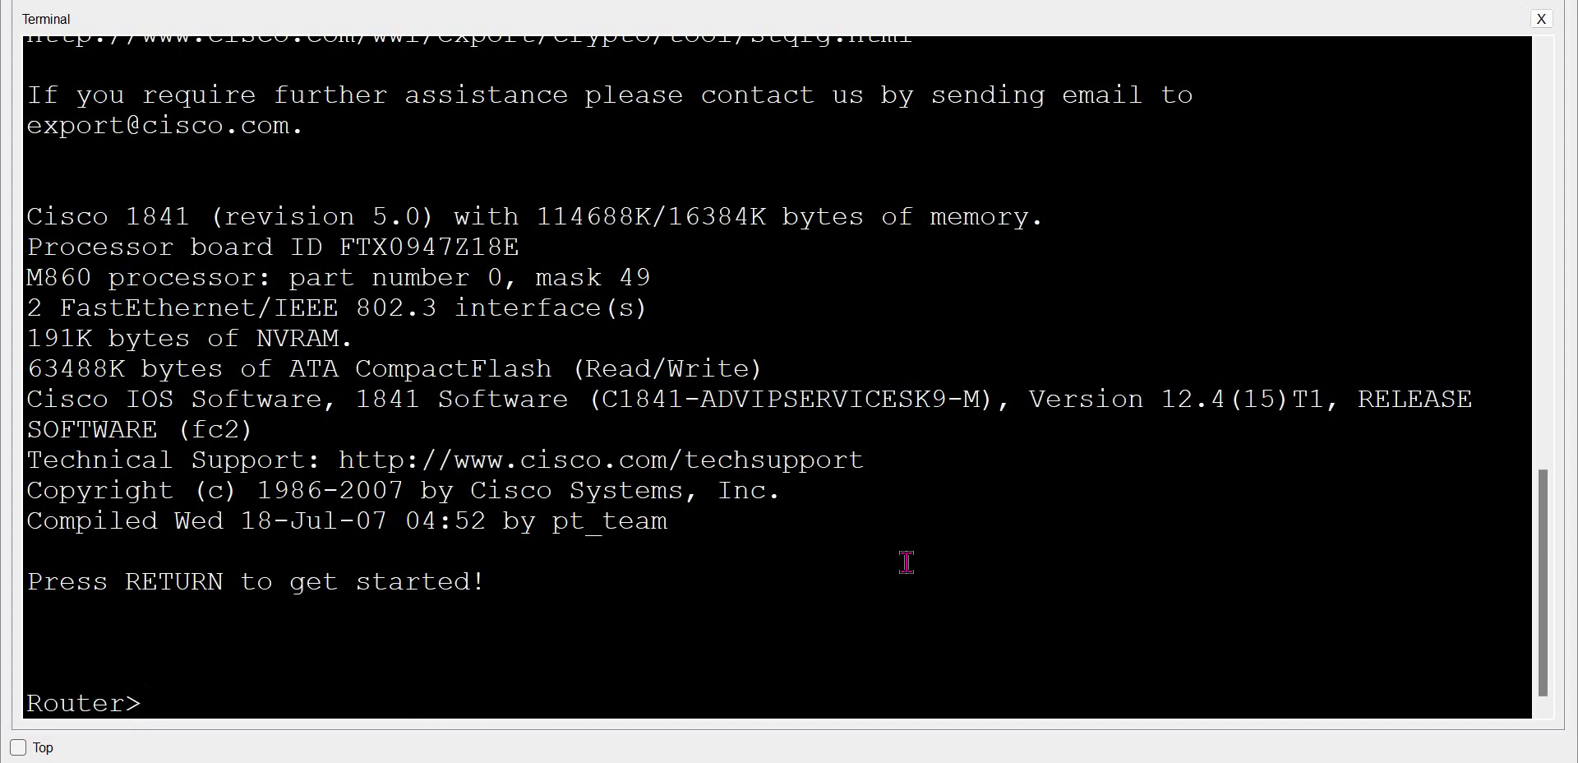
- Enter the router's privileged mode with enable and its global configuration mode with configure terminal
{"action": "type", "text": "e"}
{"action": "type", "text": "n"}
{"action": "key", "text": "Tab"}
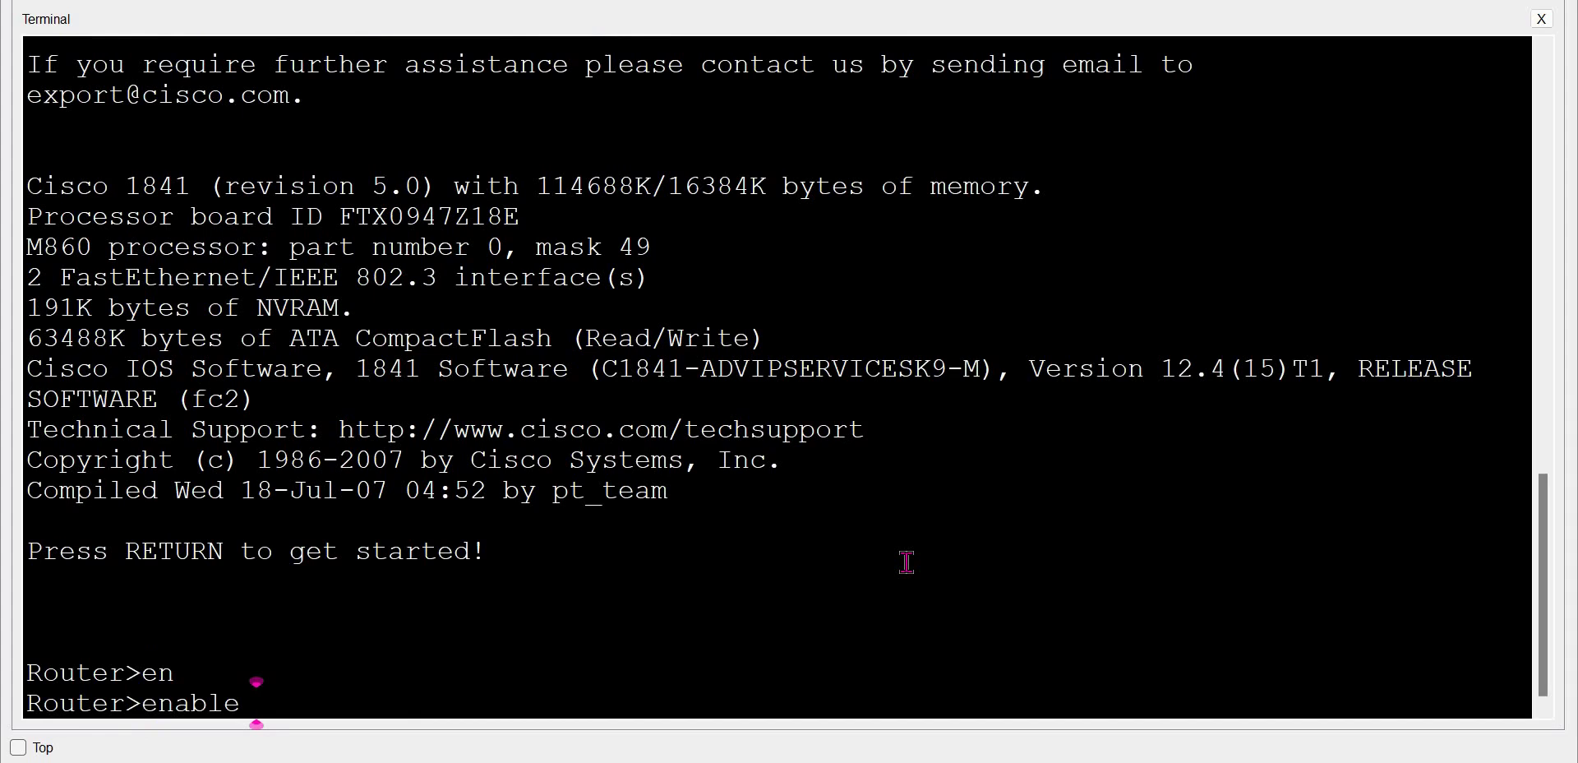
{"action": "key", "text": "Return"}
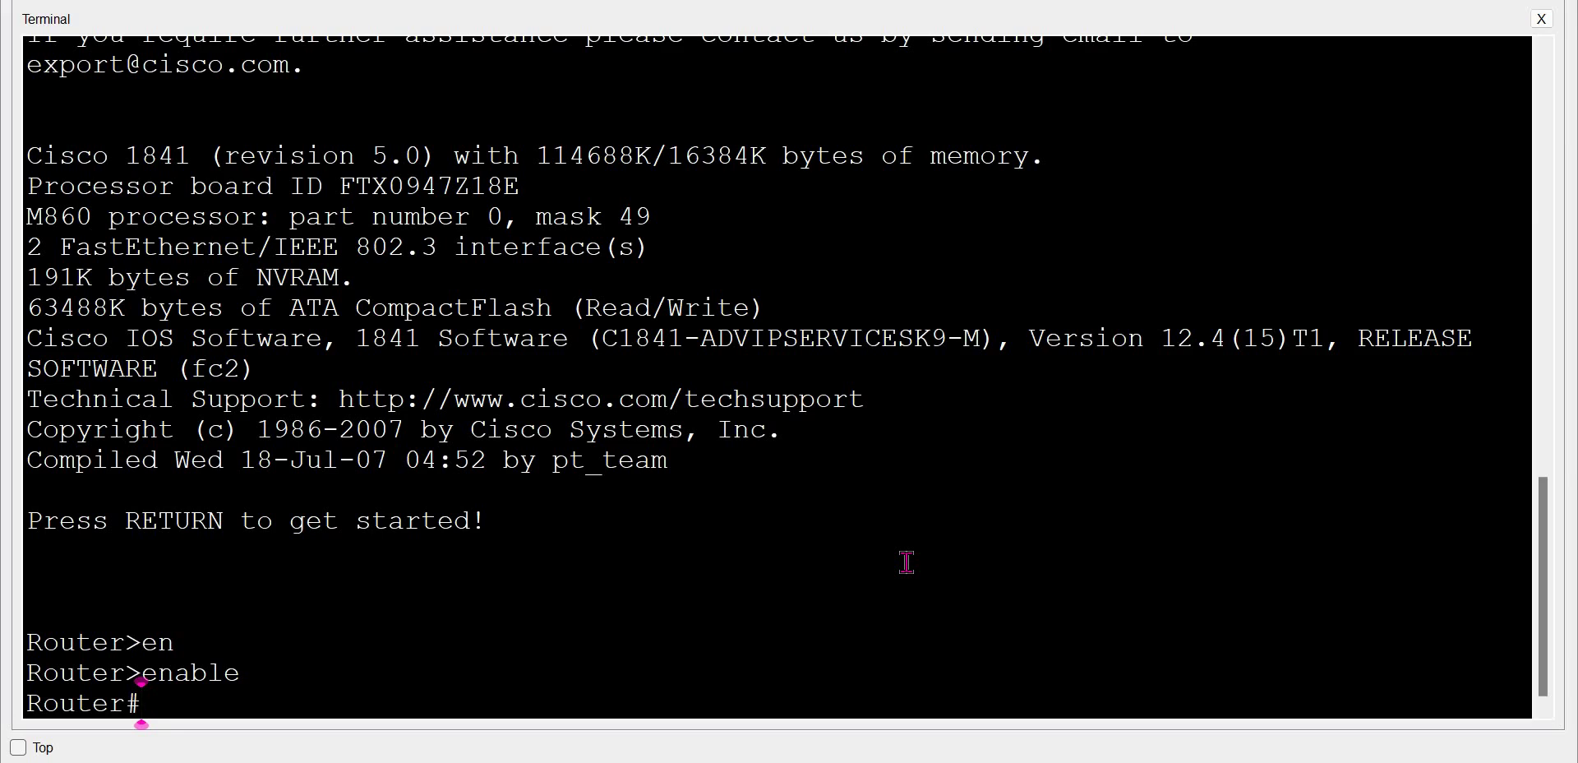
{"action": "type", "text": "conf"}
{"action": "key", "text": "Tab"}
{"action": "type", "text": "t"}
{"action": "key", "text": "Tab"}
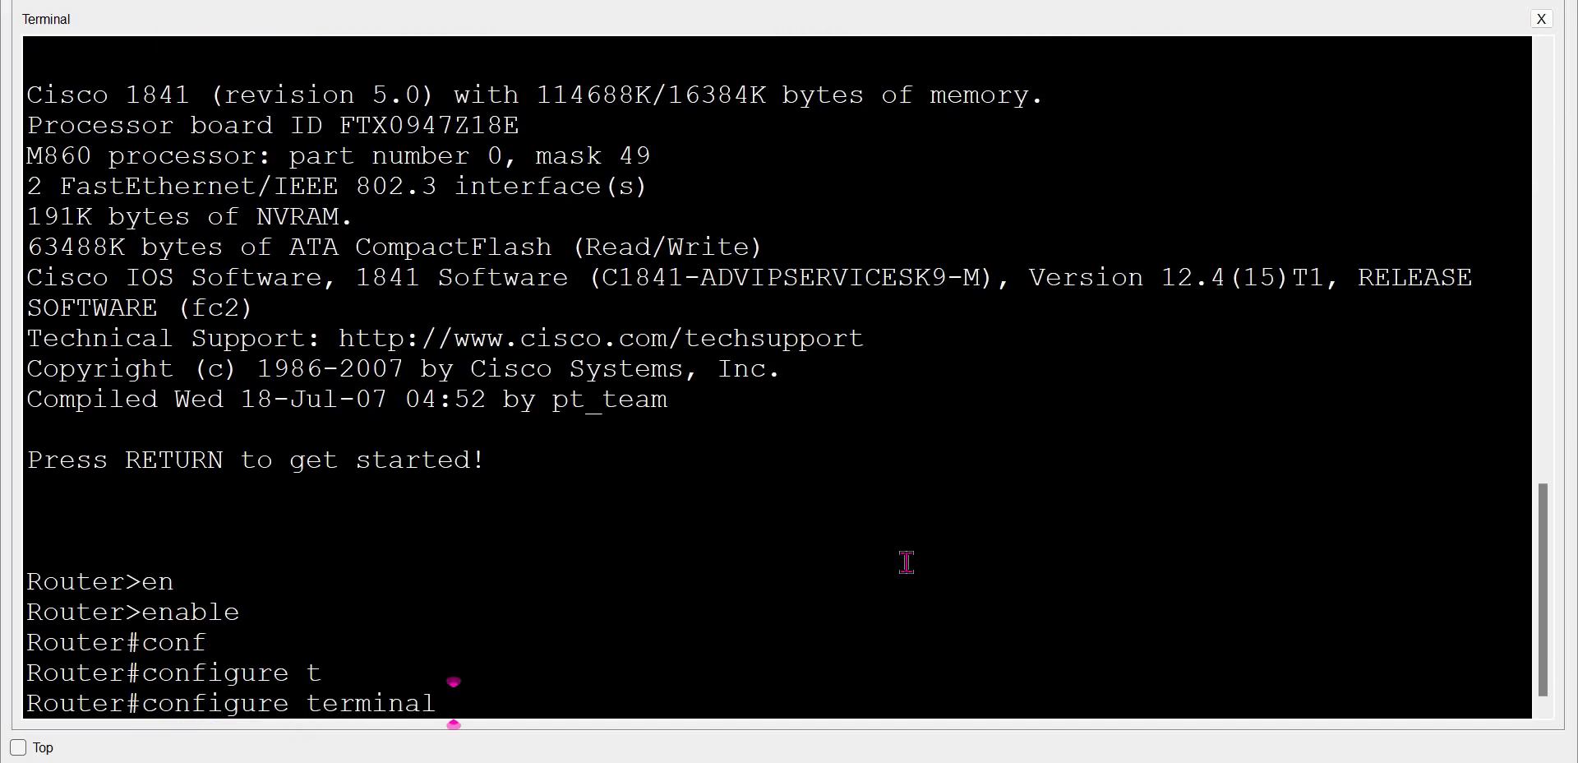
{"action": "key", "text": "Return"}
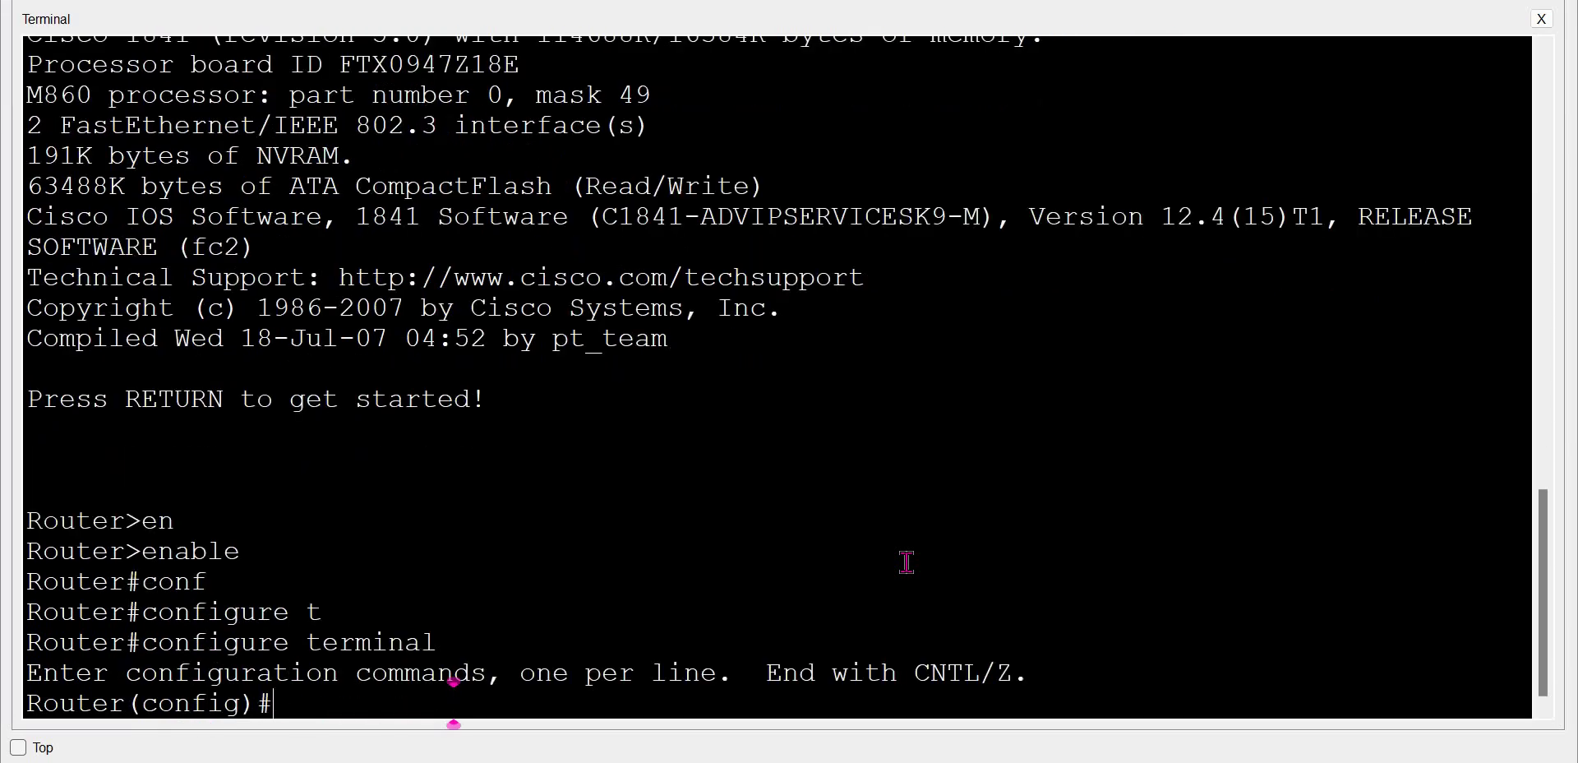
- Write the command interface fastEthernet 0/0 in the router's global configuration mode
{"action": "type", "text": "in"}
{"action": "key", "text": "Tab"}
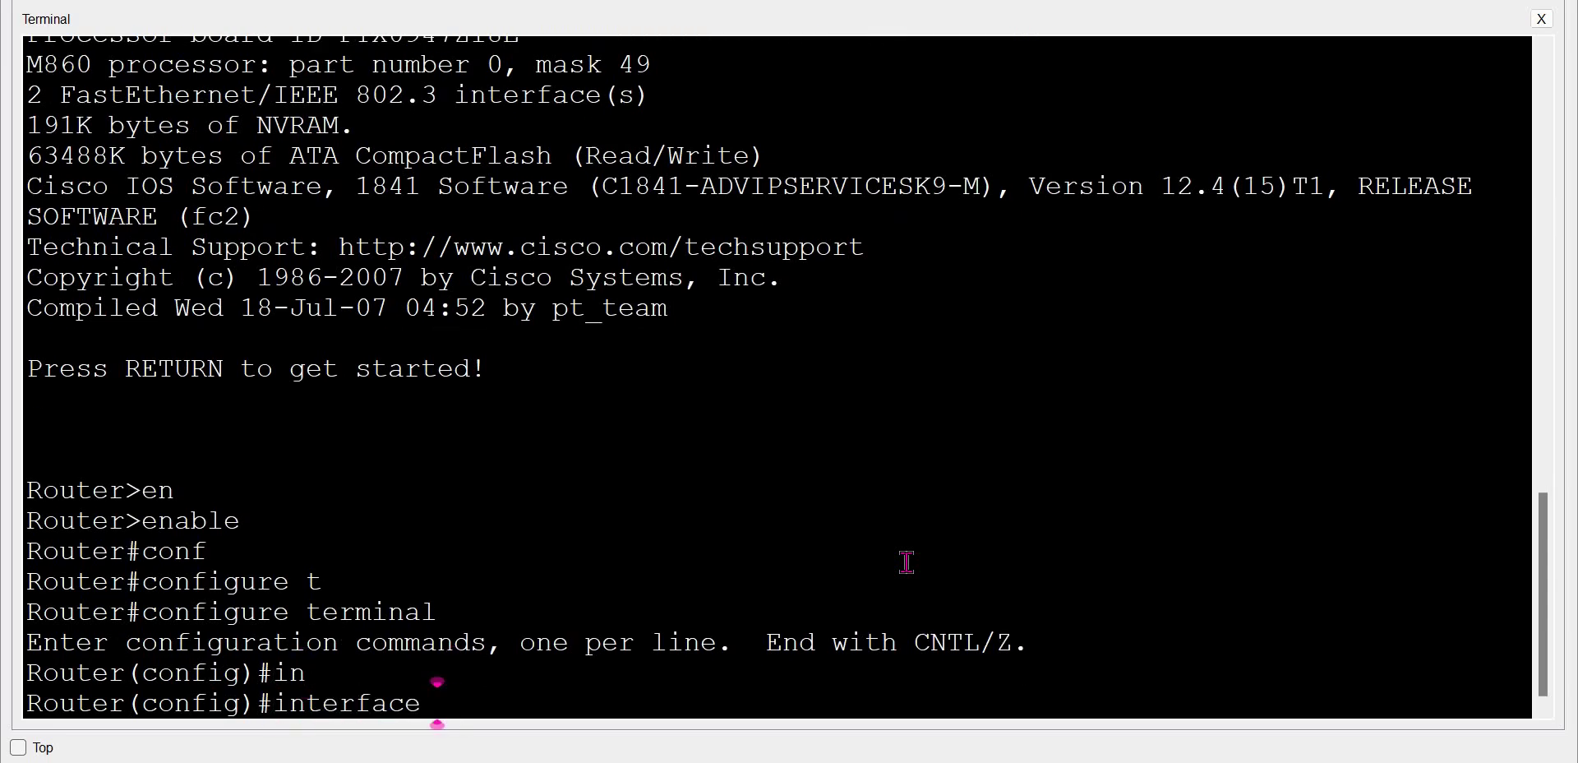
{"action": "type", "text": "f"}
{"action": "key", "text": "Tab"}
{"action": "type", "text": "0"}
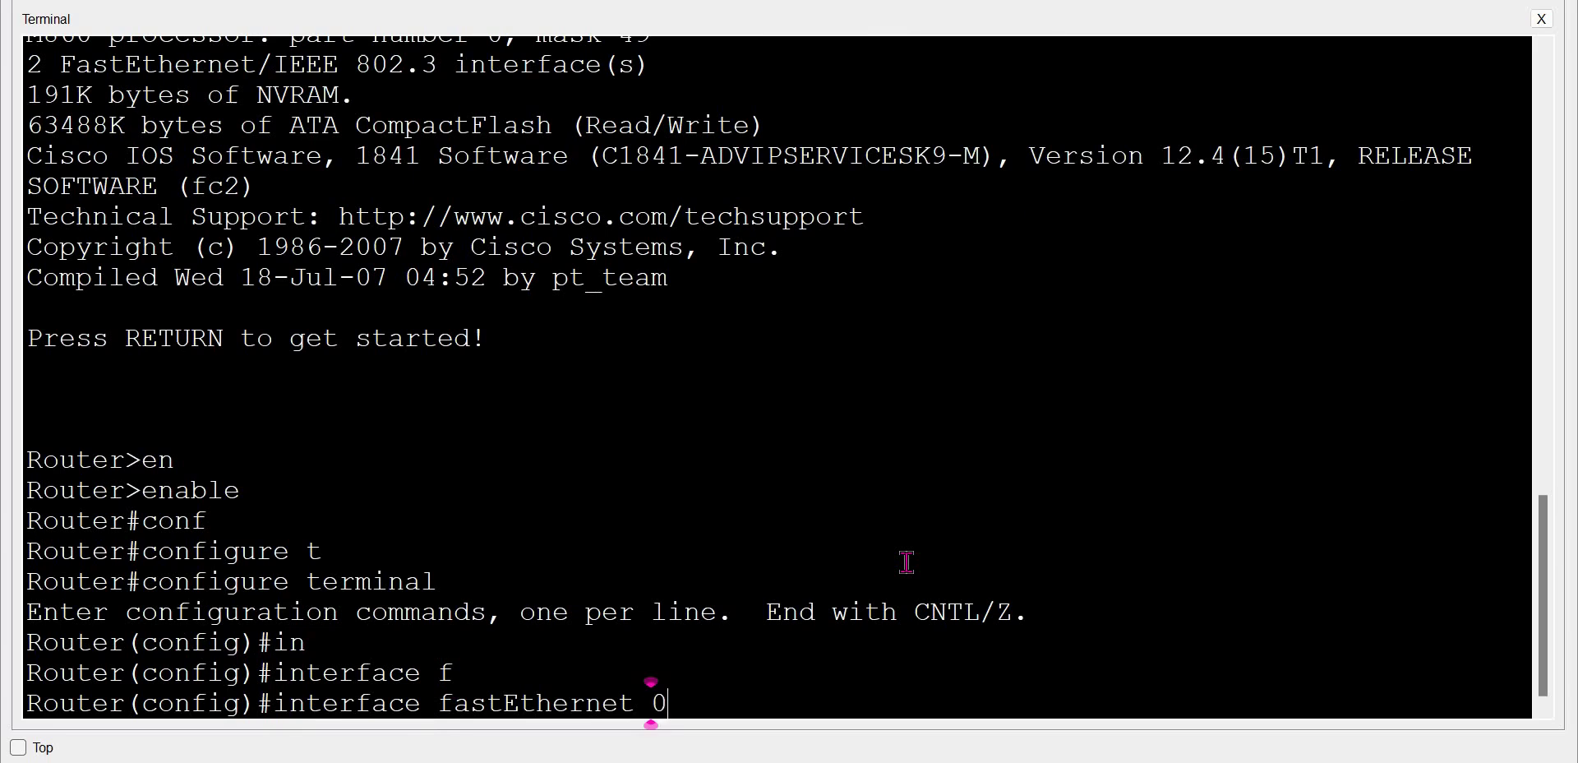
{"action": "type", "text": "/0"}
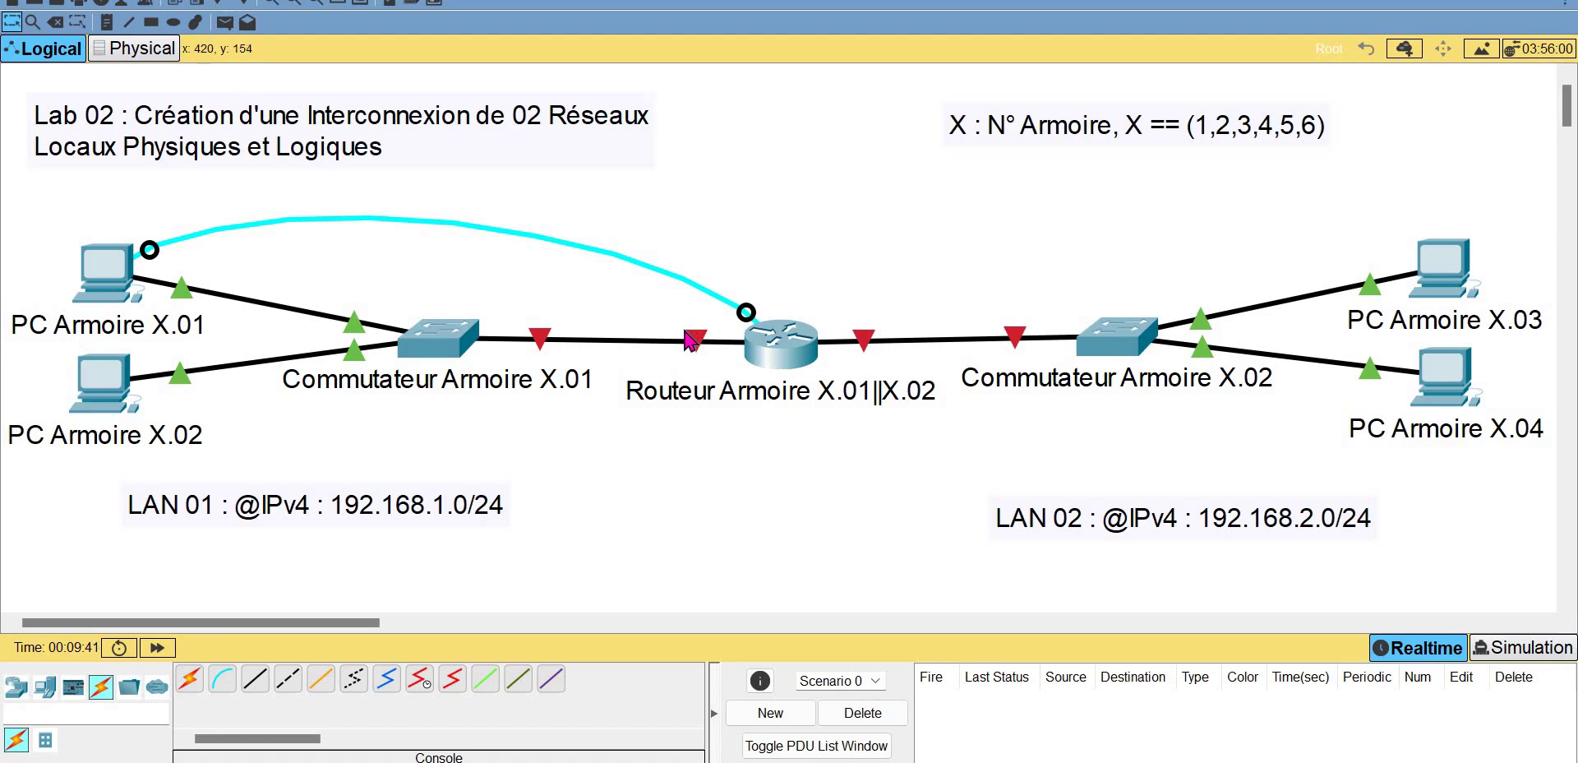
- Turn on the preference to always show port labels in the logical workspace and close the preferences
{"action": "mouse_move", "coordinate": [697, 341]}
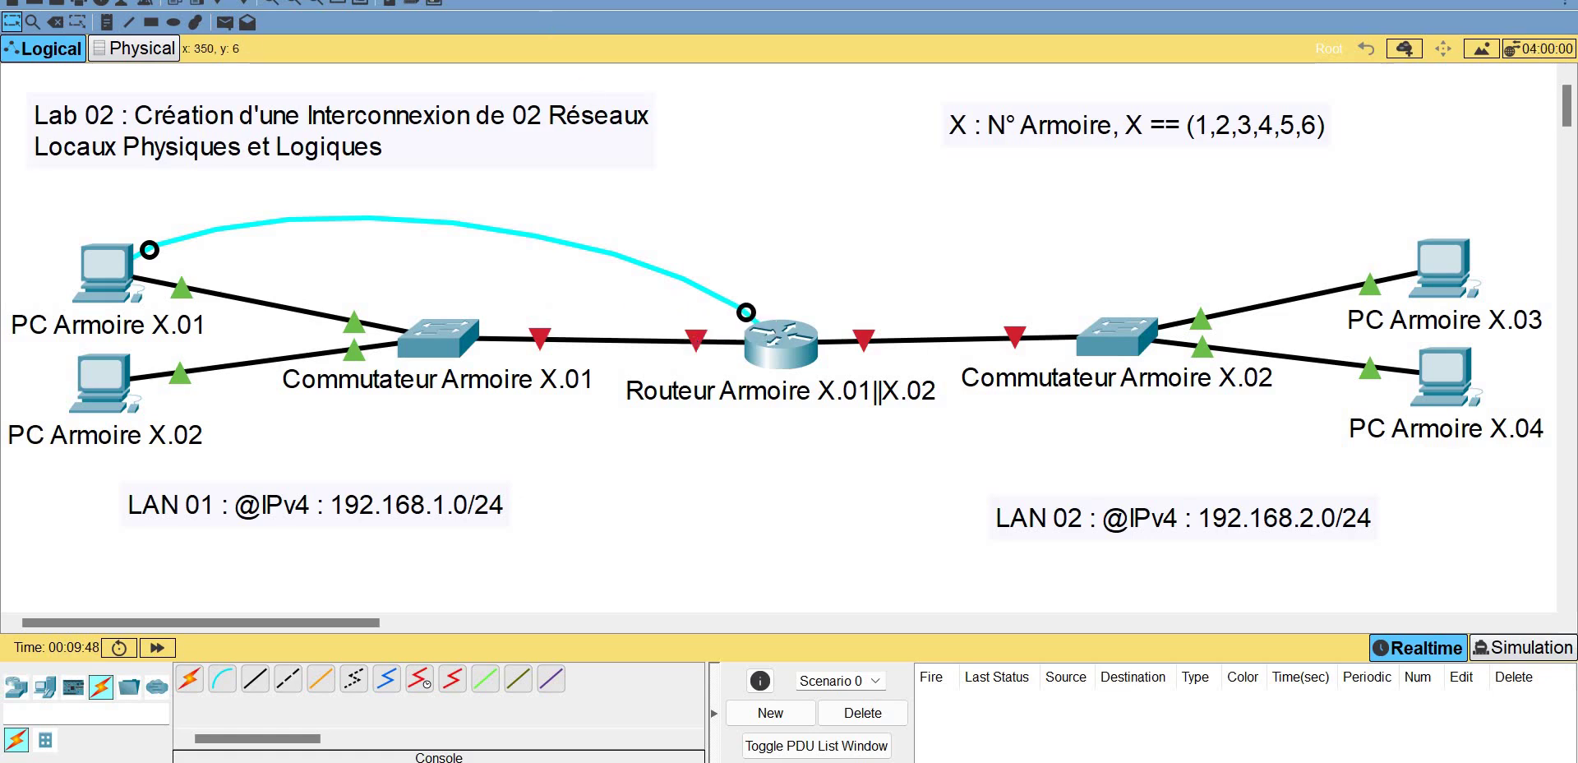
{"action": "left_click", "coordinate": [363, 0]}
{"action": "mouse_move", "coordinate": [95, 0]}
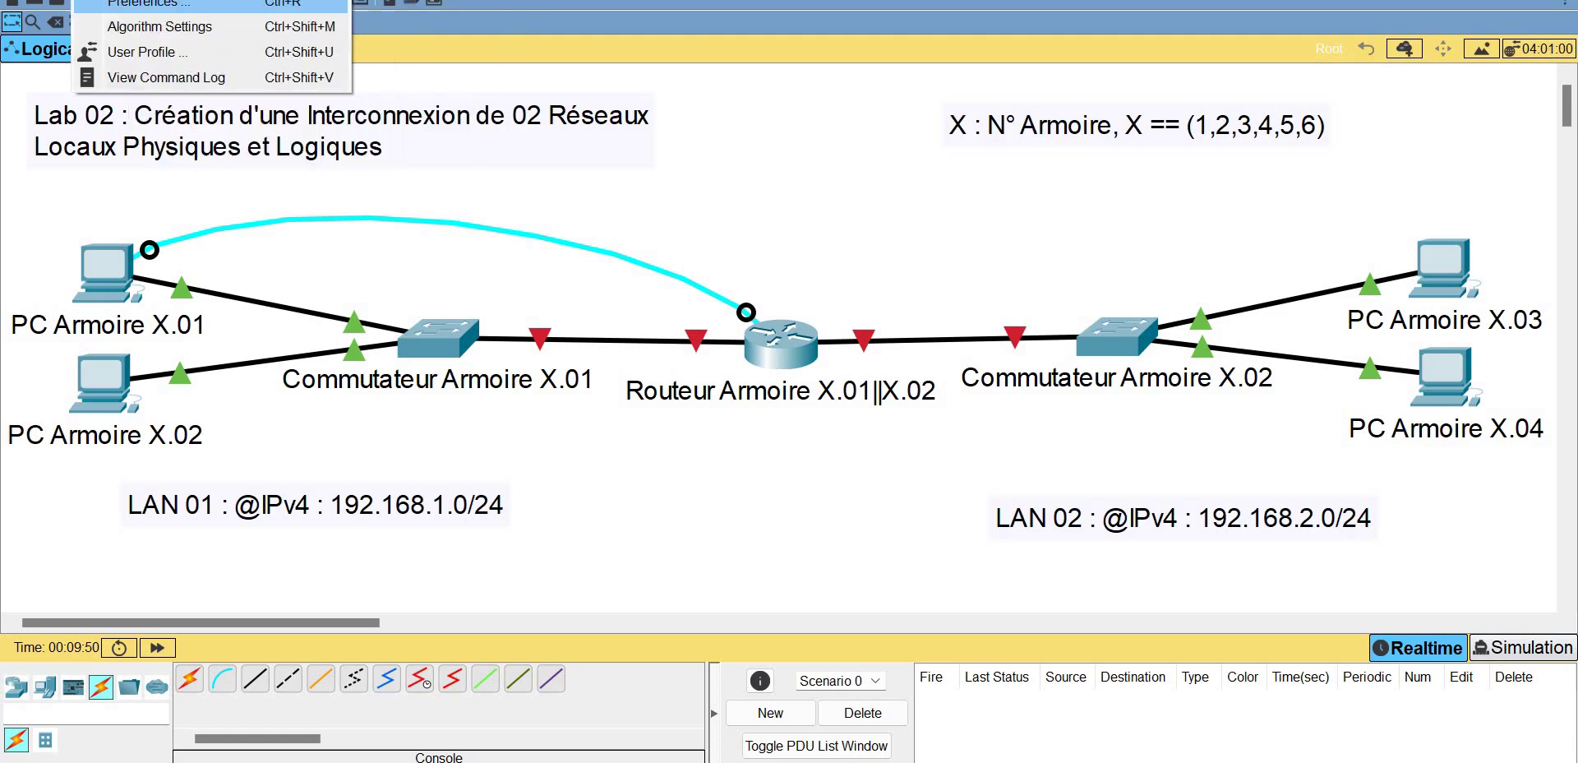
{"action": "left_click", "coordinate": [140, 2]}
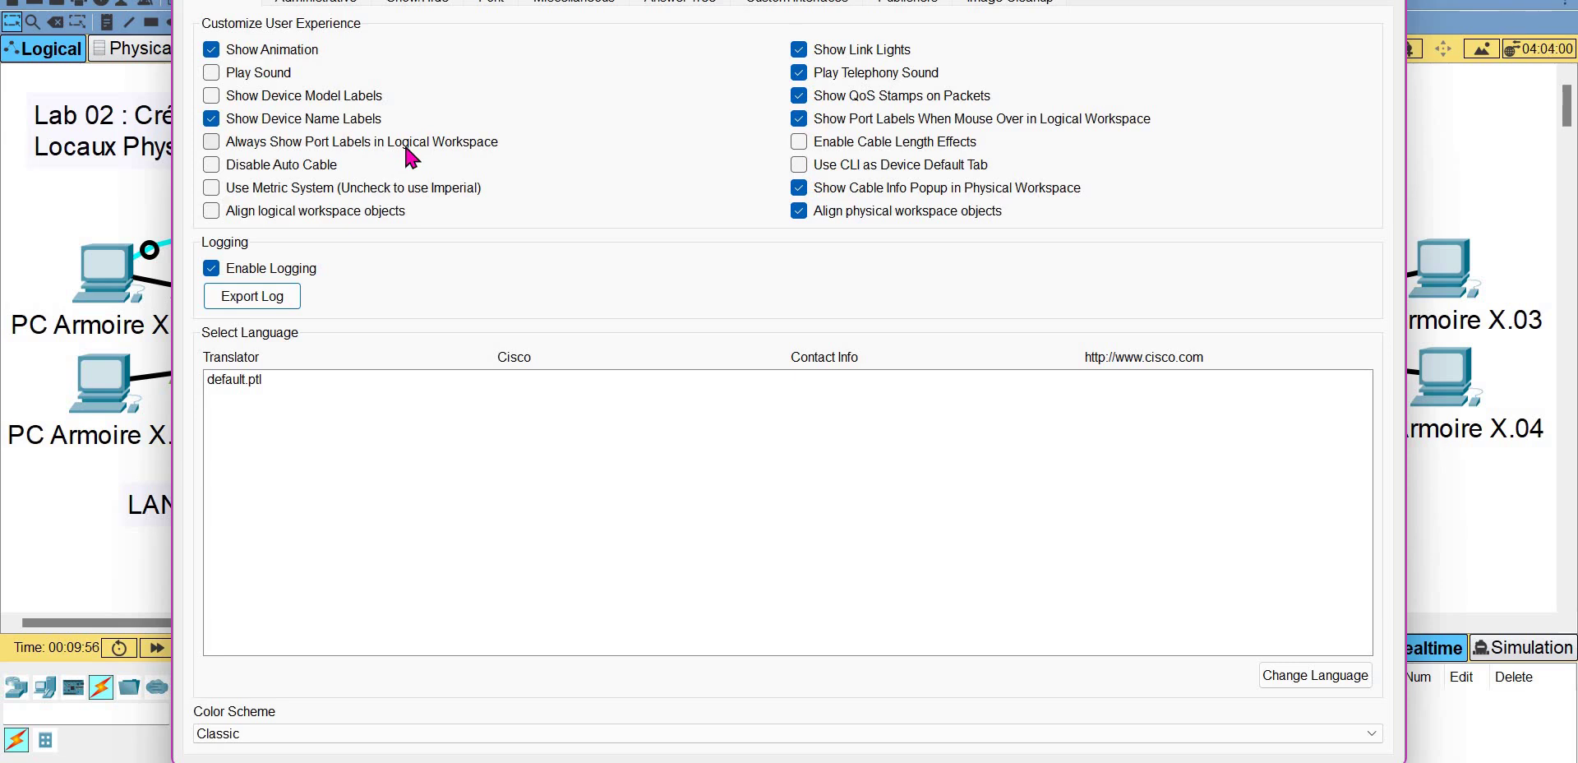
{"action": "left_click", "coordinate": [407, 148]}
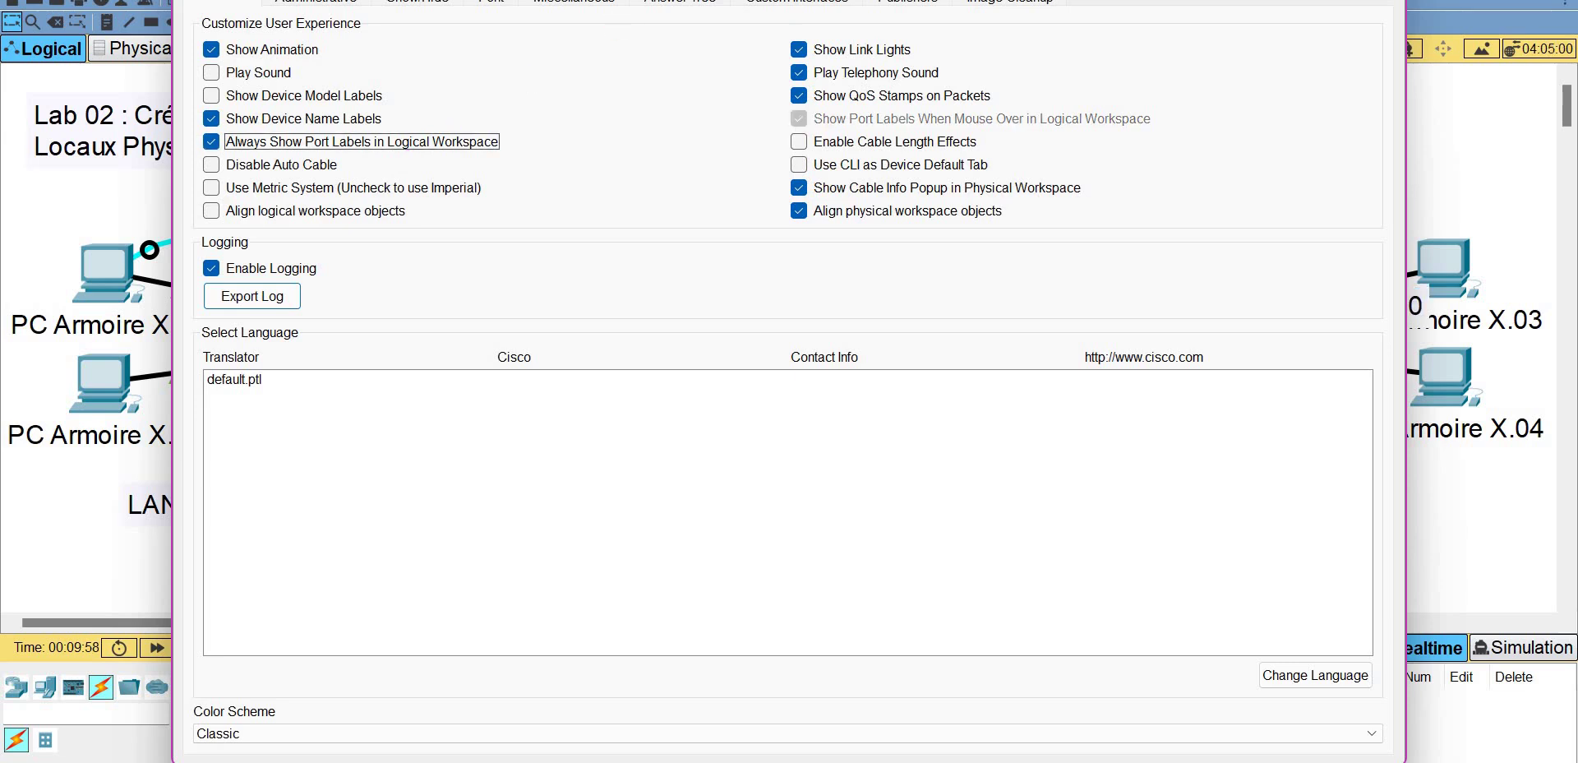
{"action": "left_click", "coordinate": [1386, 0]}
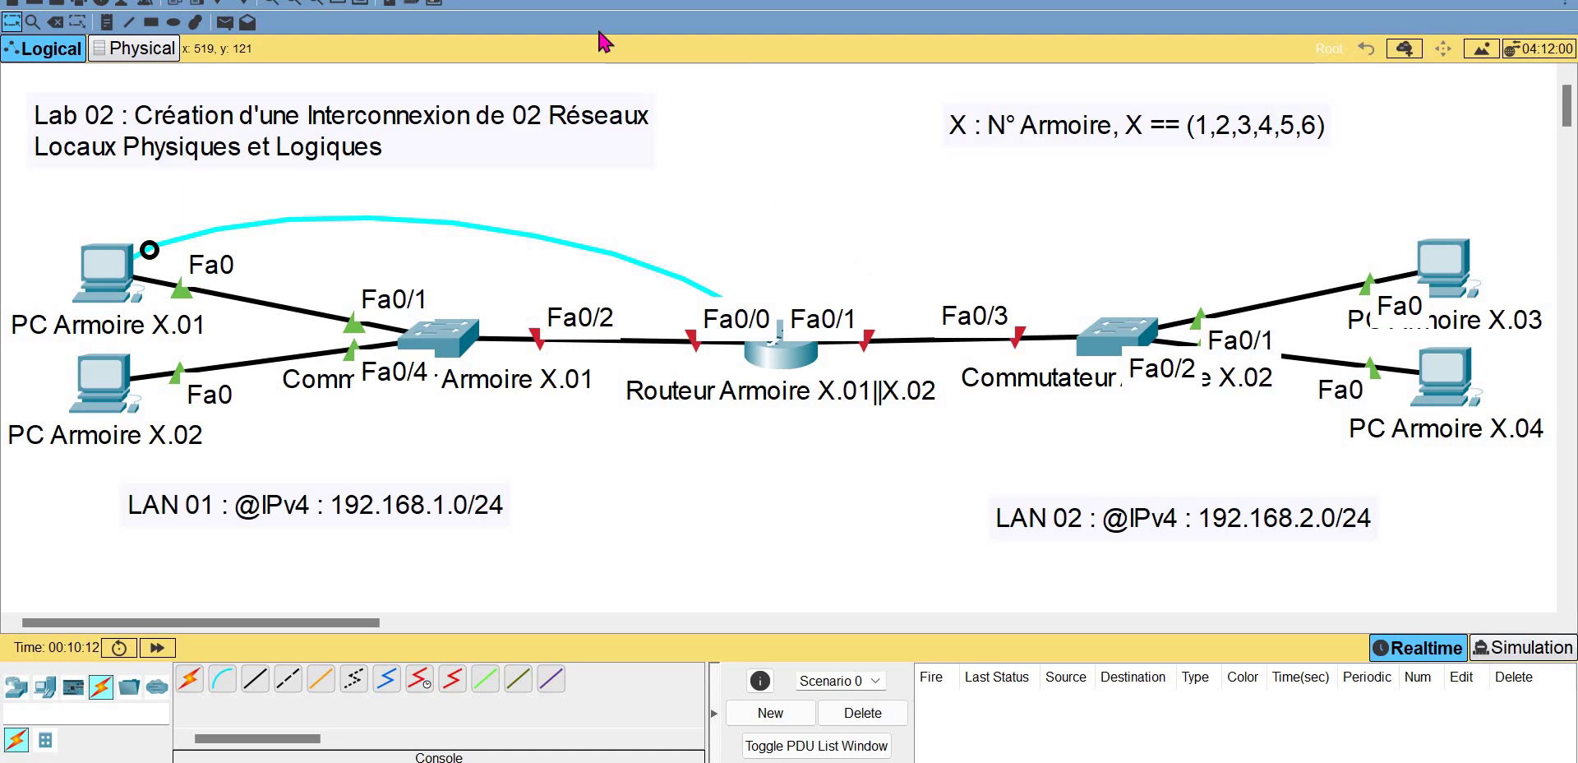
- Turn off the preference to always show port labels in the logical workspace and close the preferences
{"action": "left_click", "coordinate": [364, 0]}
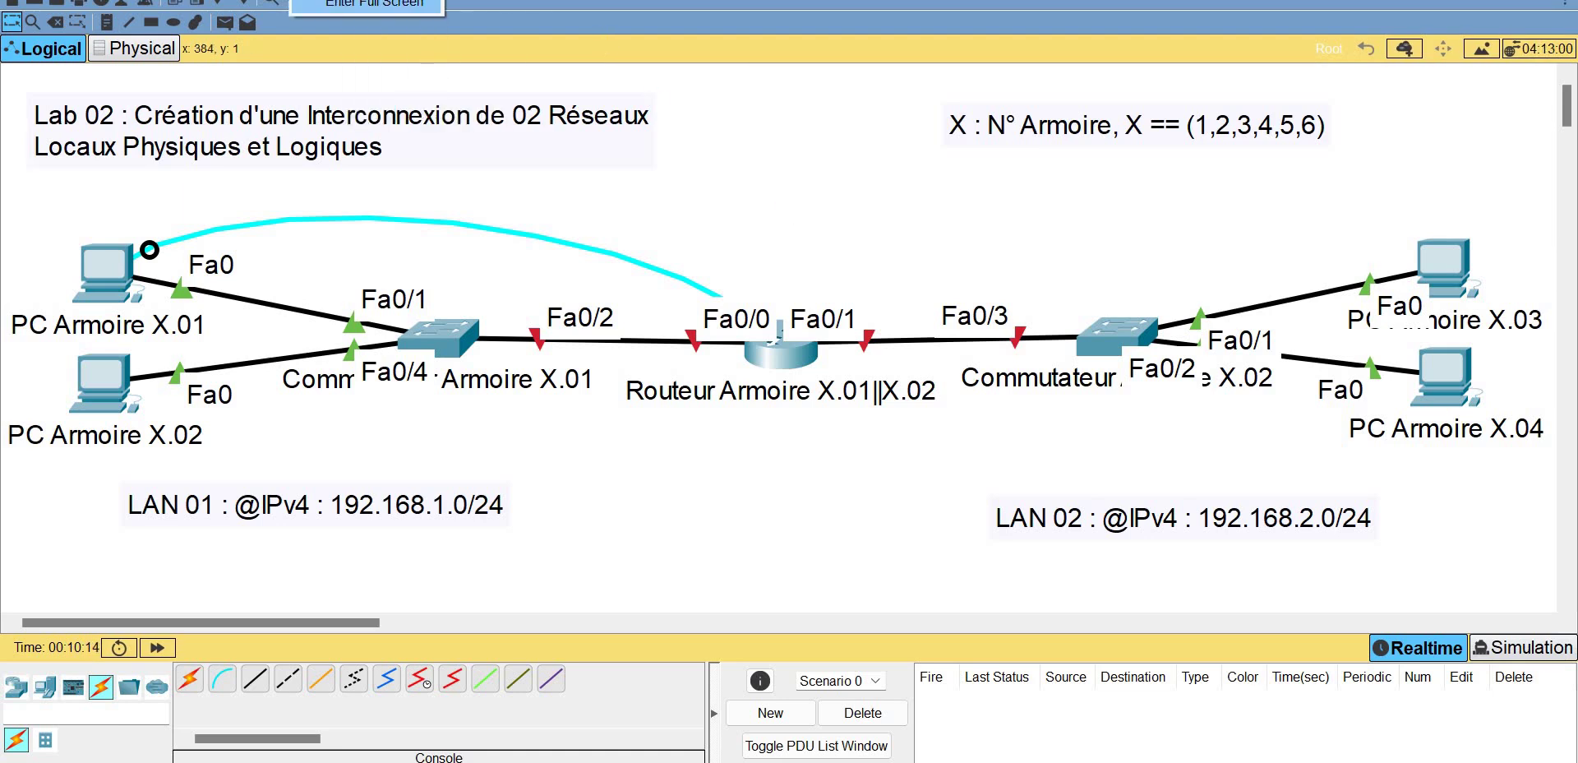
{"action": "mouse_move", "coordinate": [86, 0]}
{"action": "left_click", "coordinate": [140, 2]}
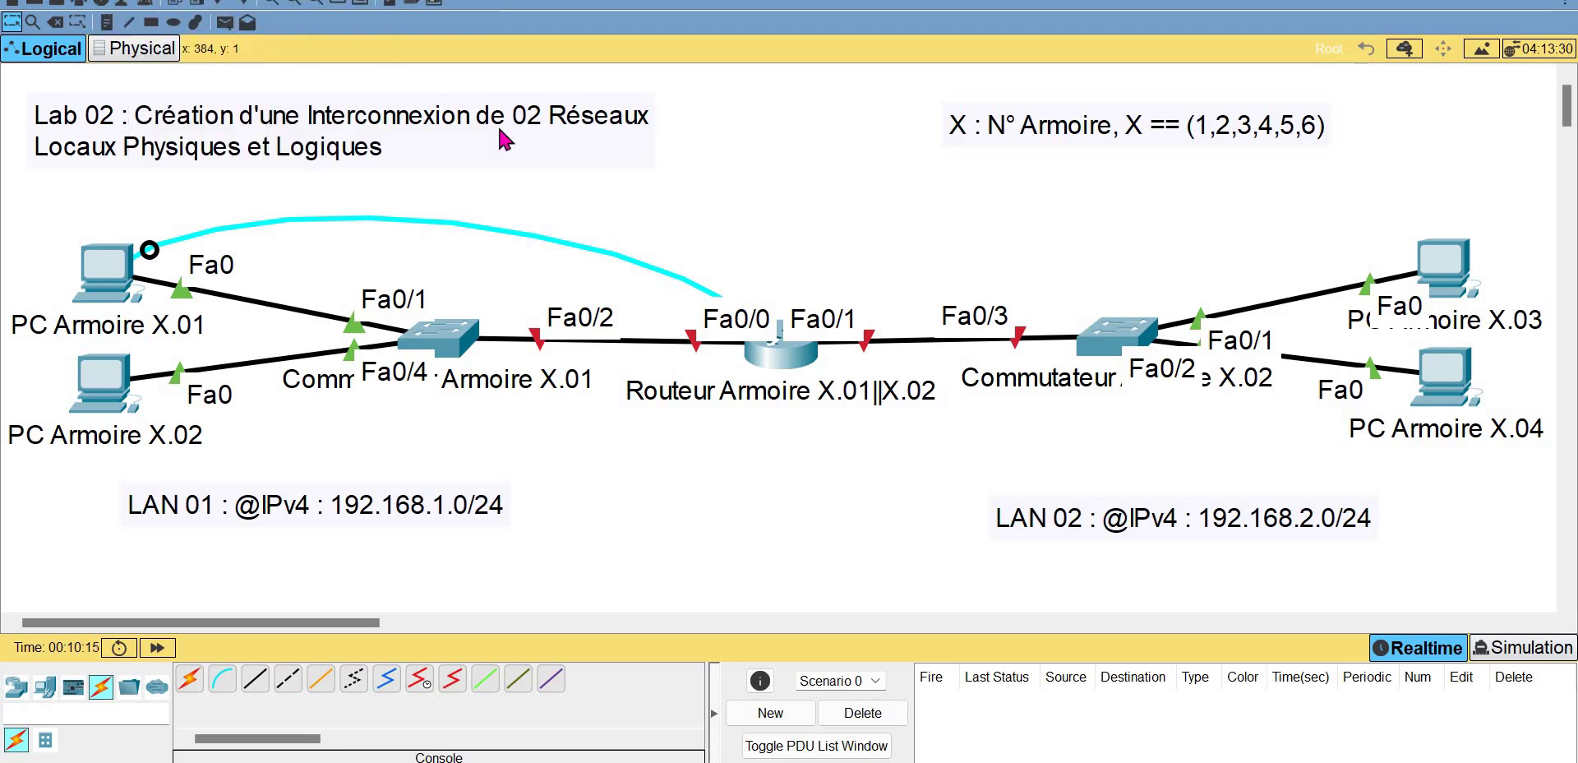
{"action": "left_click", "coordinate": [281, 147]}
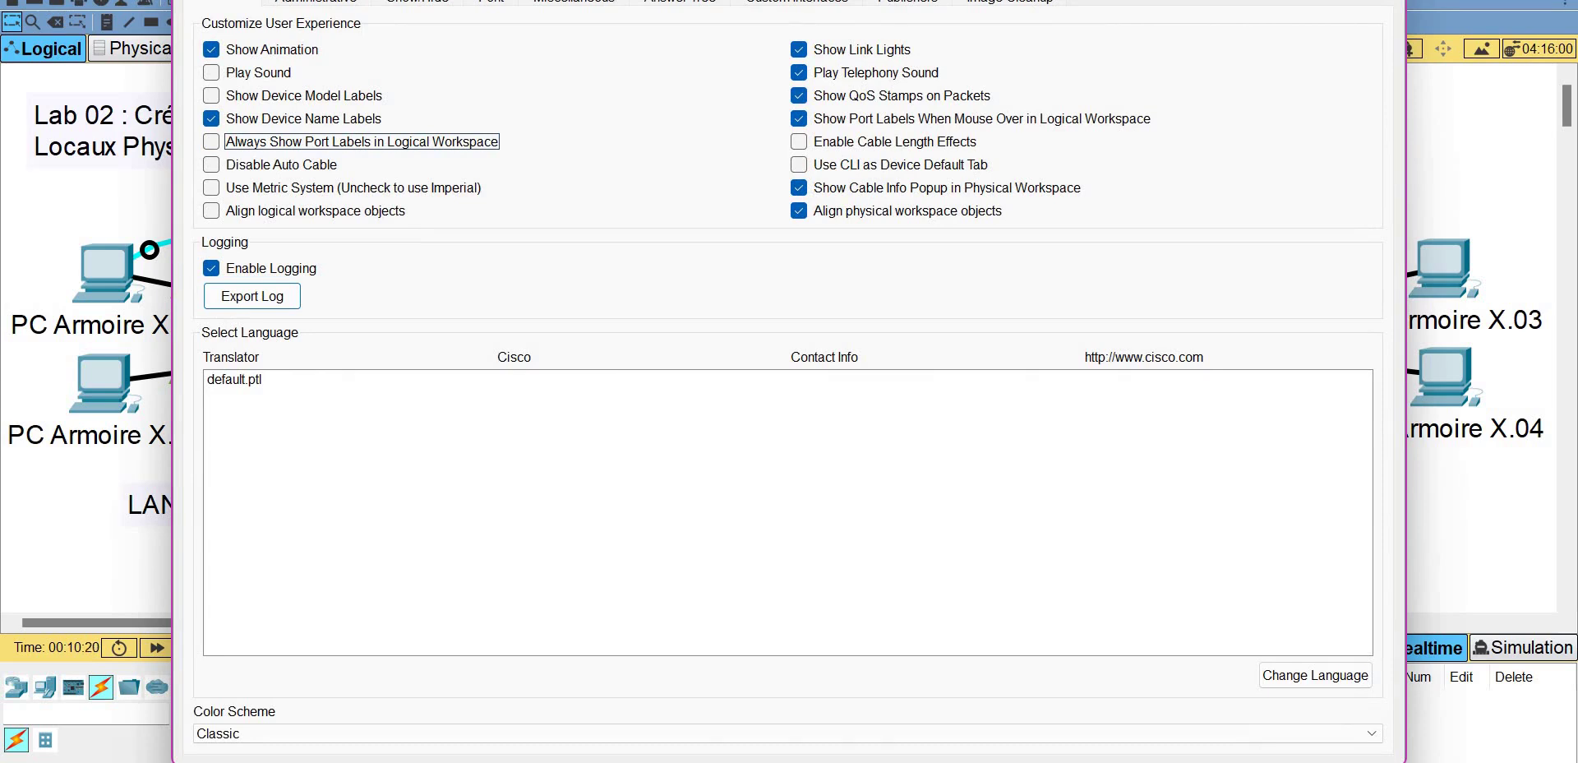
{"action": "left_click", "coordinate": [1384, 0]}
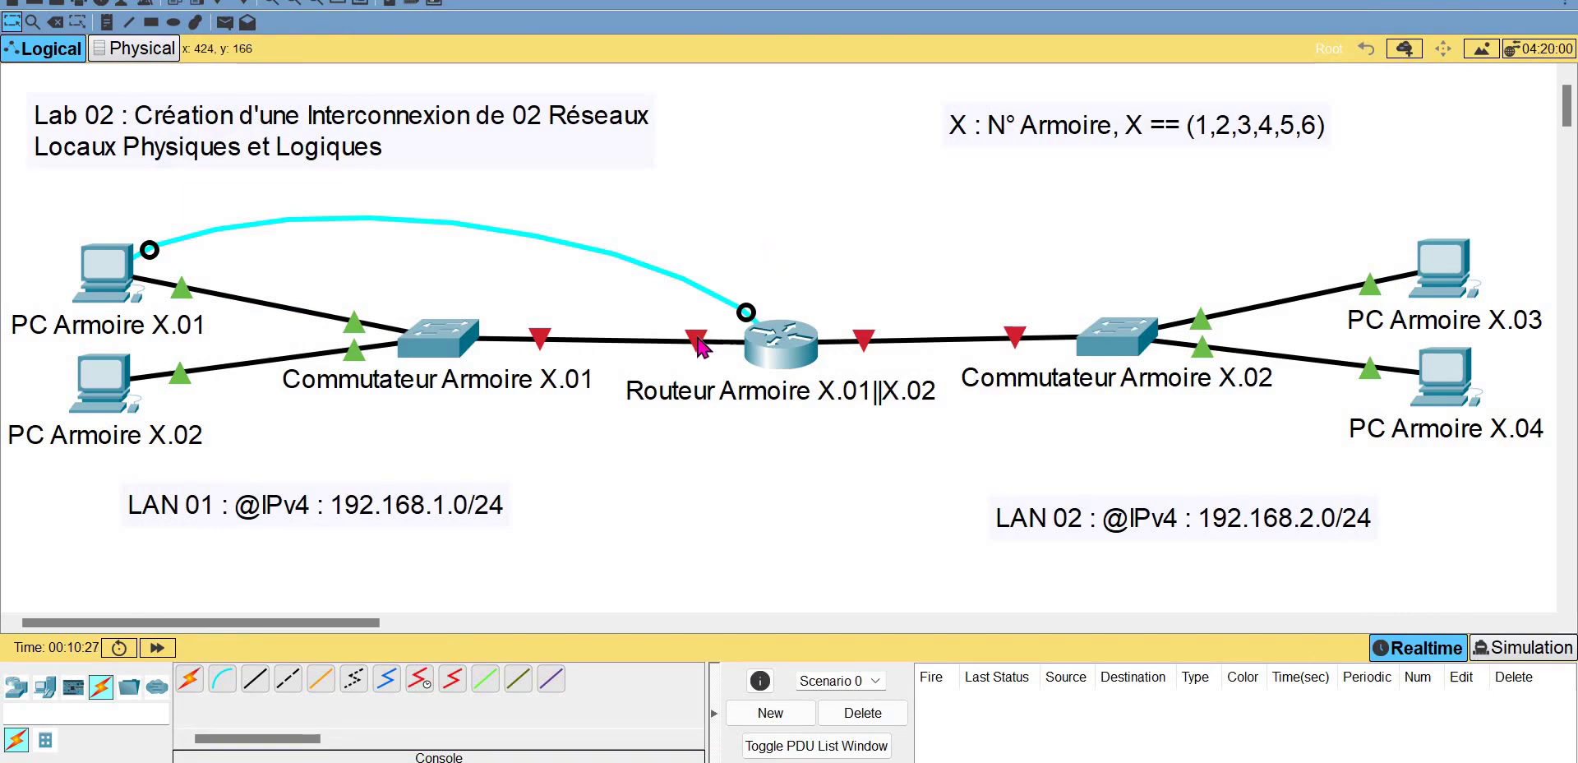
- Turn on the preference to show port labels on mouse-over in the logical workspace, and check the ports on the router's links
{"action": "left_click", "coordinate": [362, 0]}
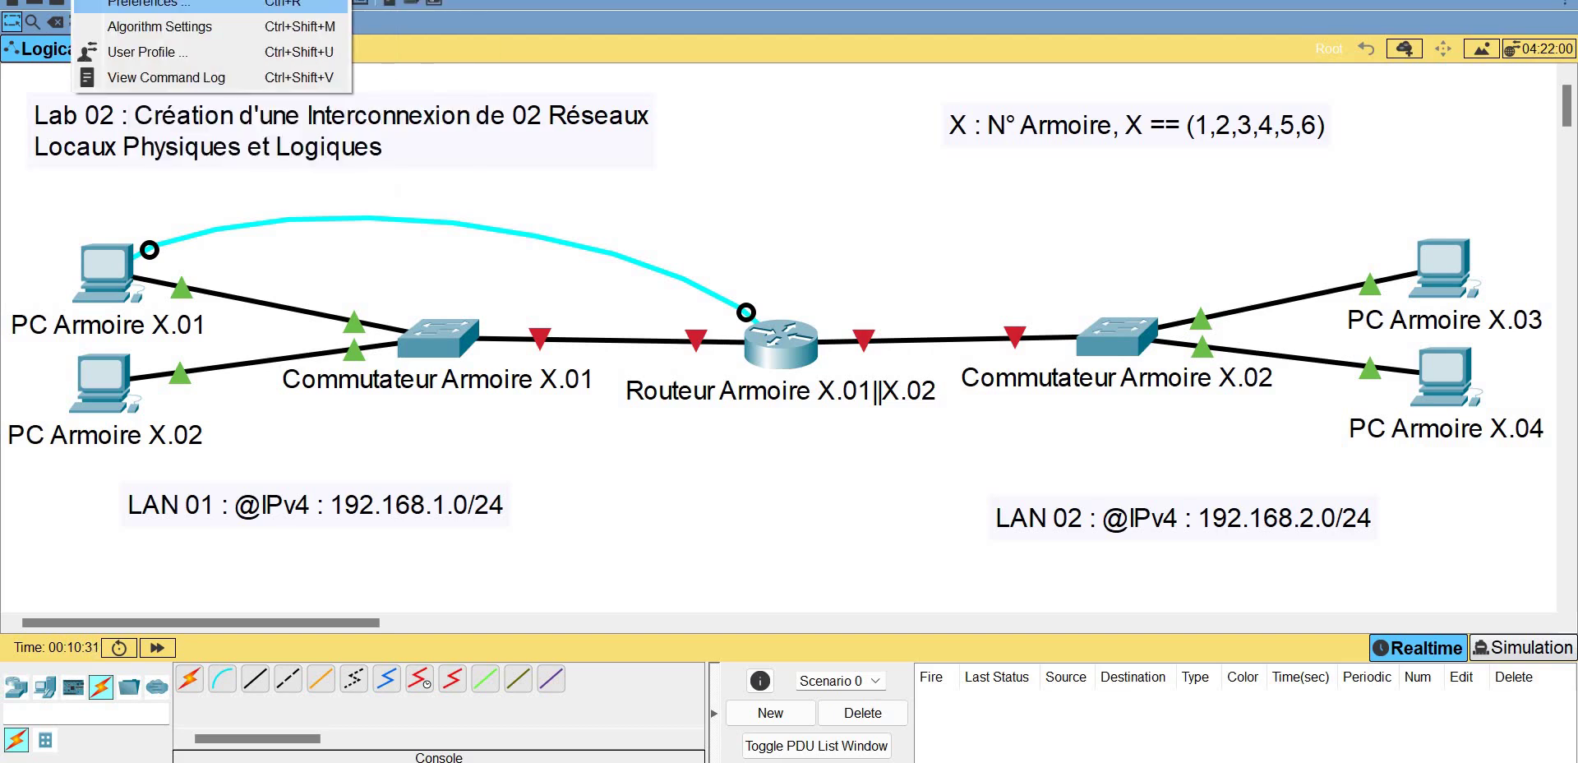
{"action": "left_click", "coordinate": [148, 2]}
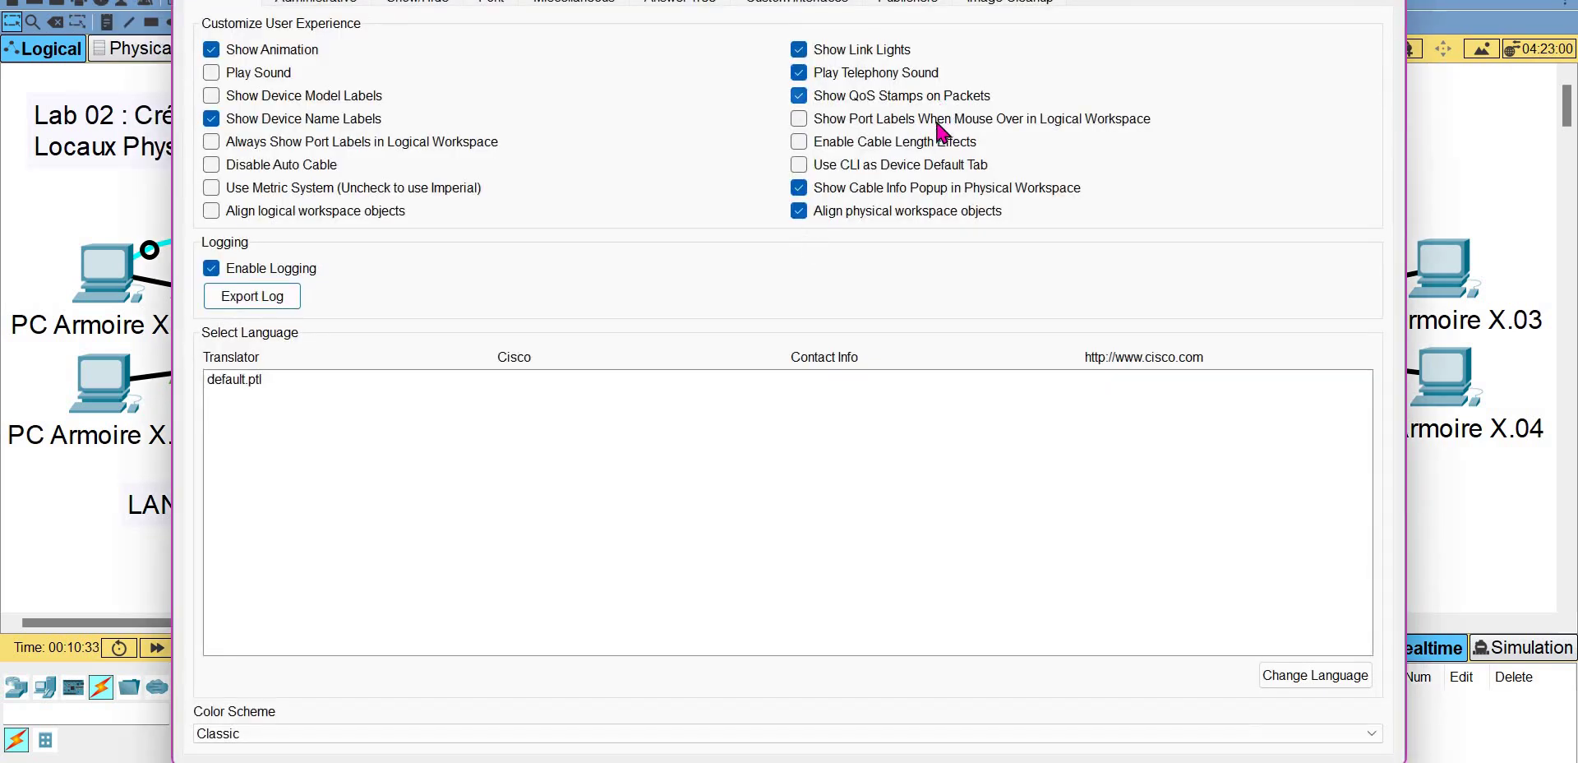
{"action": "left_click", "coordinate": [934, 124]}
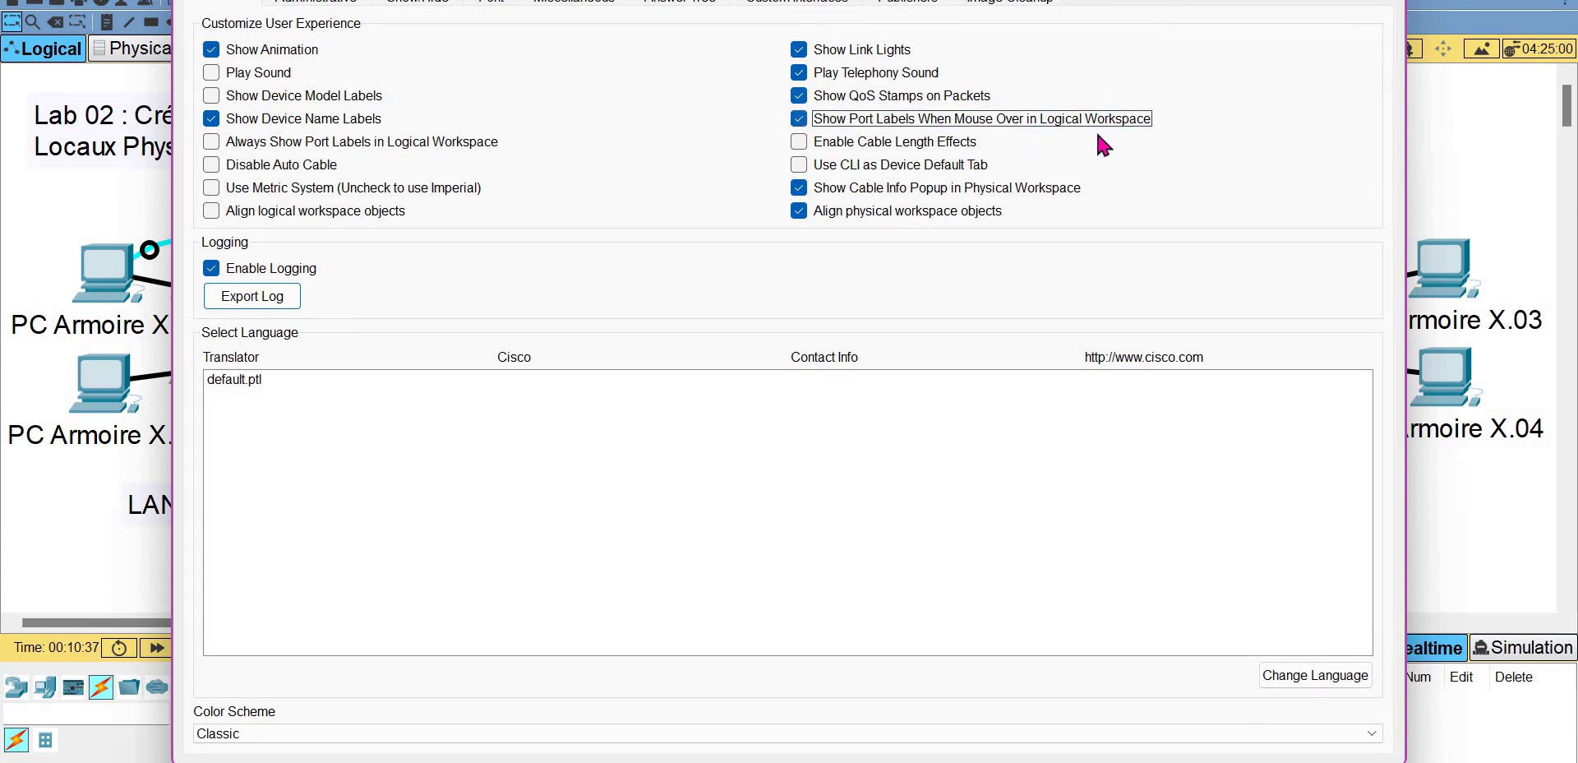
{"action": "left_click", "coordinate": [1386, 0]}
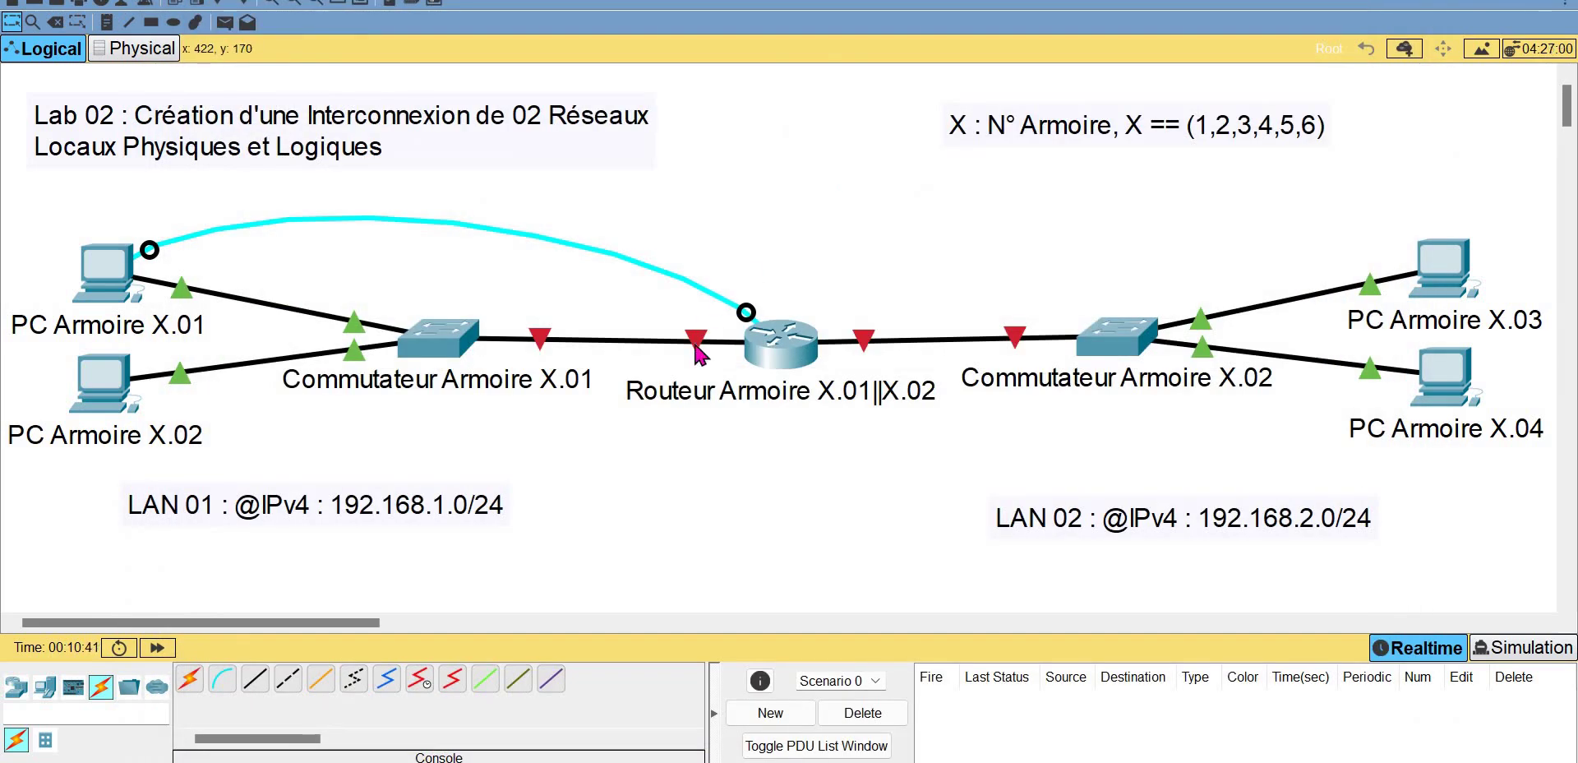
{"action": "mouse_move", "coordinate": [695, 350]}
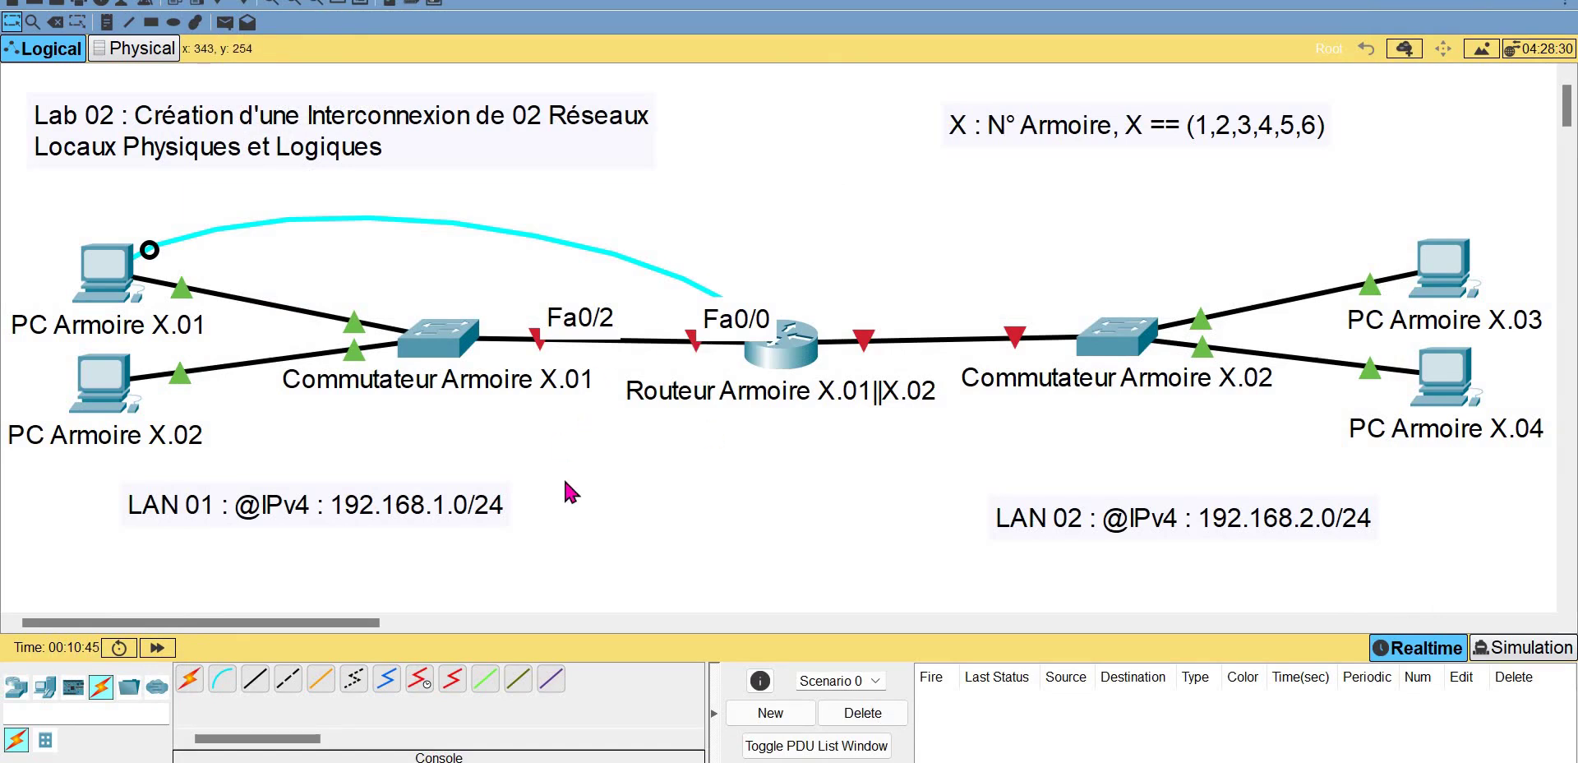
{"action": "left_click", "coordinate": [748, 324]}
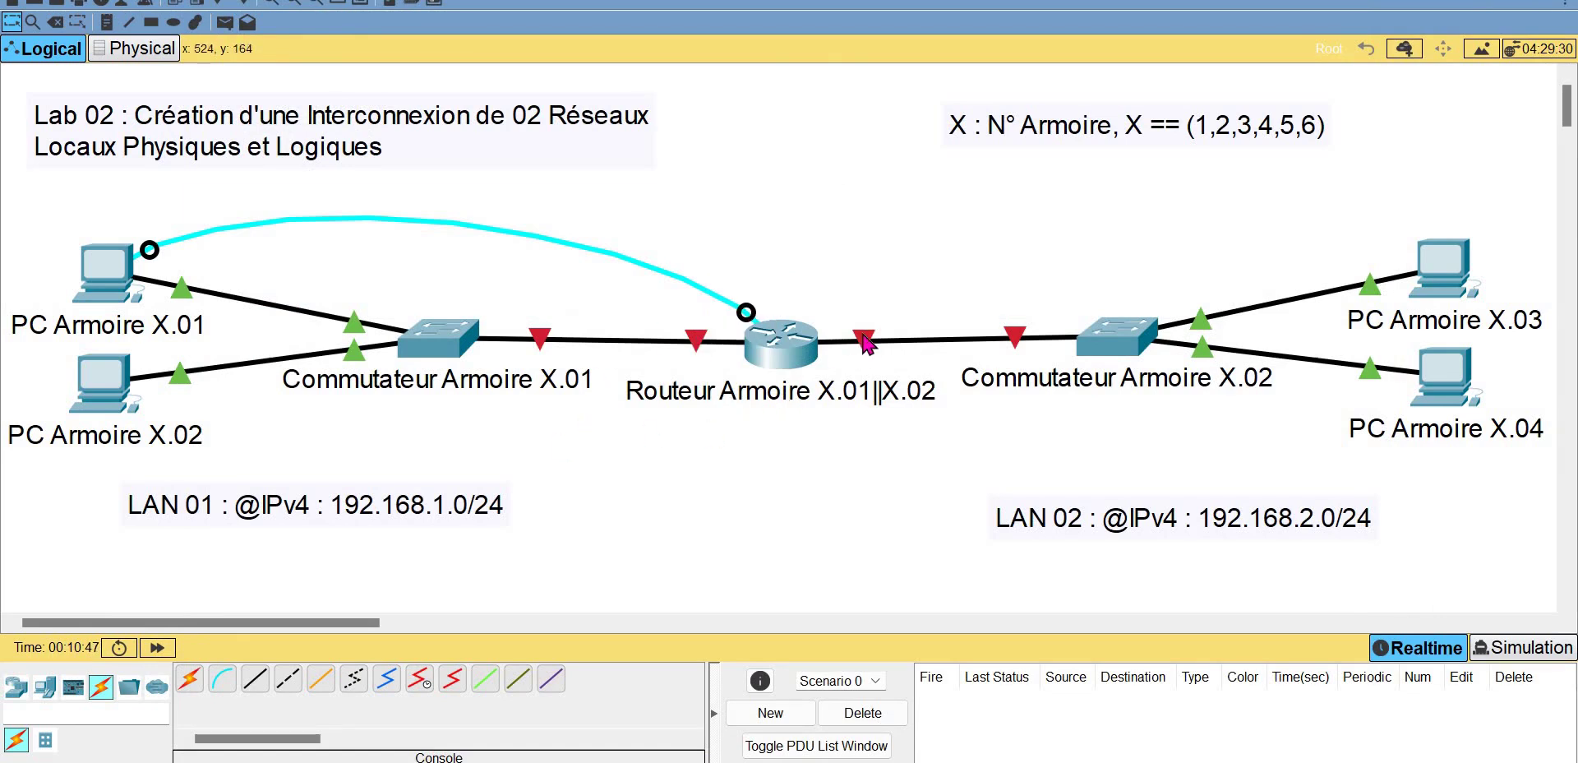
{"action": "mouse_move", "coordinate": [866, 343]}
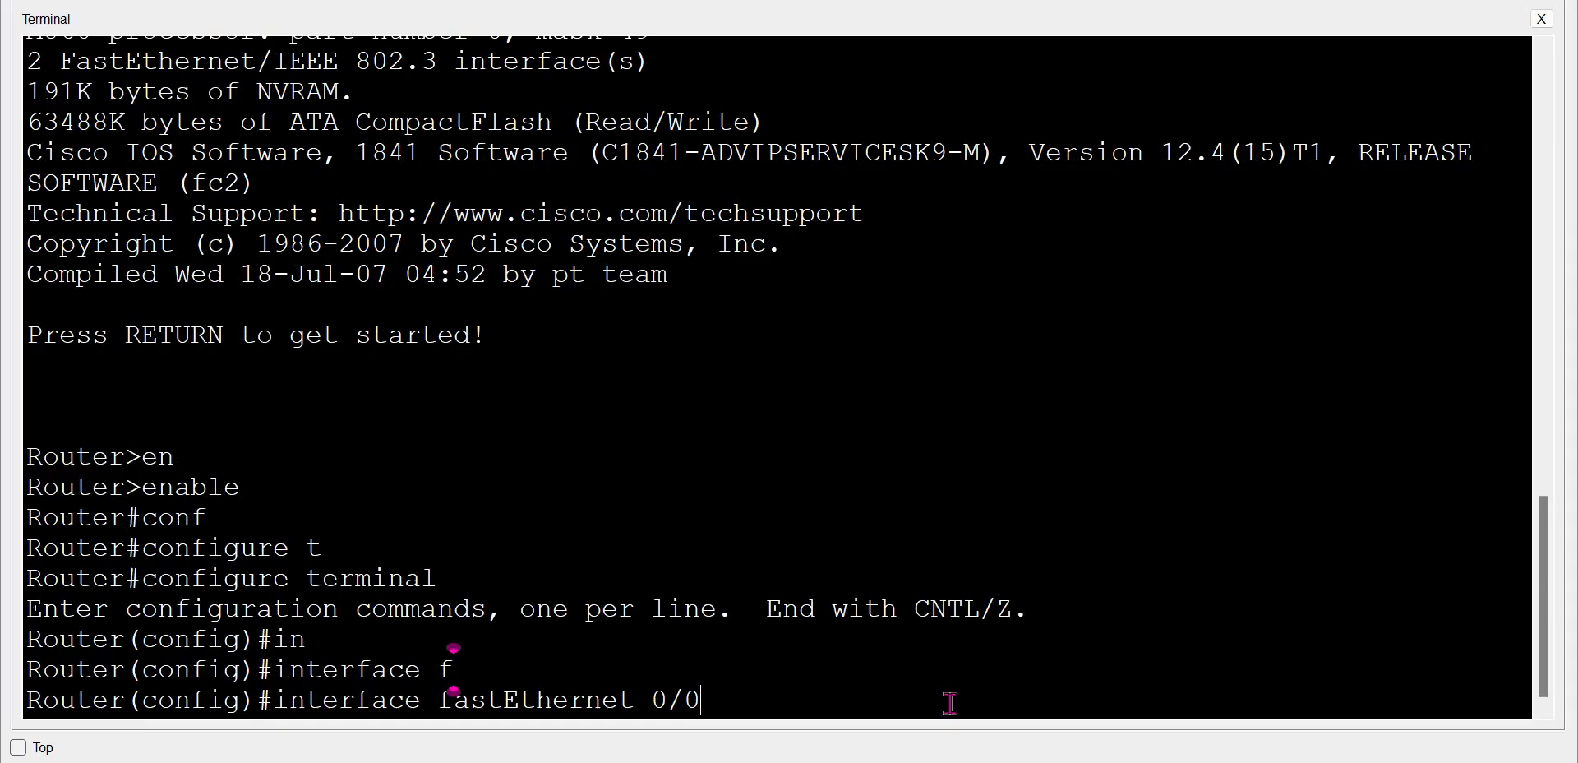
- Enter the fastEthernet 0/0 interface configuration and assign it IP address 192.168.1.10 with mask 255.255.255.0
{"action": "key", "text": "Return"}
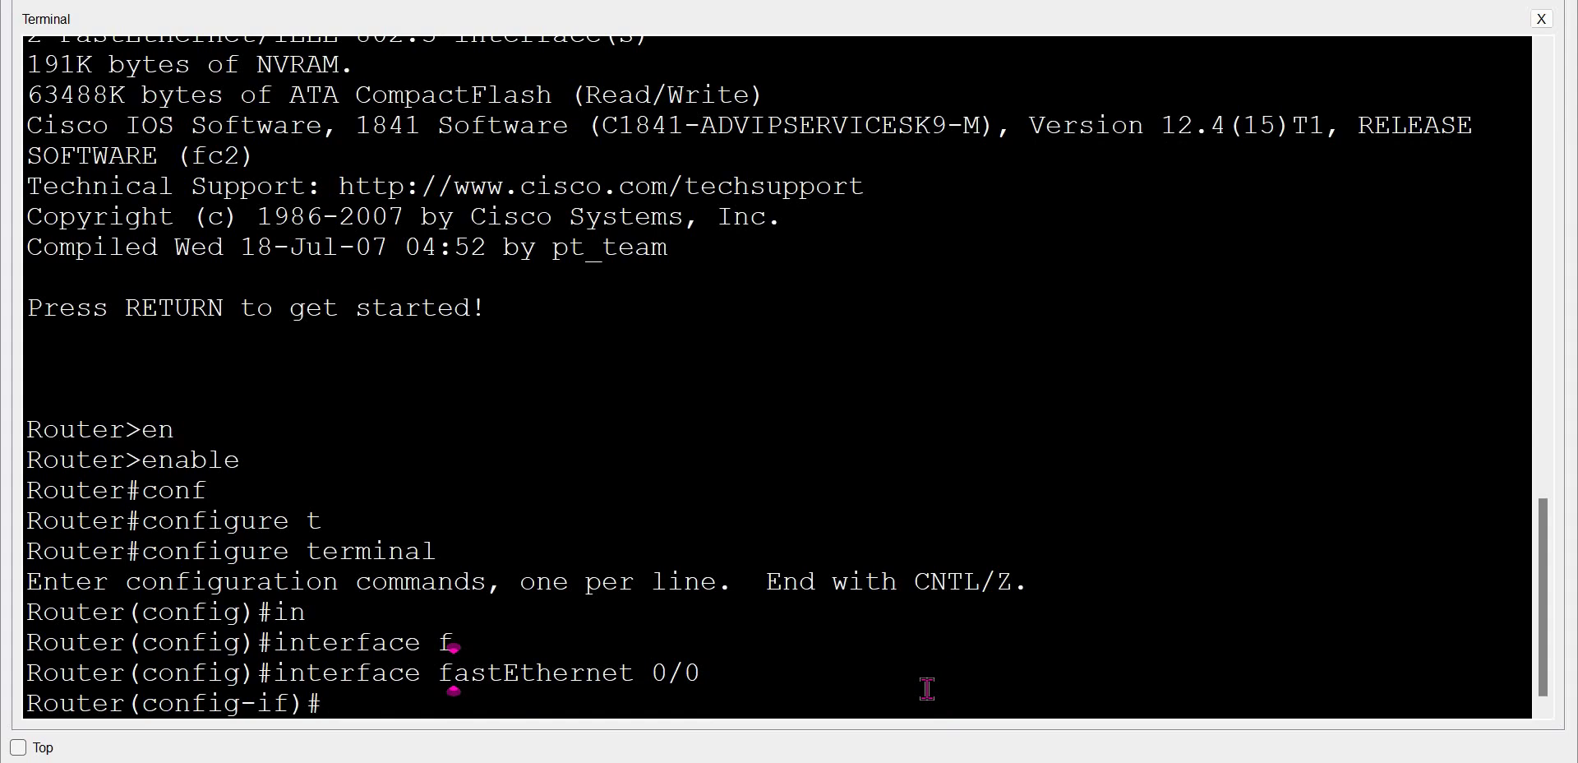
{"action": "type", "text": "ip add"}
{"action": "key", "text": "Tab"}
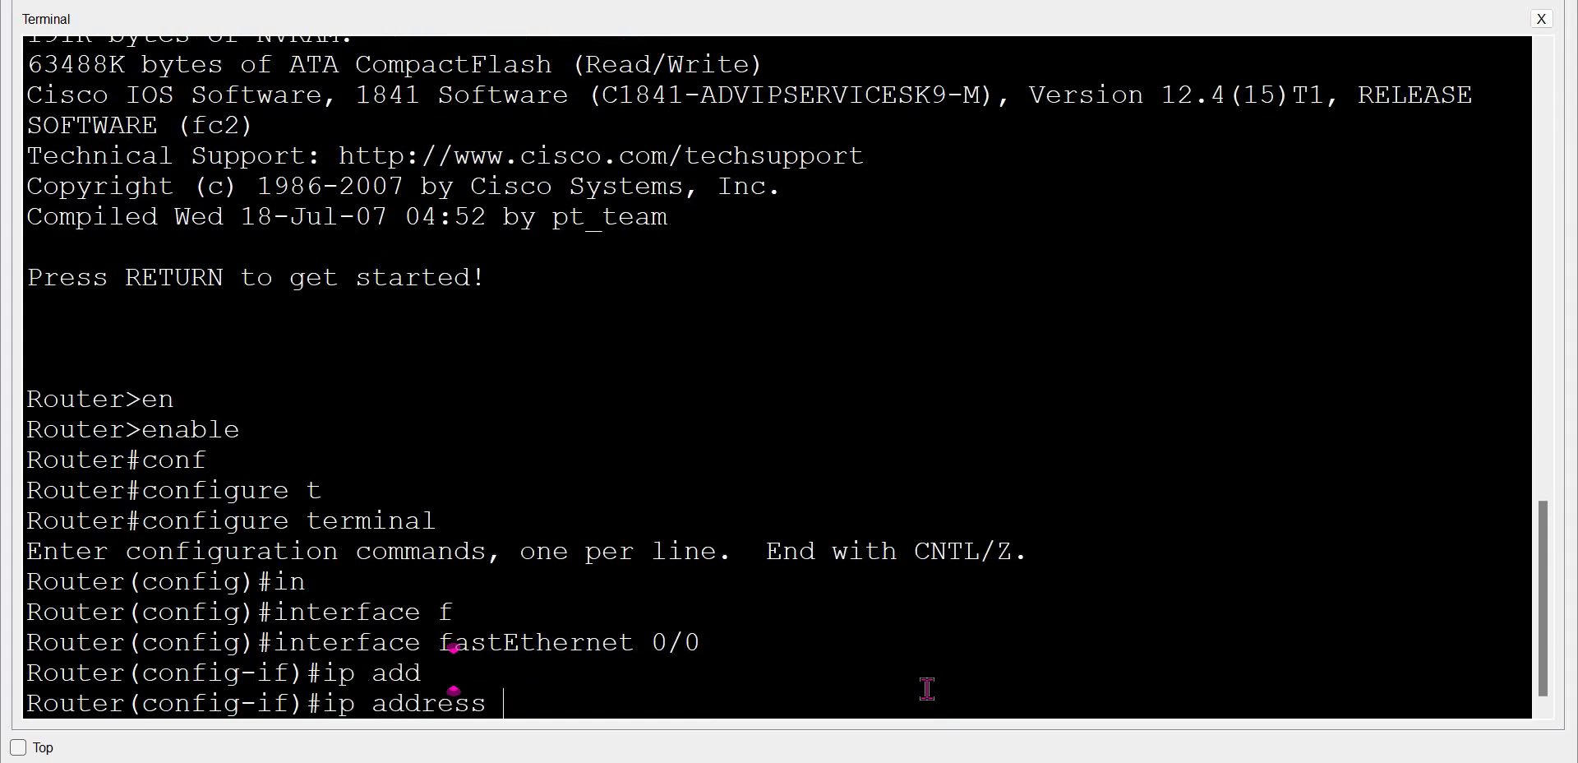
{"action": "type", "text": "192.168.1.10 255.255.255.0"}
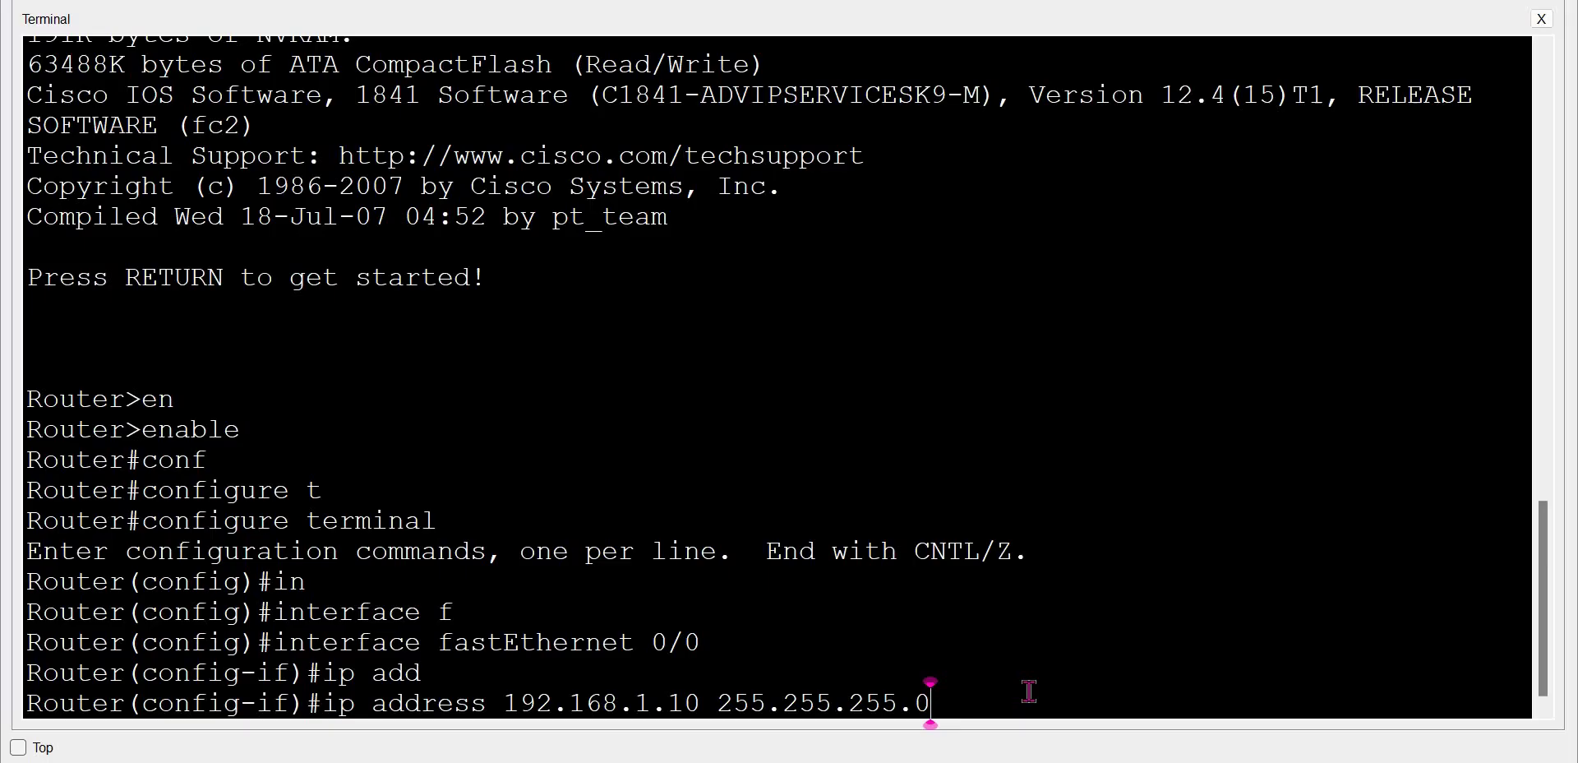
{"action": "key", "text": "Return"}
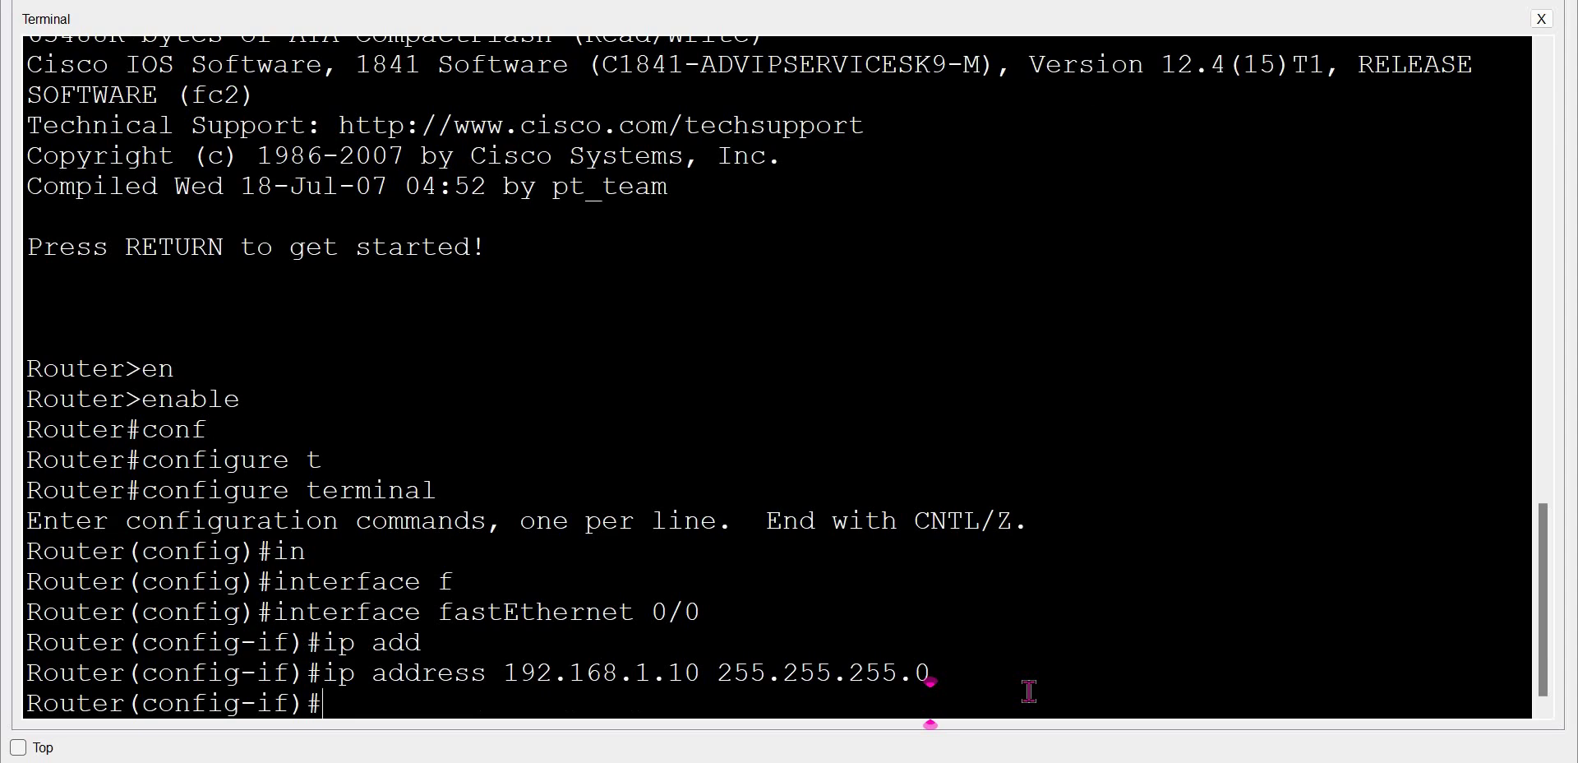
- Enable the fastEthernet 0/0 interface with no shutdown and exit to global configuration mode
{"action": "type", "text": "no shu"}
{"action": "key", "text": "Tab"}
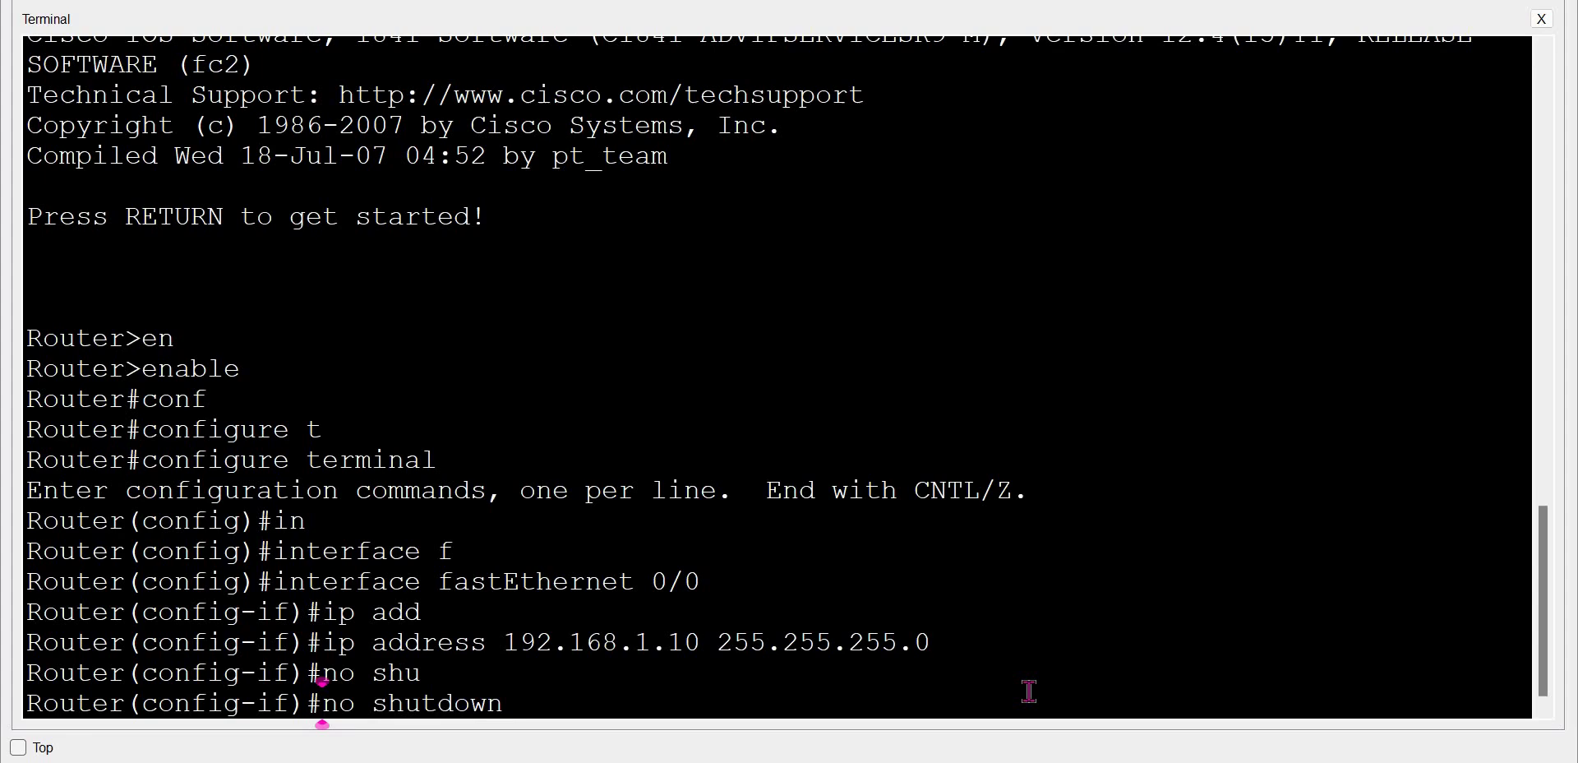
{"action": "key", "text": "Return"}
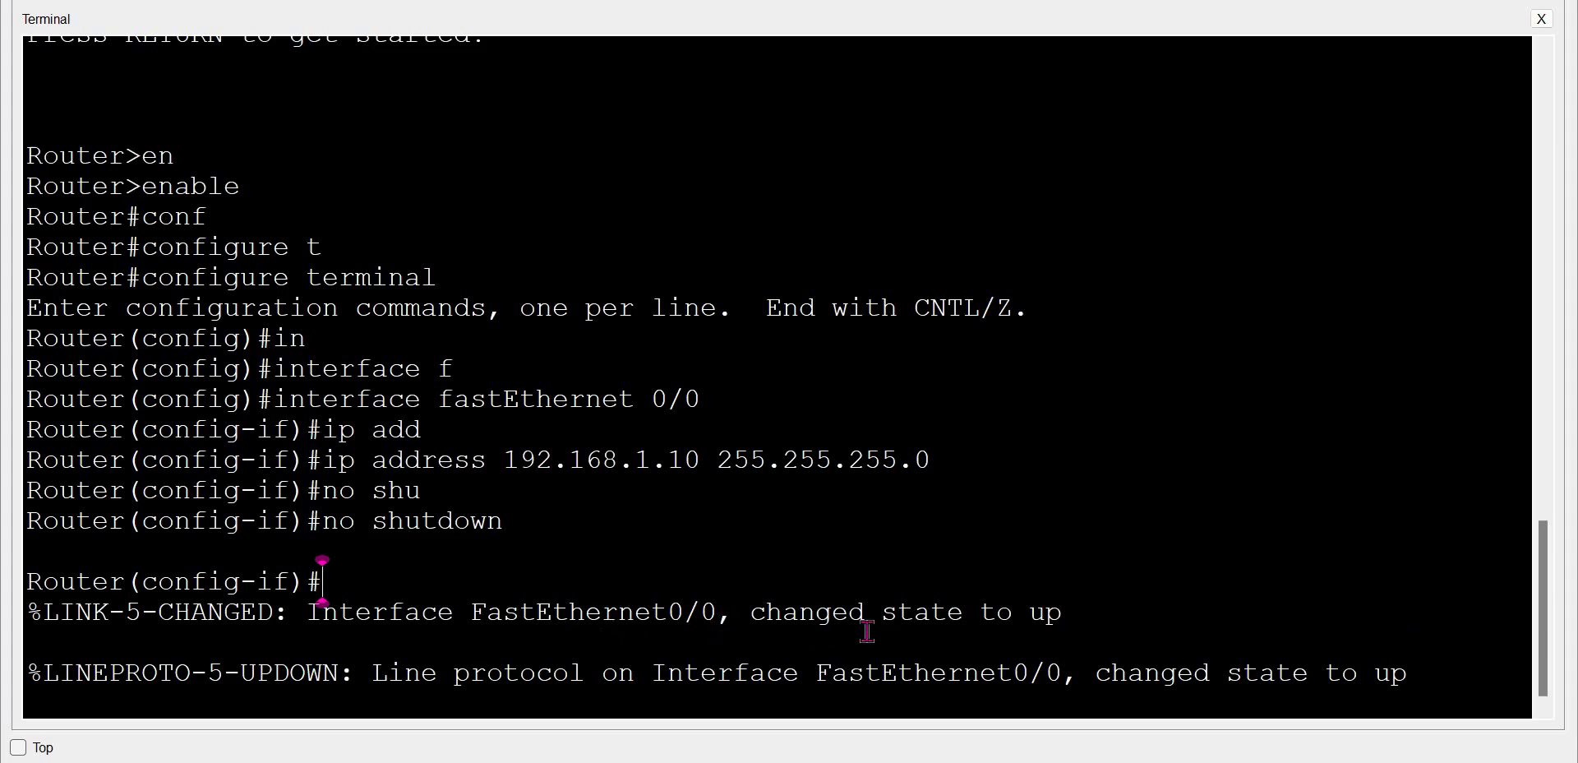
{"action": "key", "text": "Return"}
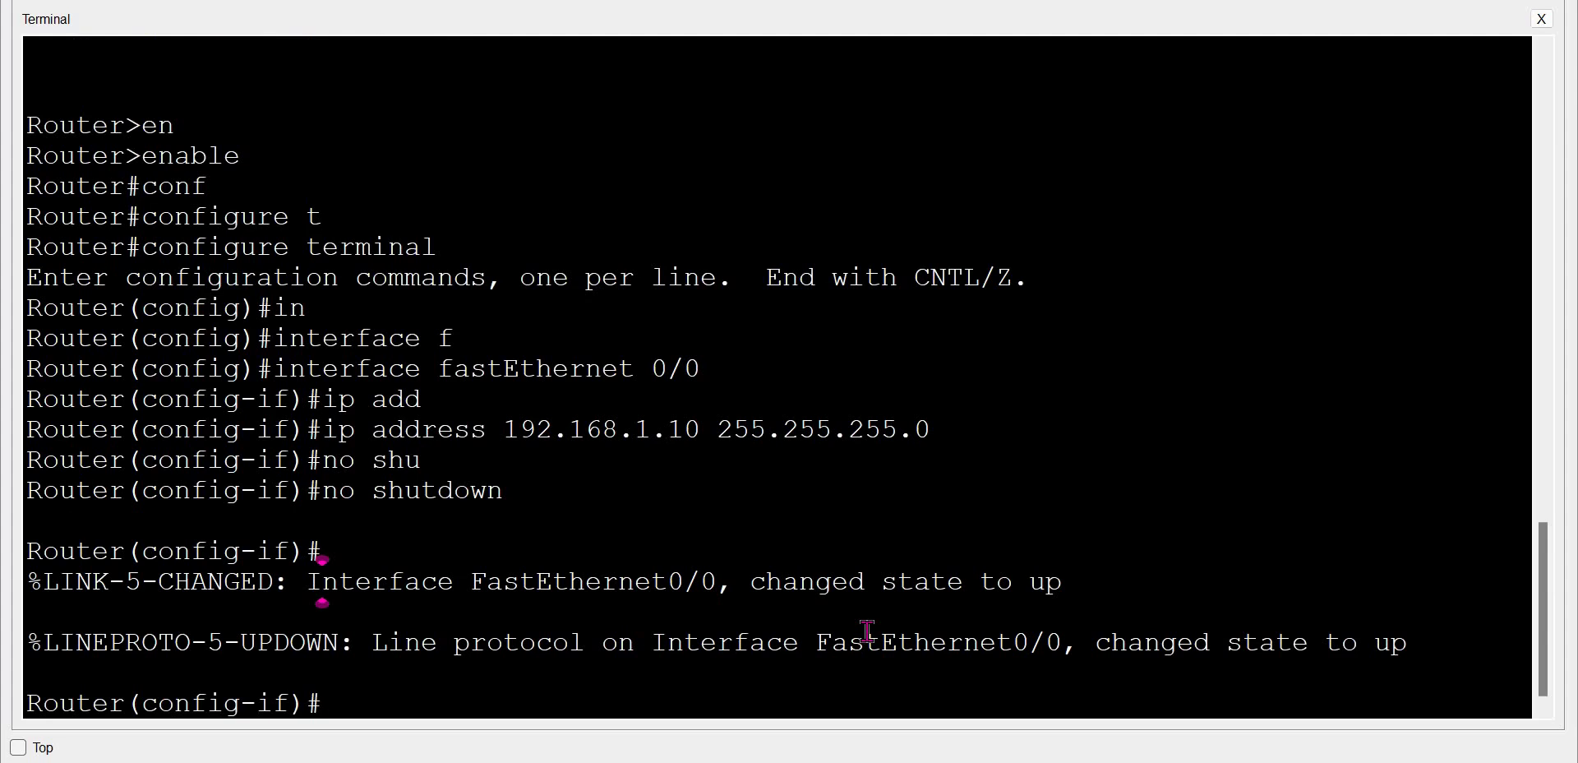
{"action": "type", "text": "exit"}
{"action": "key", "text": "Return"}
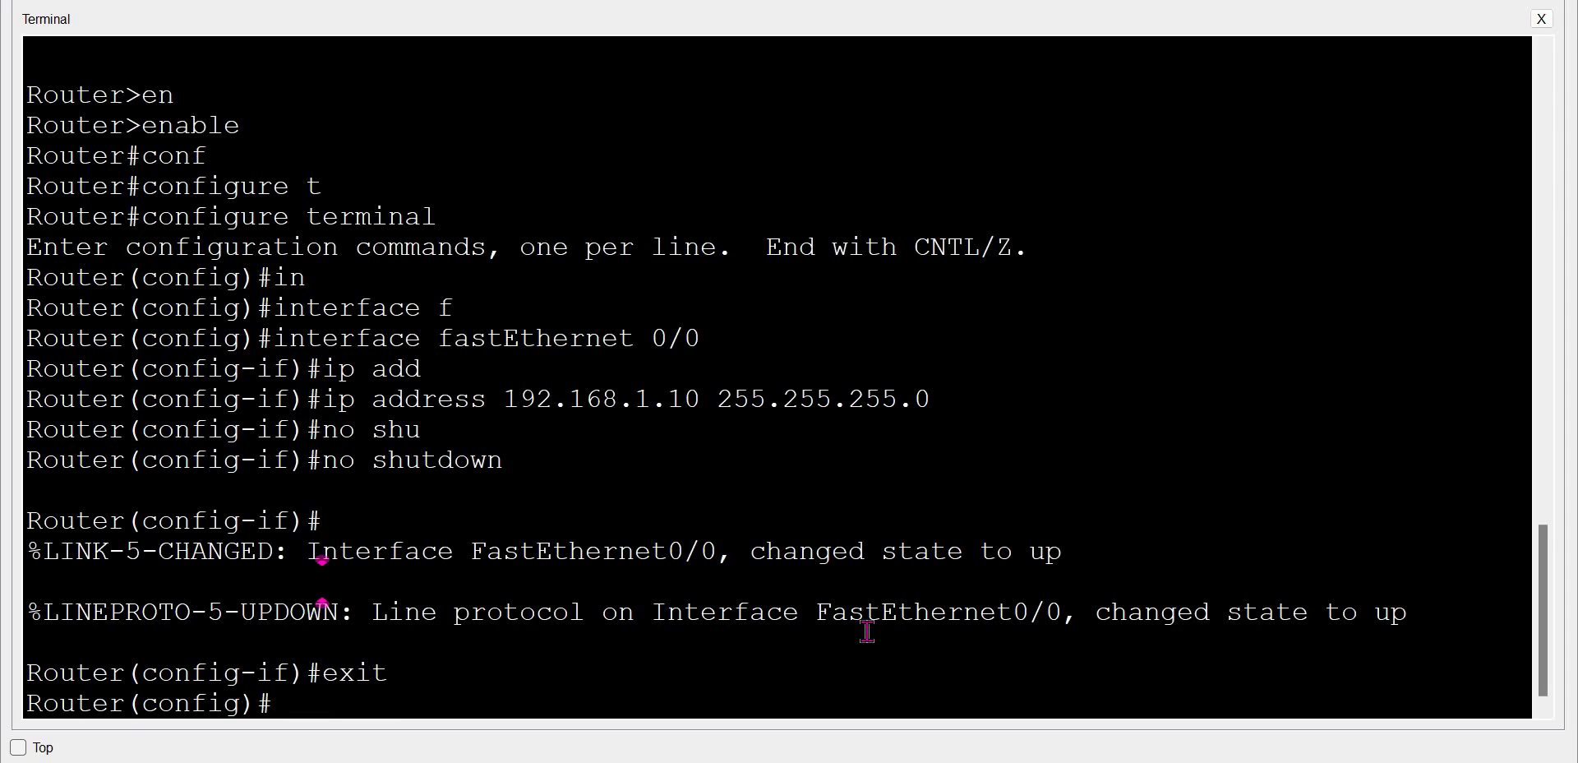
- Enter the router's interface configuration mode for fastEthernet 0/1
{"action": "type", "text": "in"}
{"action": "key", "text": "Tab"}
{"action": "type", "text": "f"}
{"action": "key", "text": "Tab"}
{"action": "type", "text": "0/"}
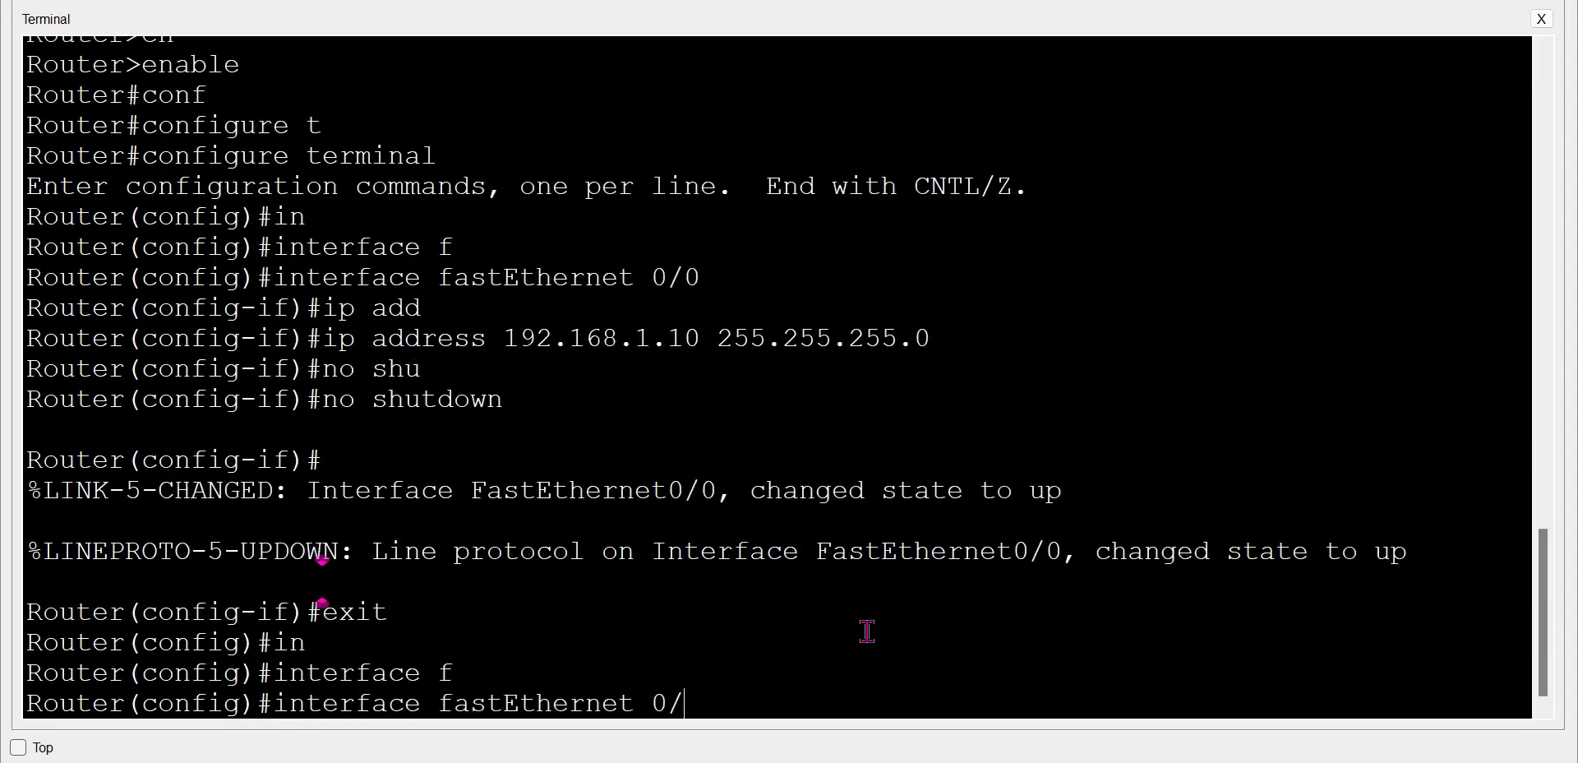
{"action": "type", "text": "1"}
{"action": "key", "text": "Return"}
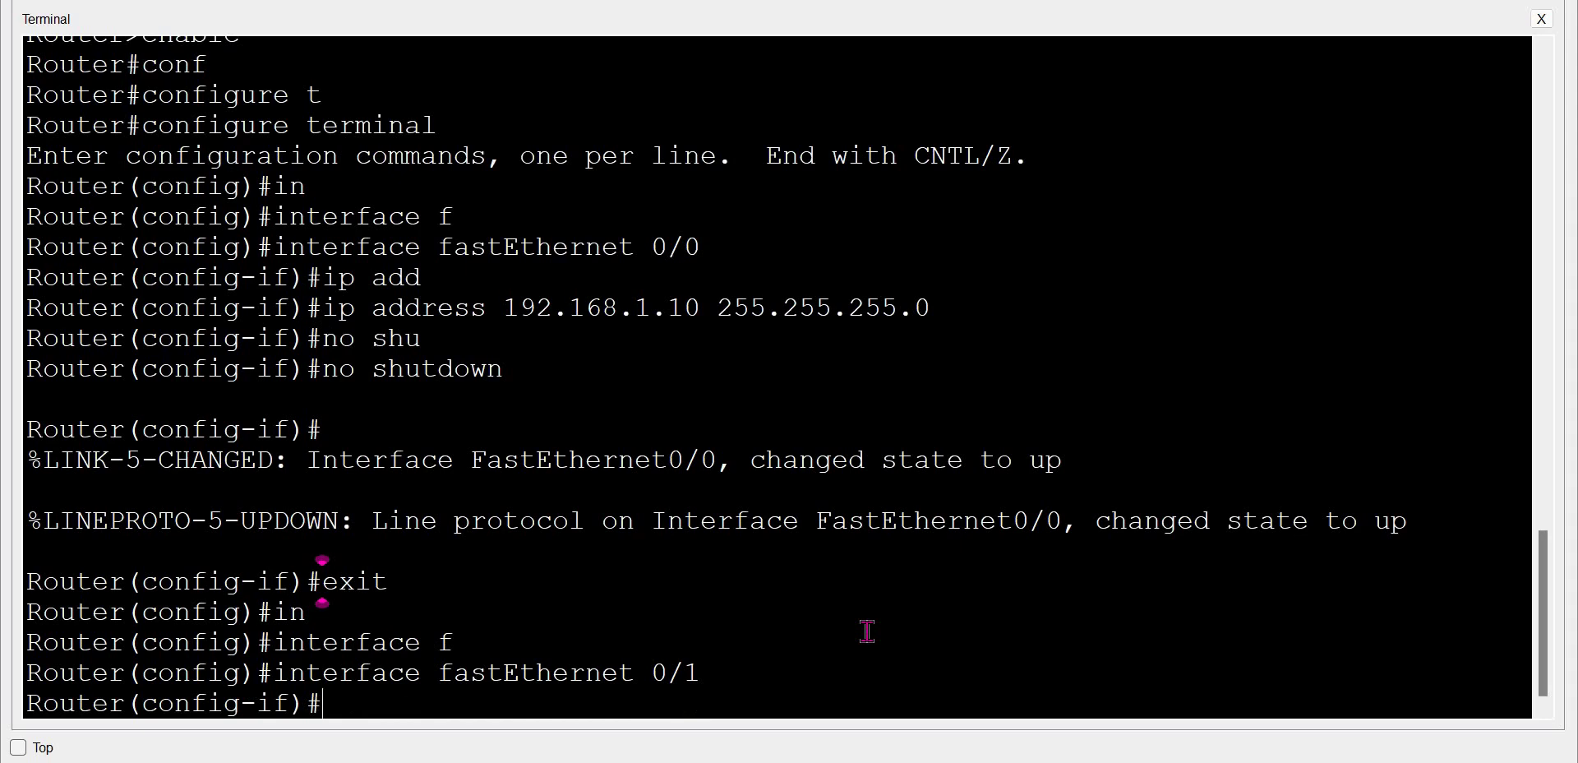
- Assign IP address 192.168.2.10 with mask 255.255.255.0 to the fastEthernet 0/1 interface
{"action": "type", "text": "i"}
{"action": "type", "text": "p add"}
{"action": "key", "text": "Tab"}
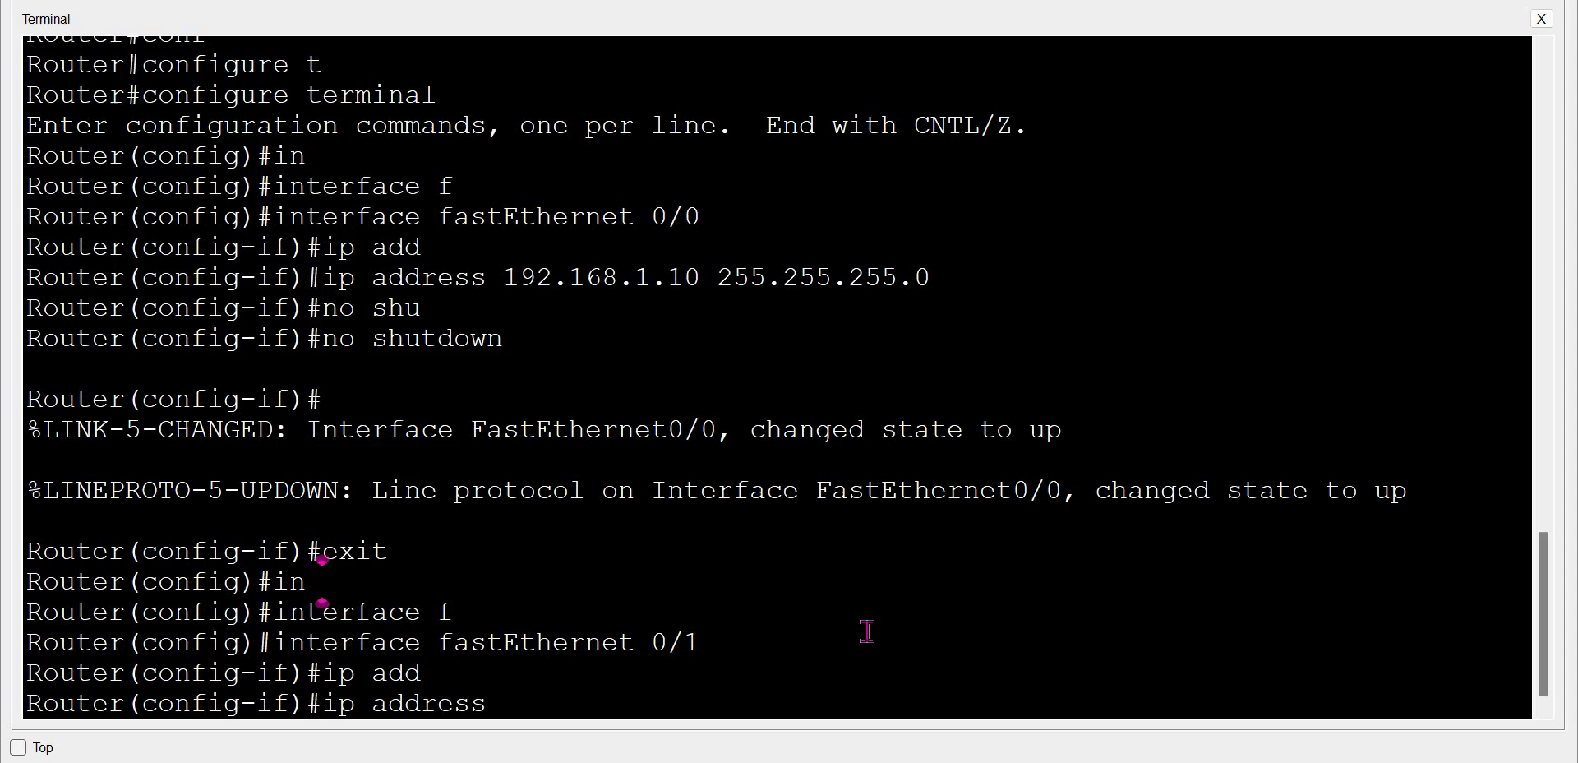
{"action": "type", "text": "192.168.2.10 255.255.255.0"}
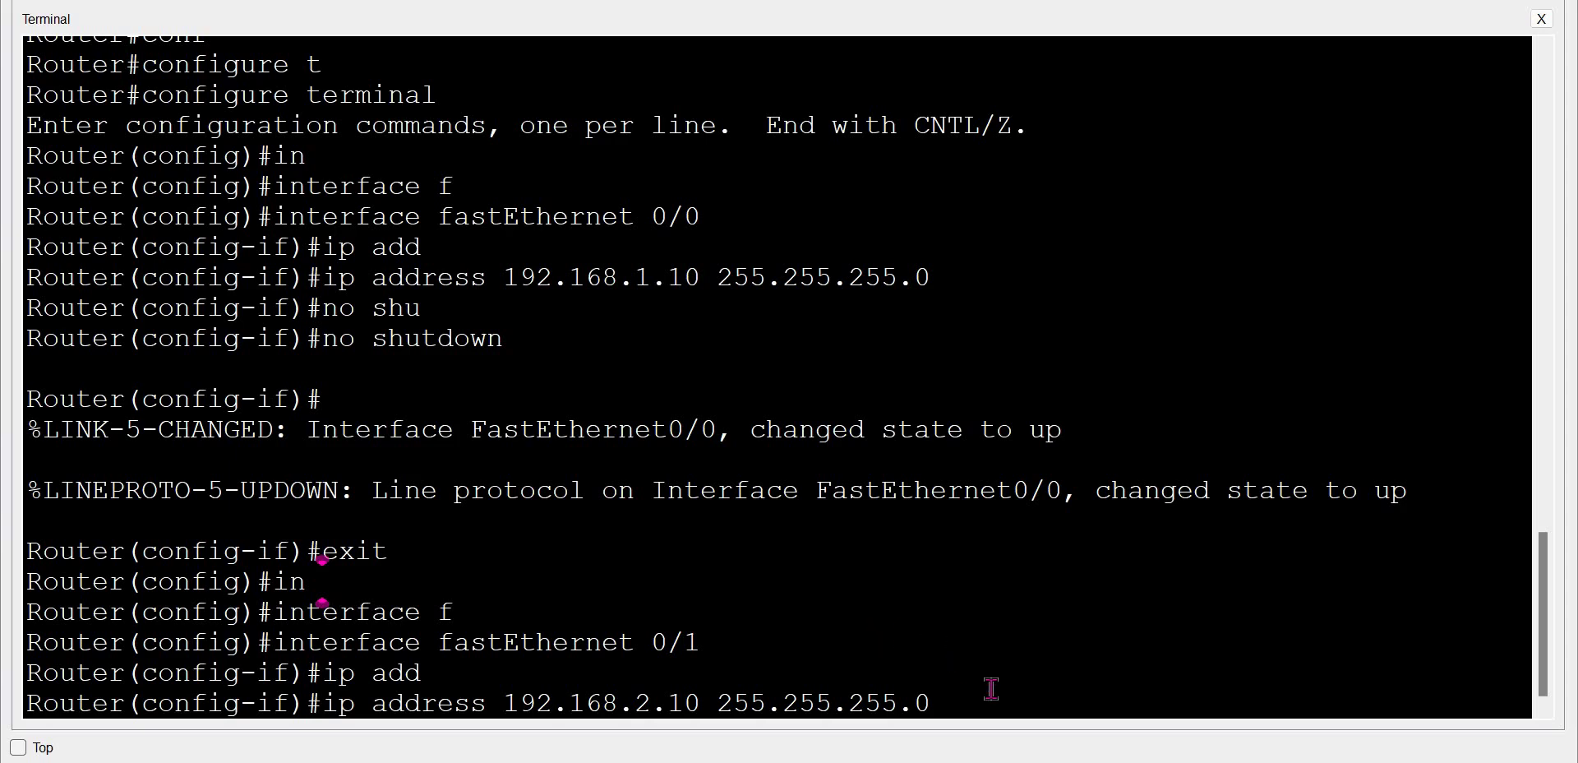
{"action": "key", "text": "Return"}
{"action": "key", "text": "Return"}
- Enable the fastEthernet 0/1 interface with no shutdown and leave configuration mode with end
{"action": "type", "text": "no"}
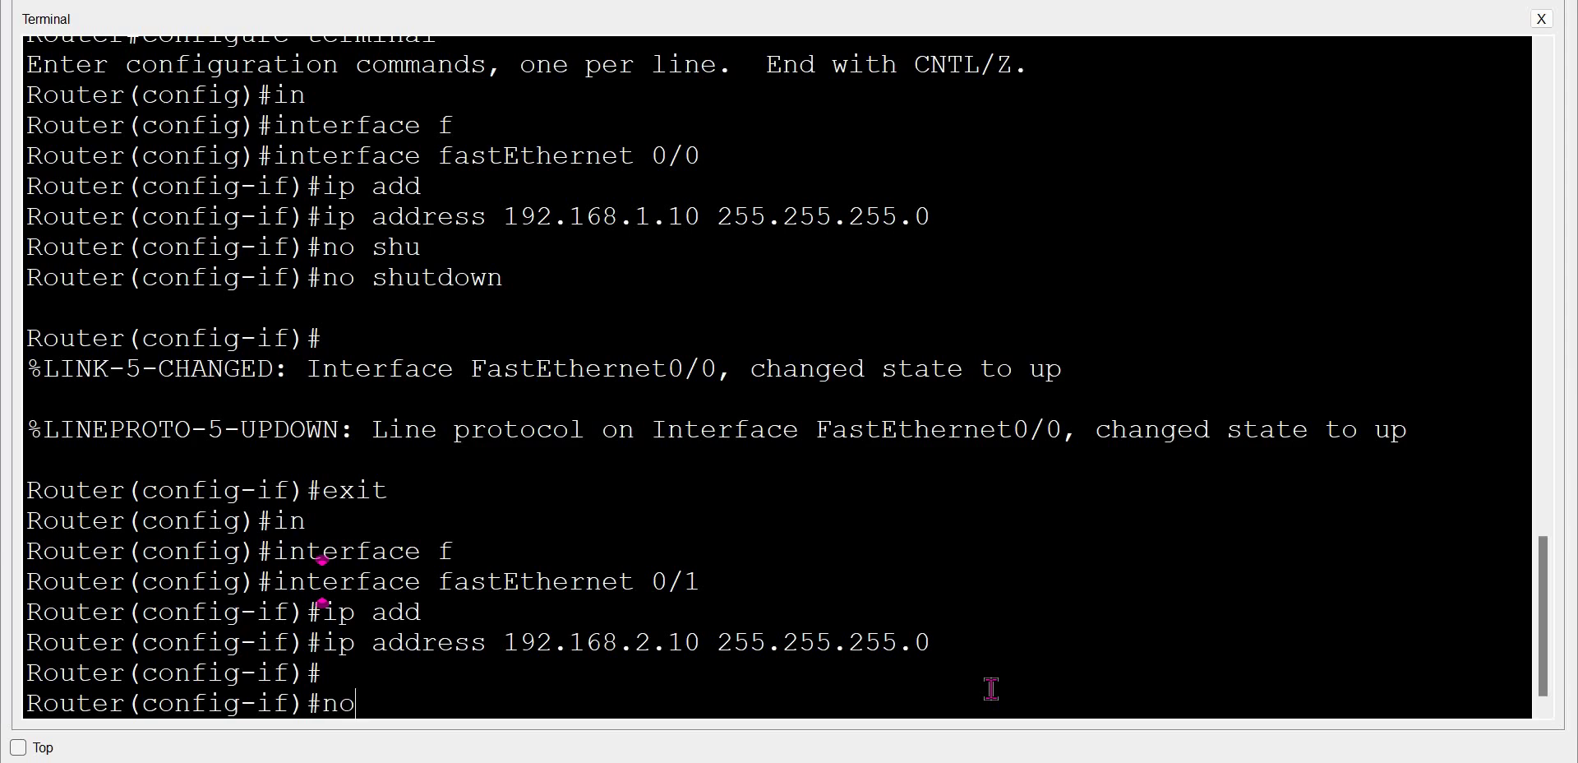
{"action": "type", "text": " shutdown"}
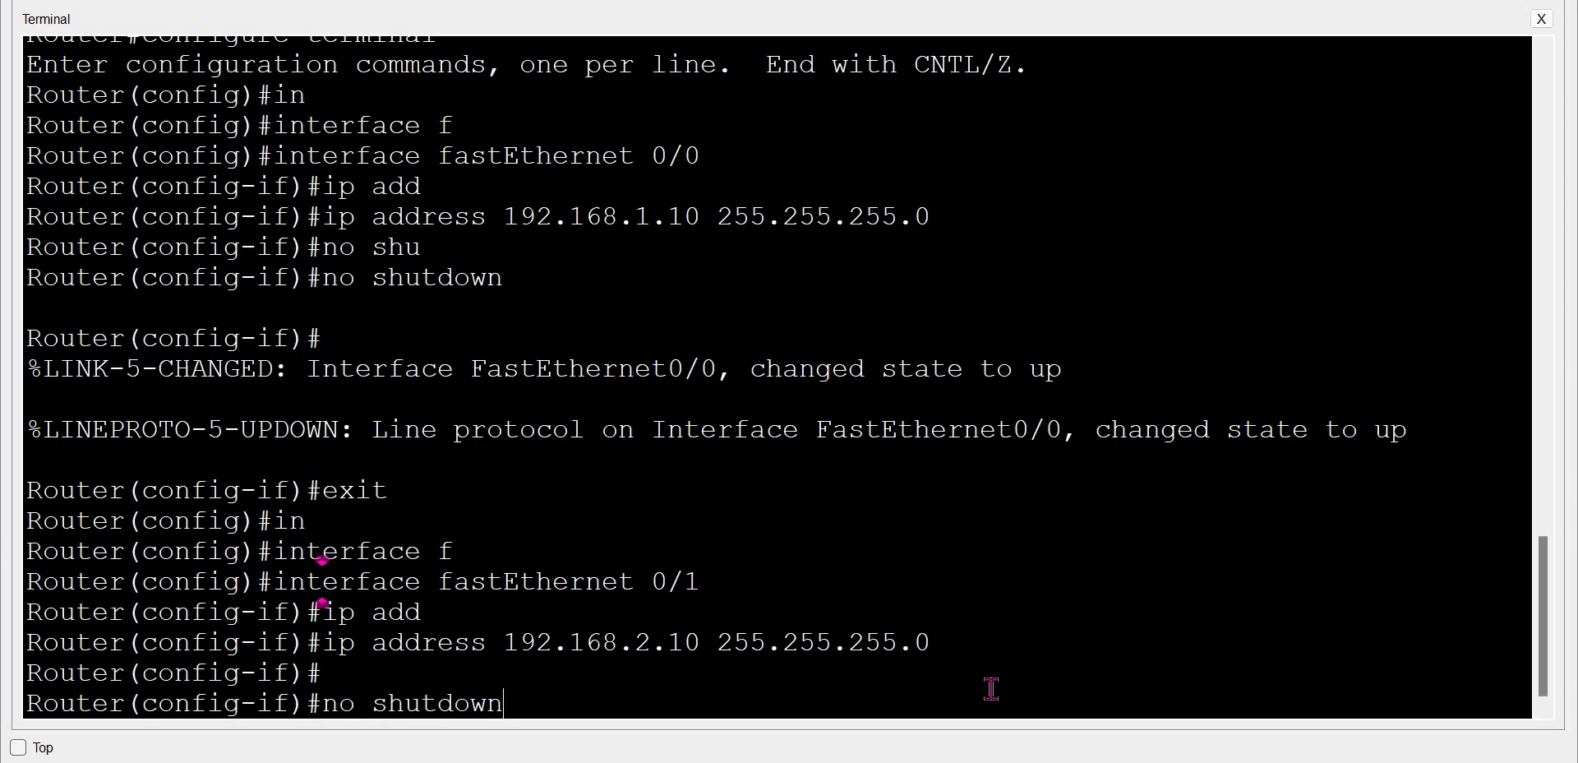
{"action": "key", "text": "Return"}
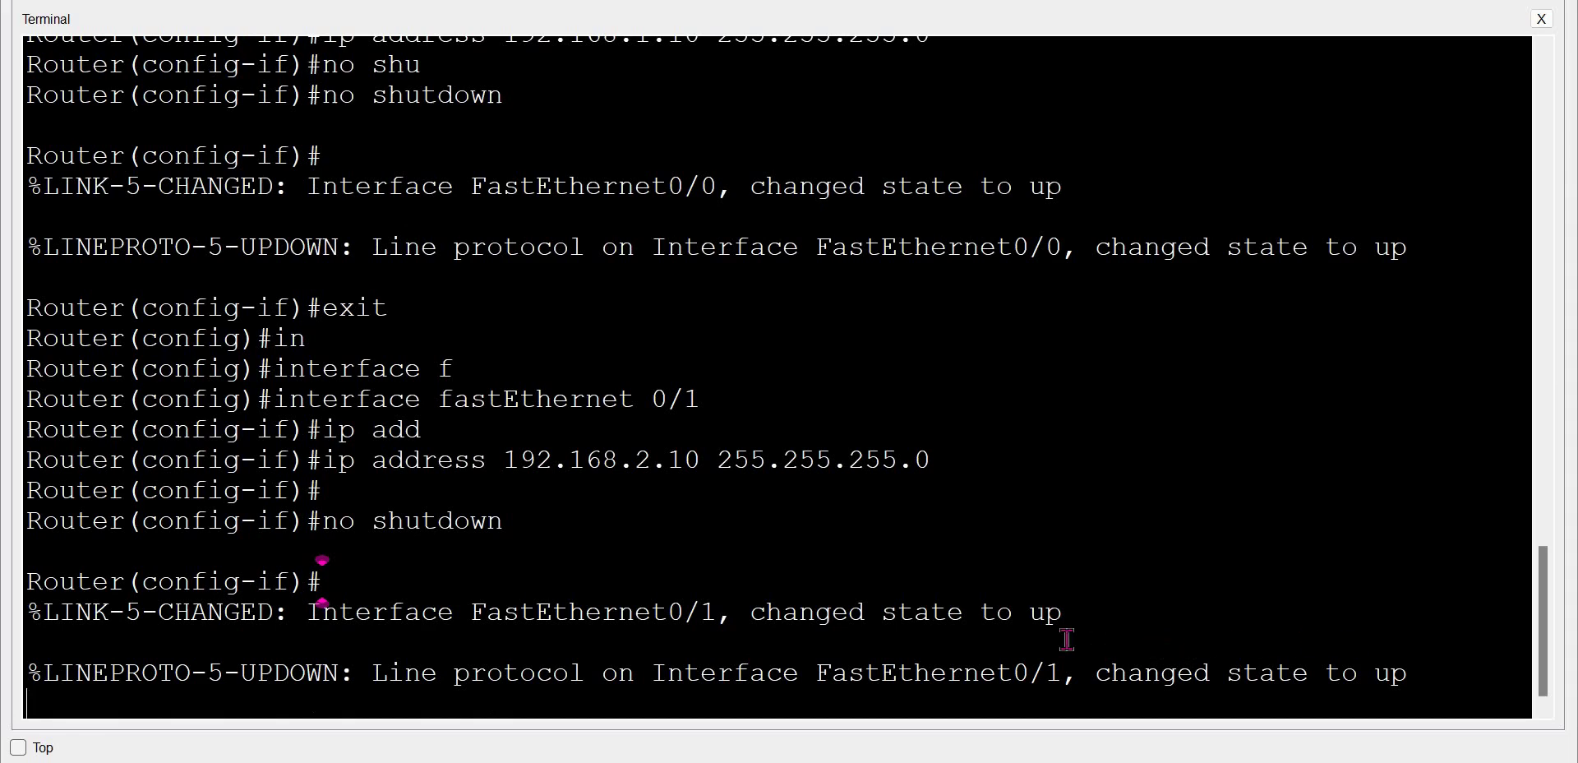
{"action": "key", "text": "Return"}
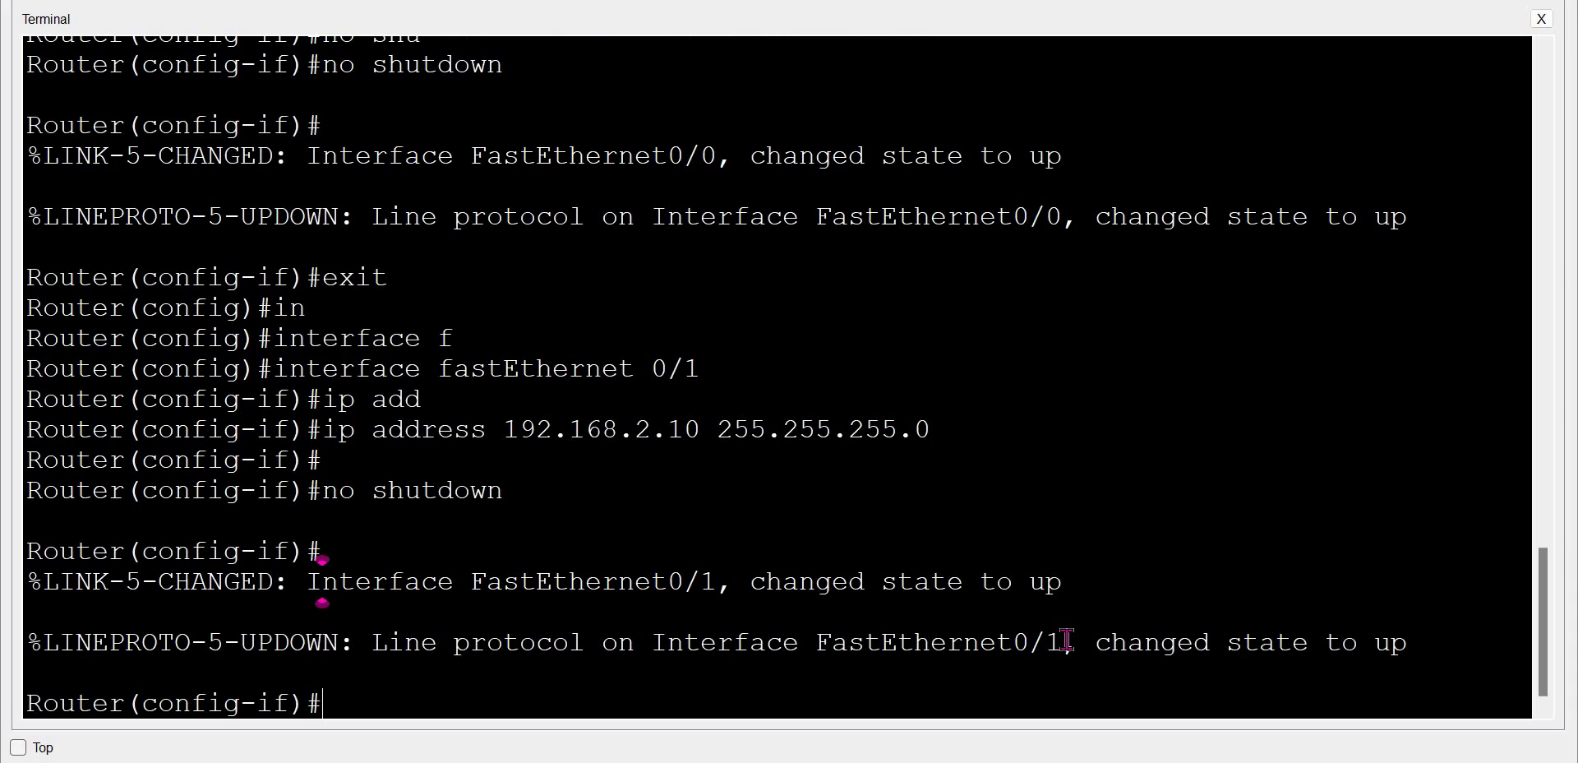
{"action": "type", "text": "end"}
{"action": "key", "text": "Return"}
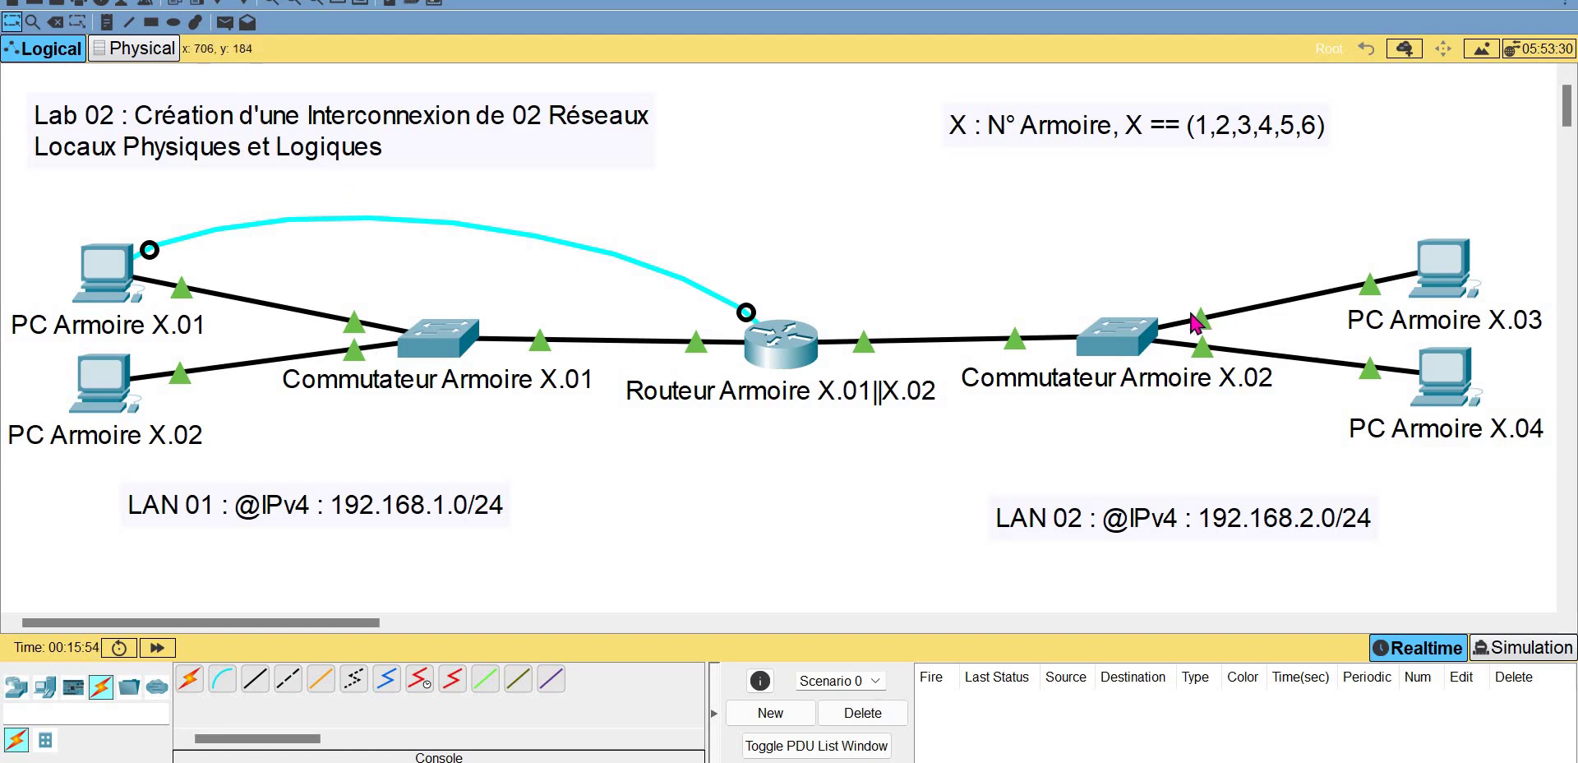
- Send a simple PDU from PC Armoire X.01 to PC Armoire X.03 twice to test connectivity between the LANs
{"action": "left_click", "coordinate": [227, 23]}
{"action": "left_click", "coordinate": [131, 265]}
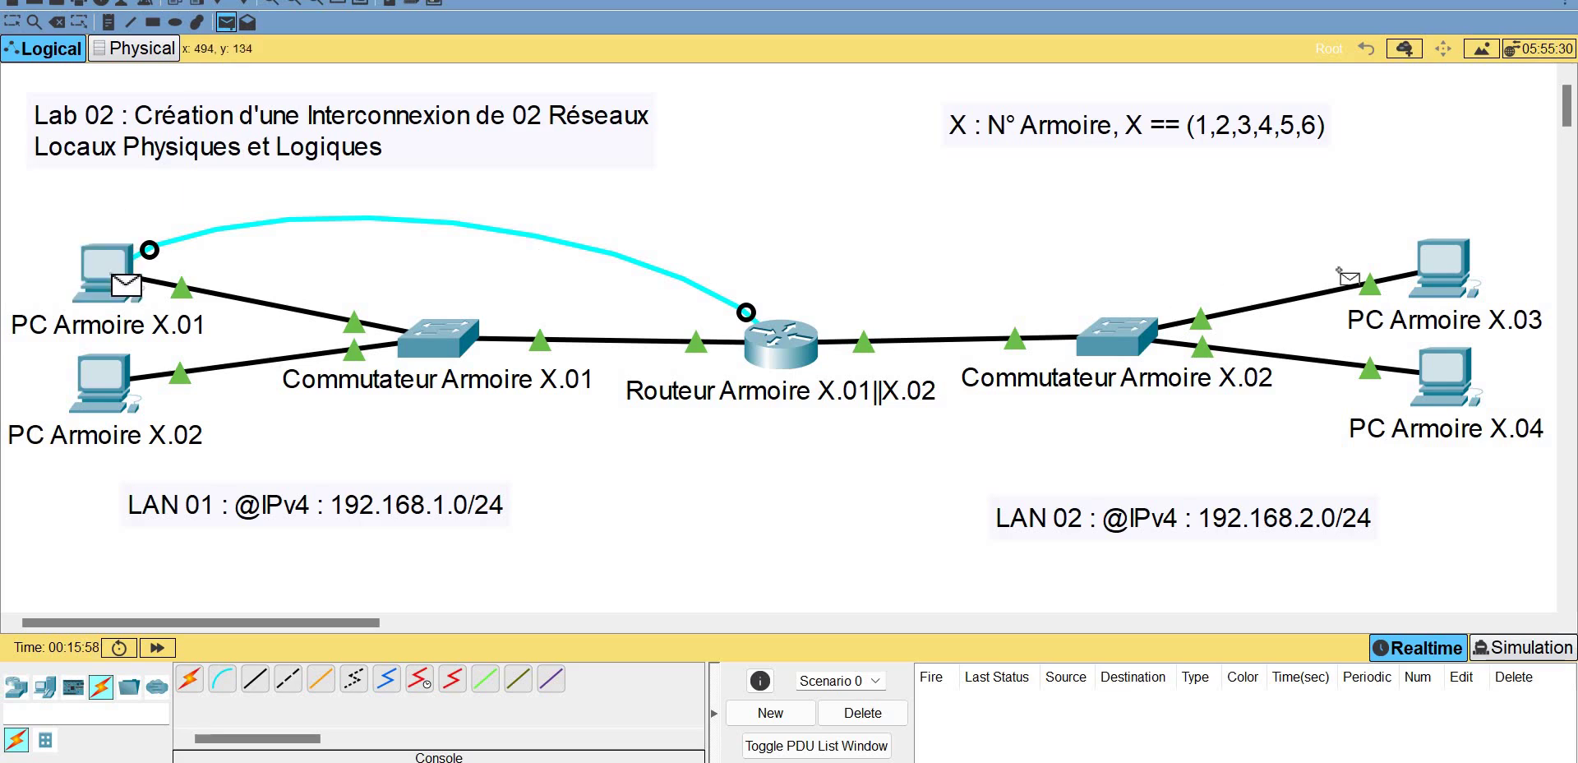
{"action": "left_click", "coordinate": [1452, 288]}
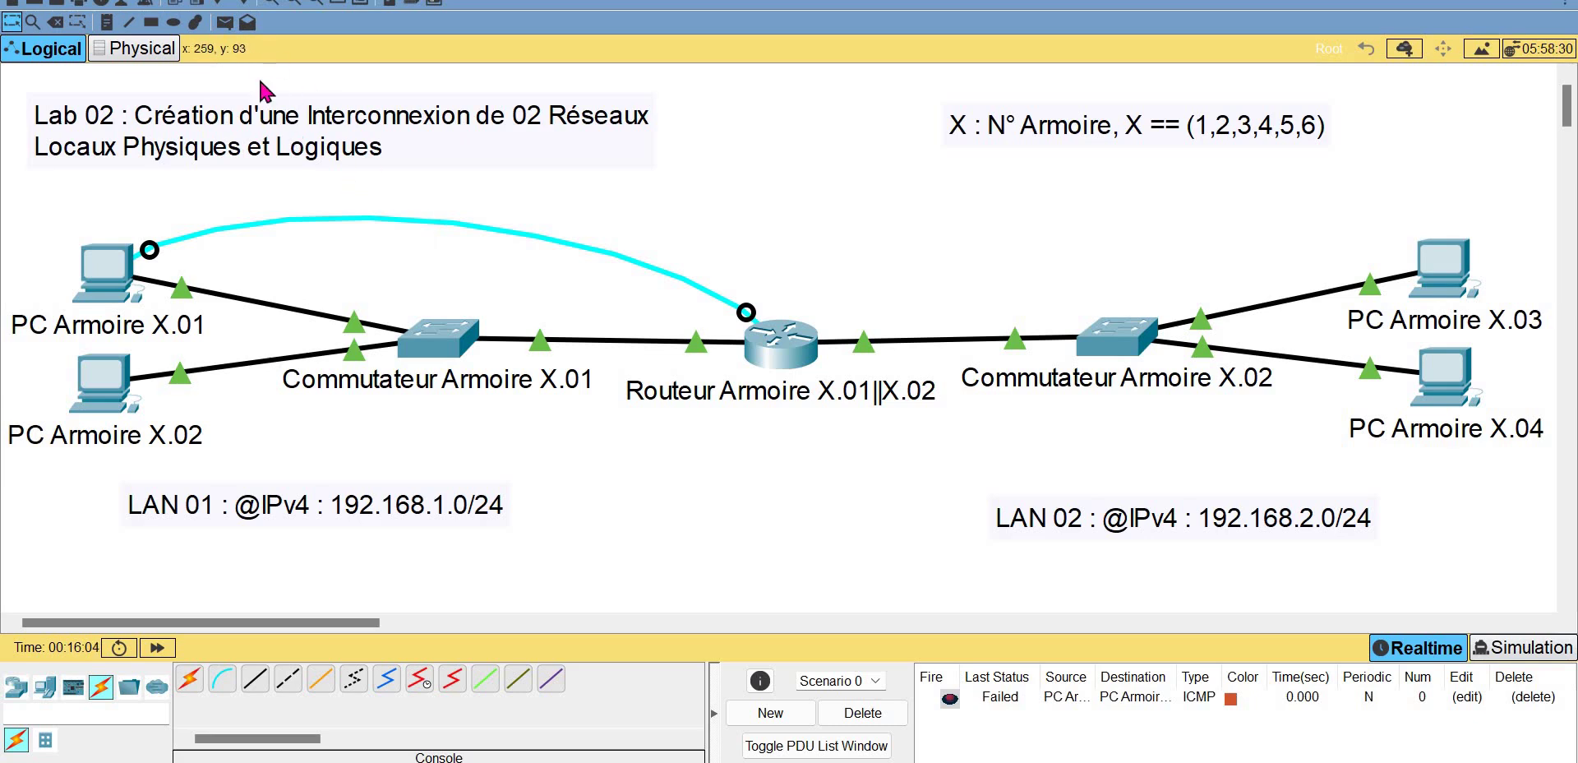
{"action": "left_click", "coordinate": [226, 22]}
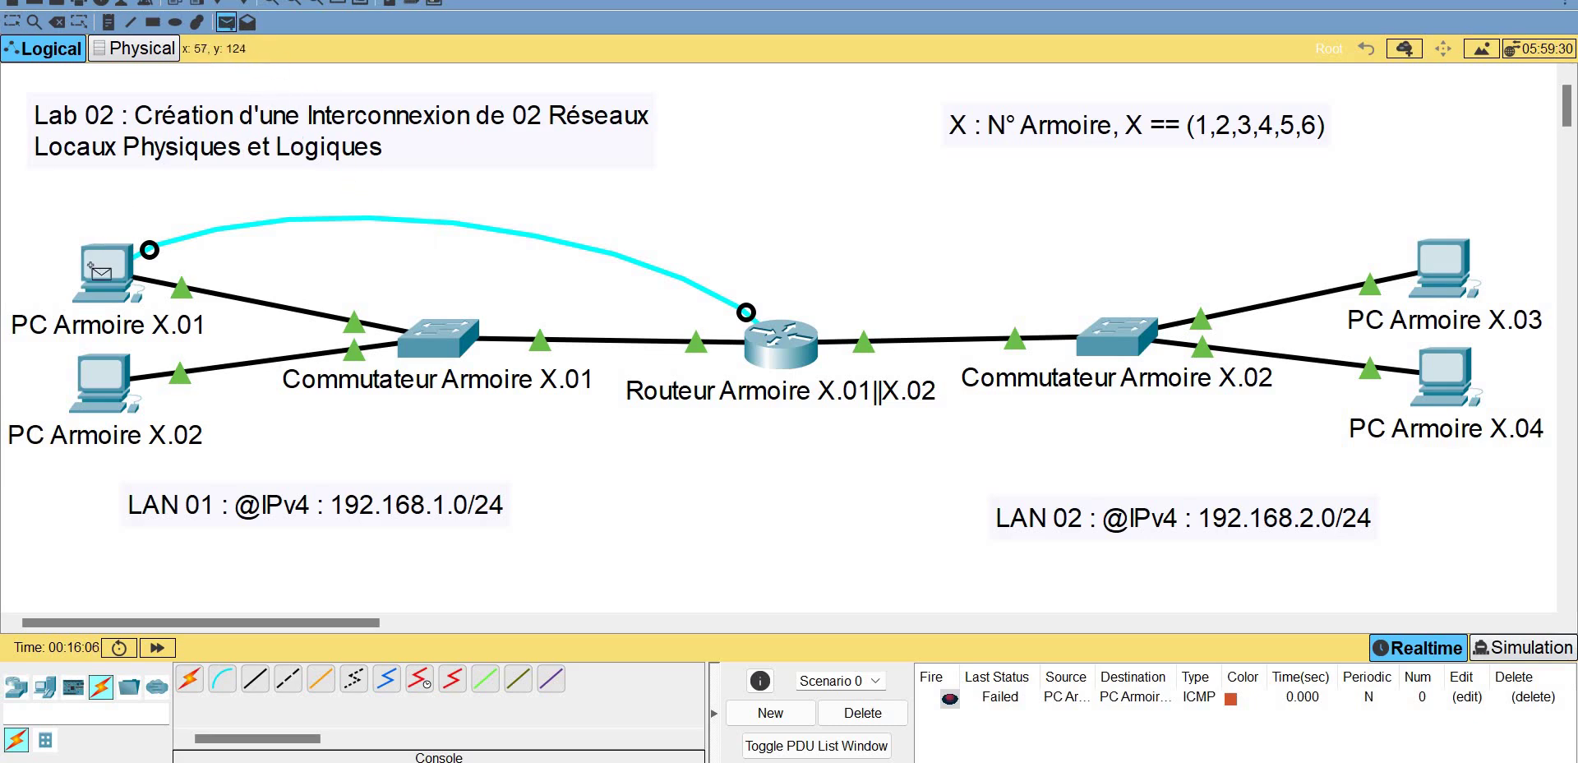
{"action": "left_click", "coordinate": [91, 266]}
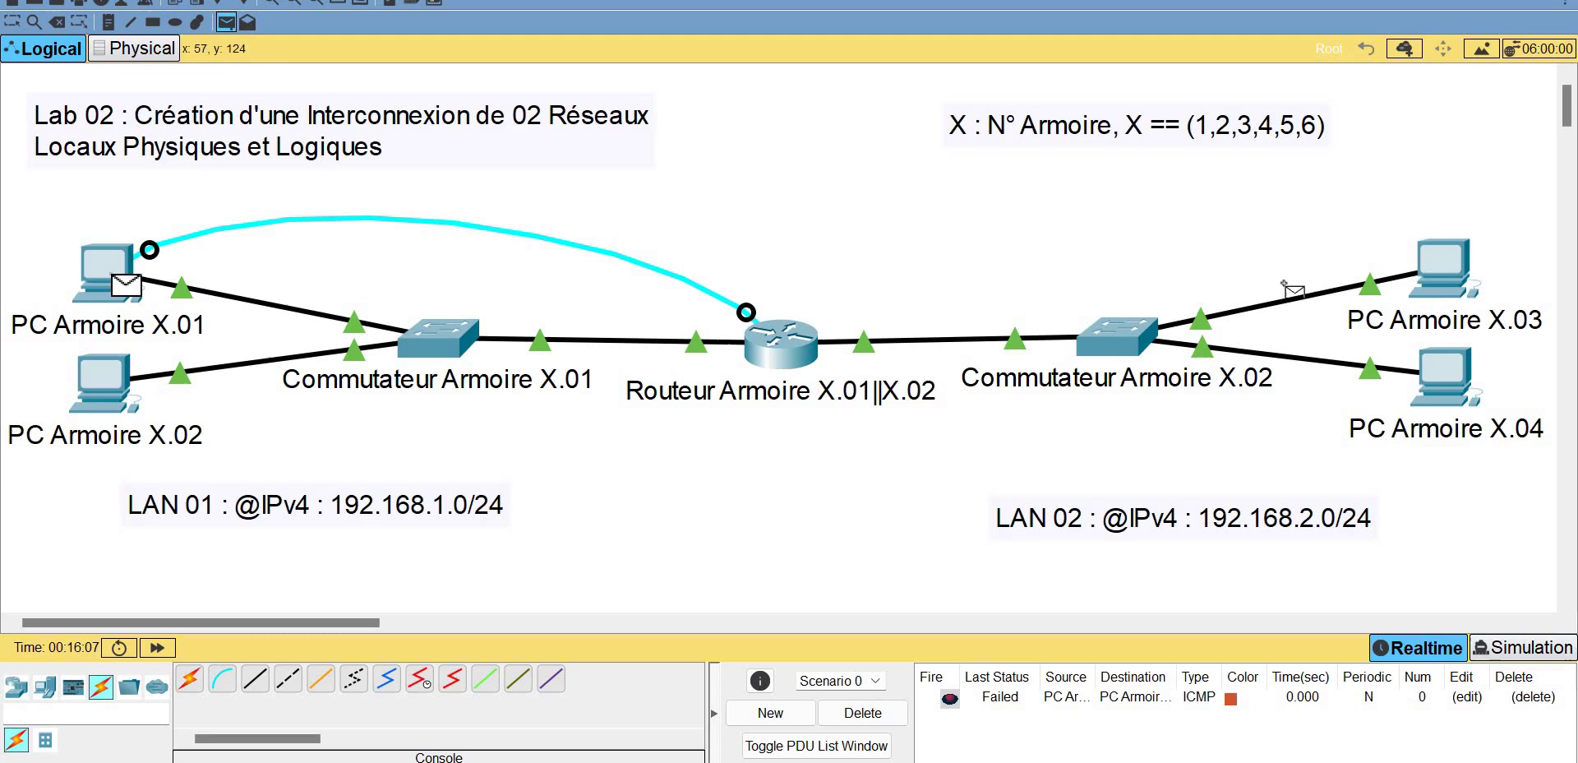
{"action": "left_click", "coordinate": [1434, 290]}
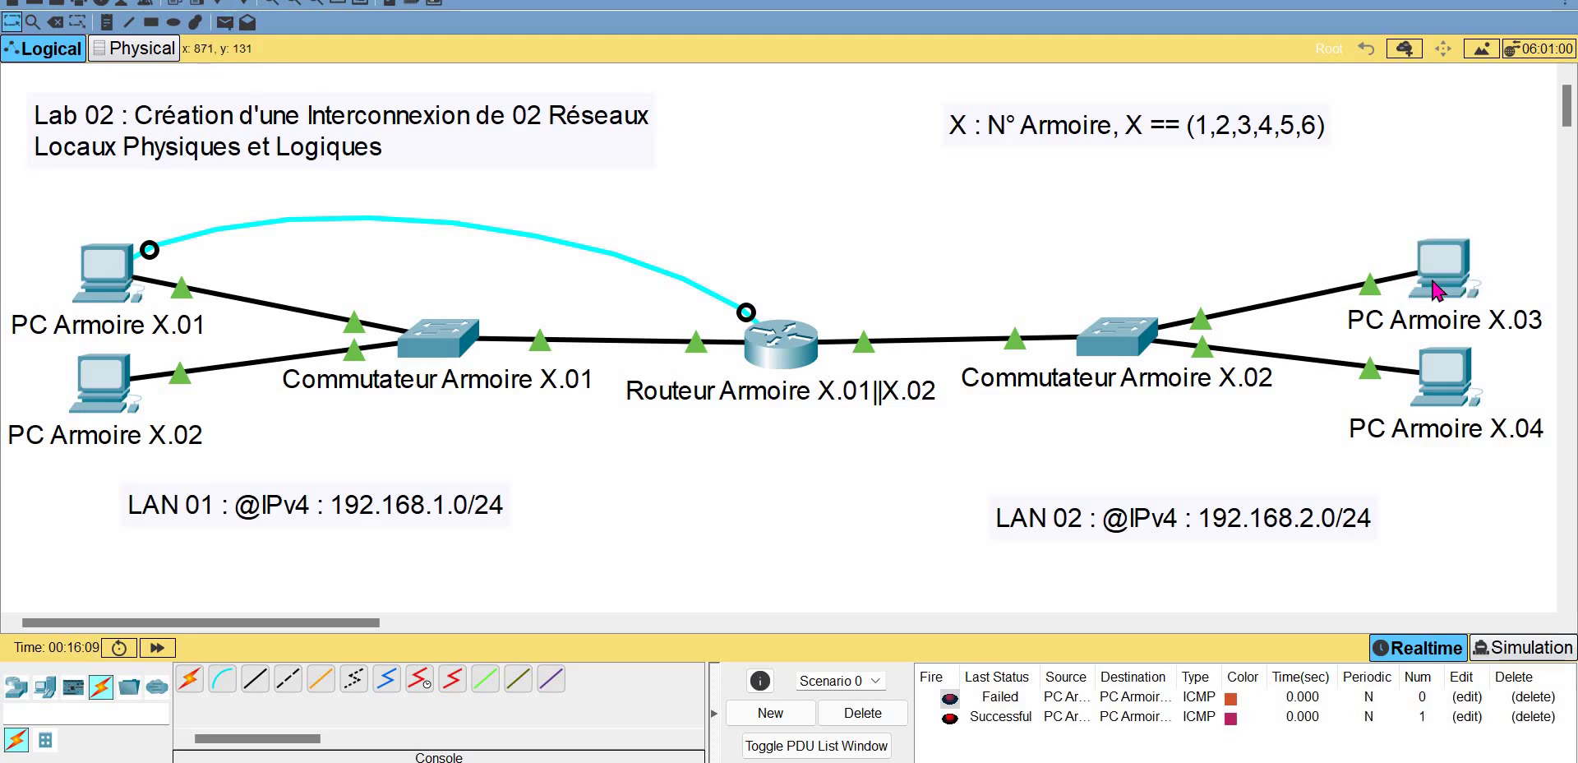
- Send a simple PDU from PC Armoire X.02 to PC Armoire X.04 twice to test connectivity between the LANs
{"action": "left_click", "coordinate": [225, 22]}
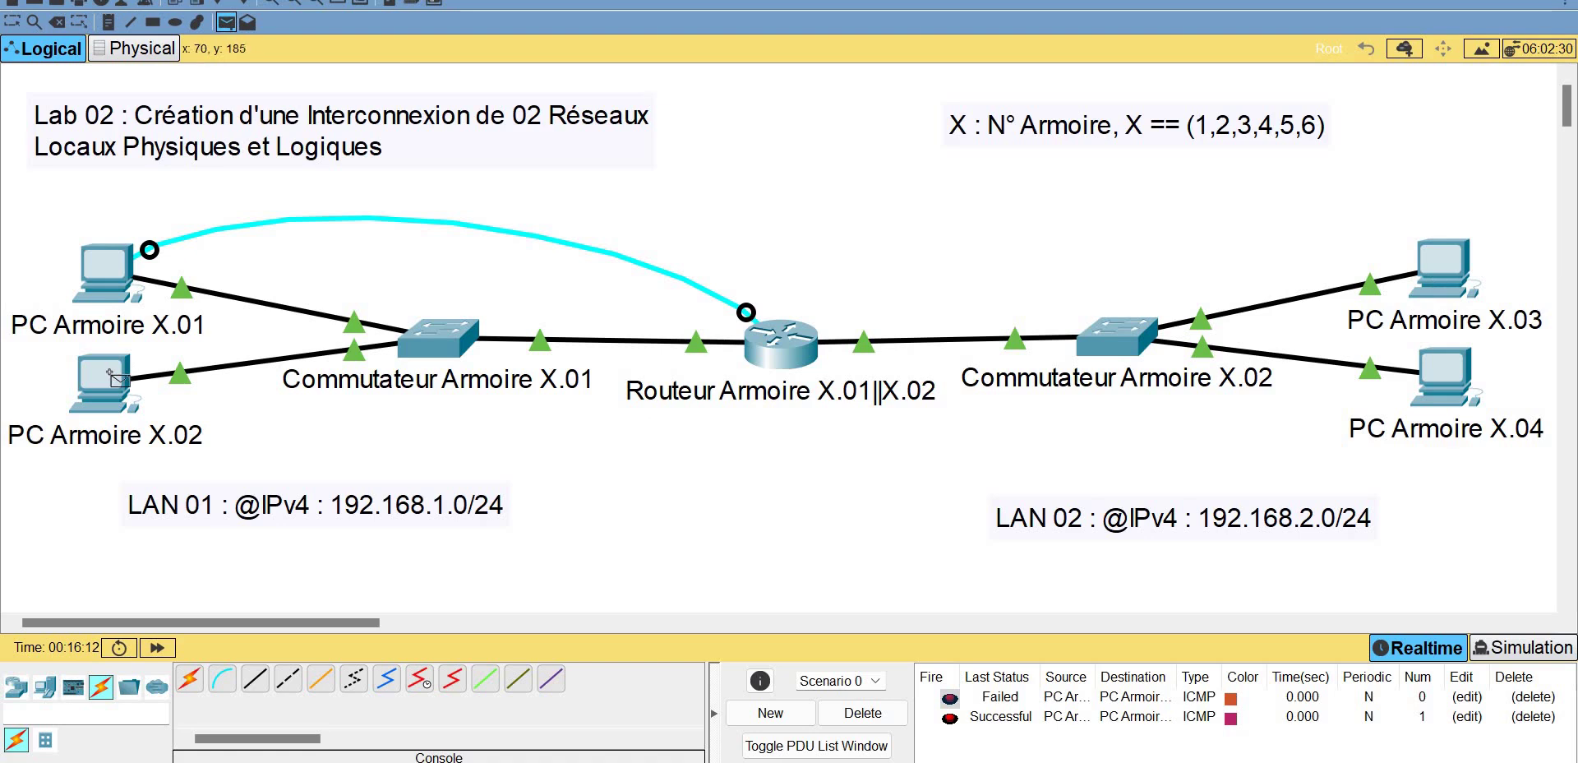
{"action": "left_click", "coordinate": [108, 372]}
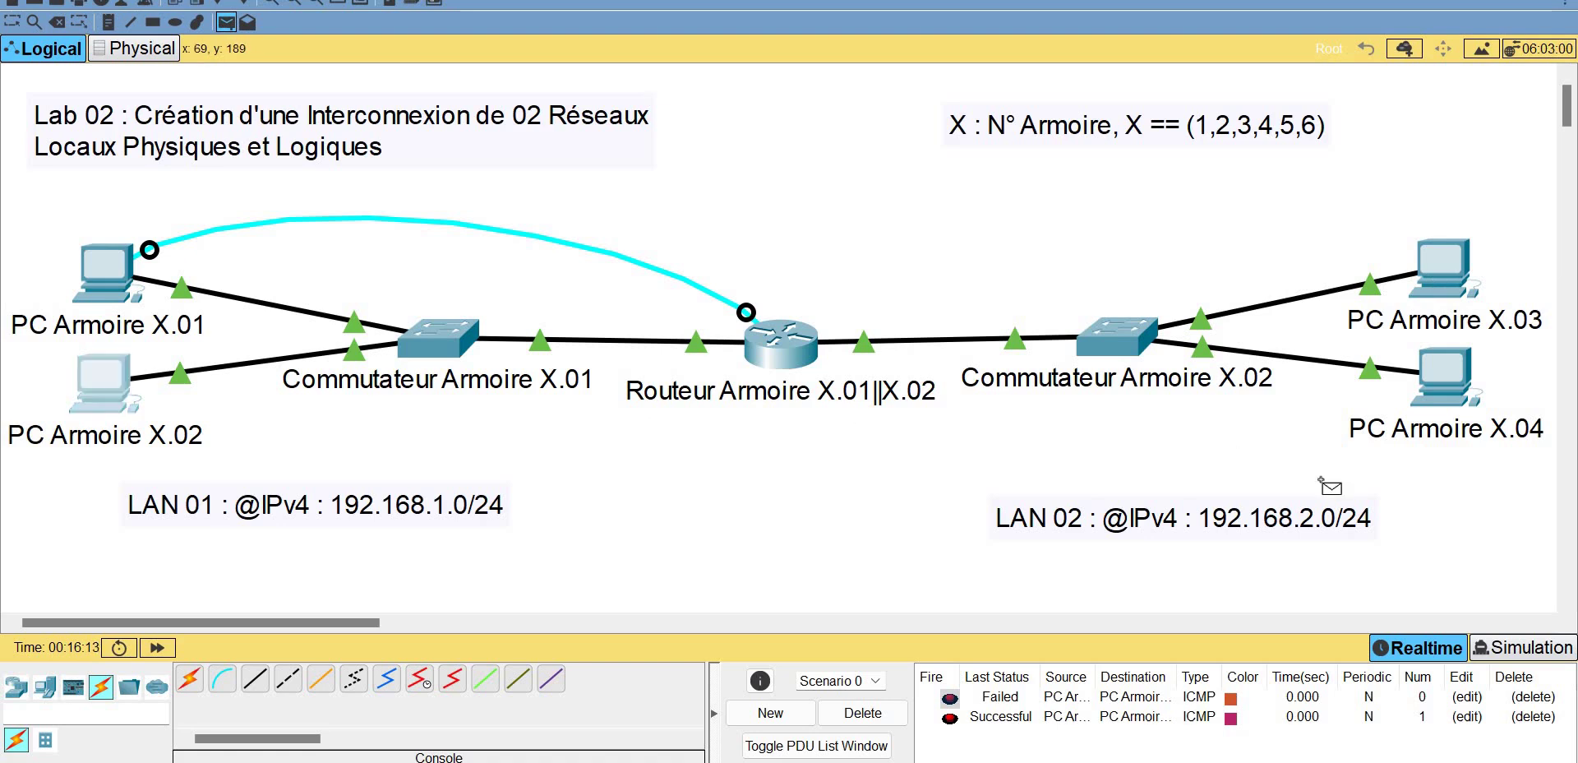
{"action": "left_click", "coordinate": [1459, 401]}
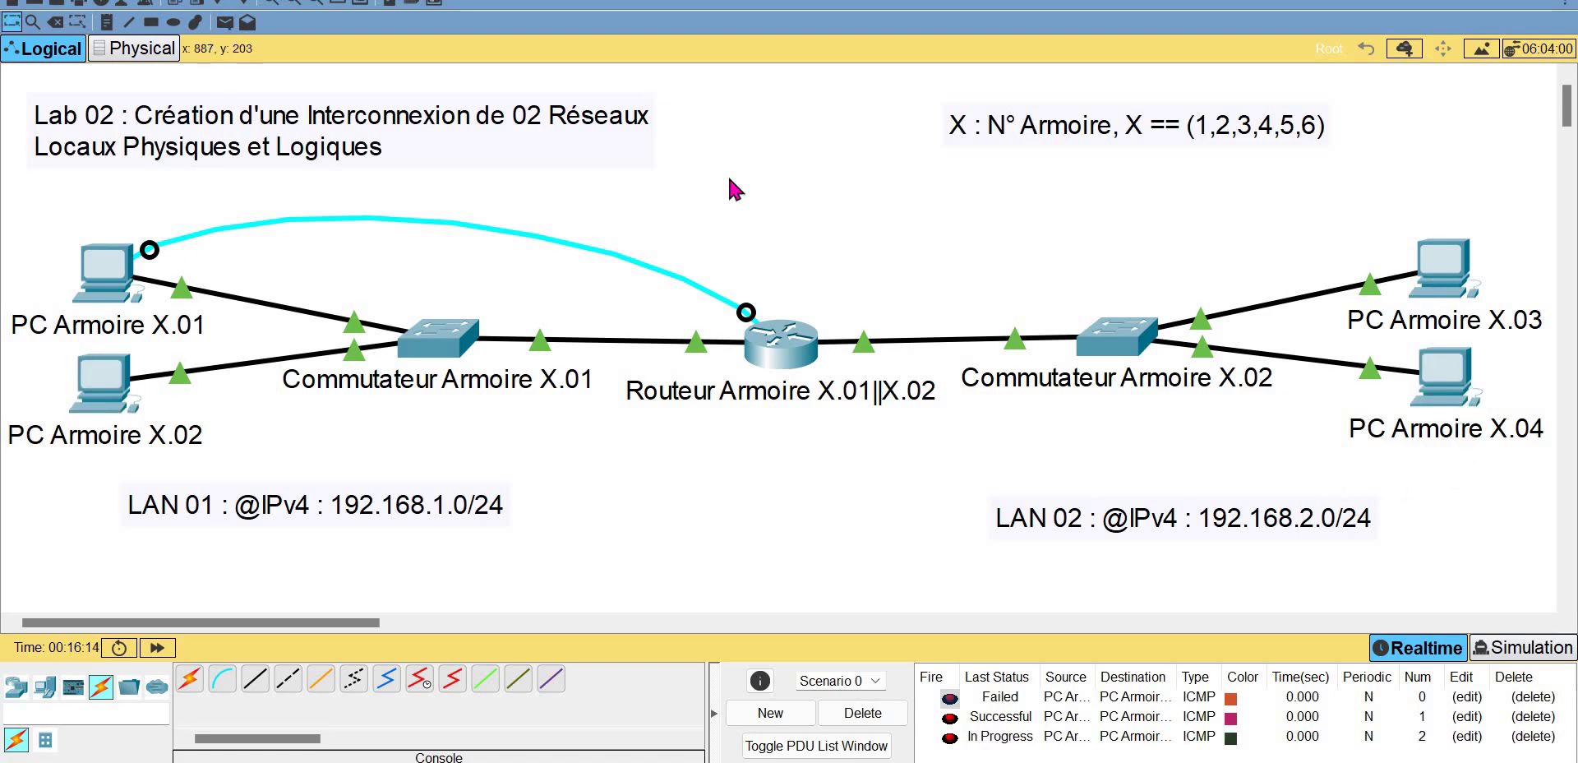
{"action": "left_click", "coordinate": [226, 23]}
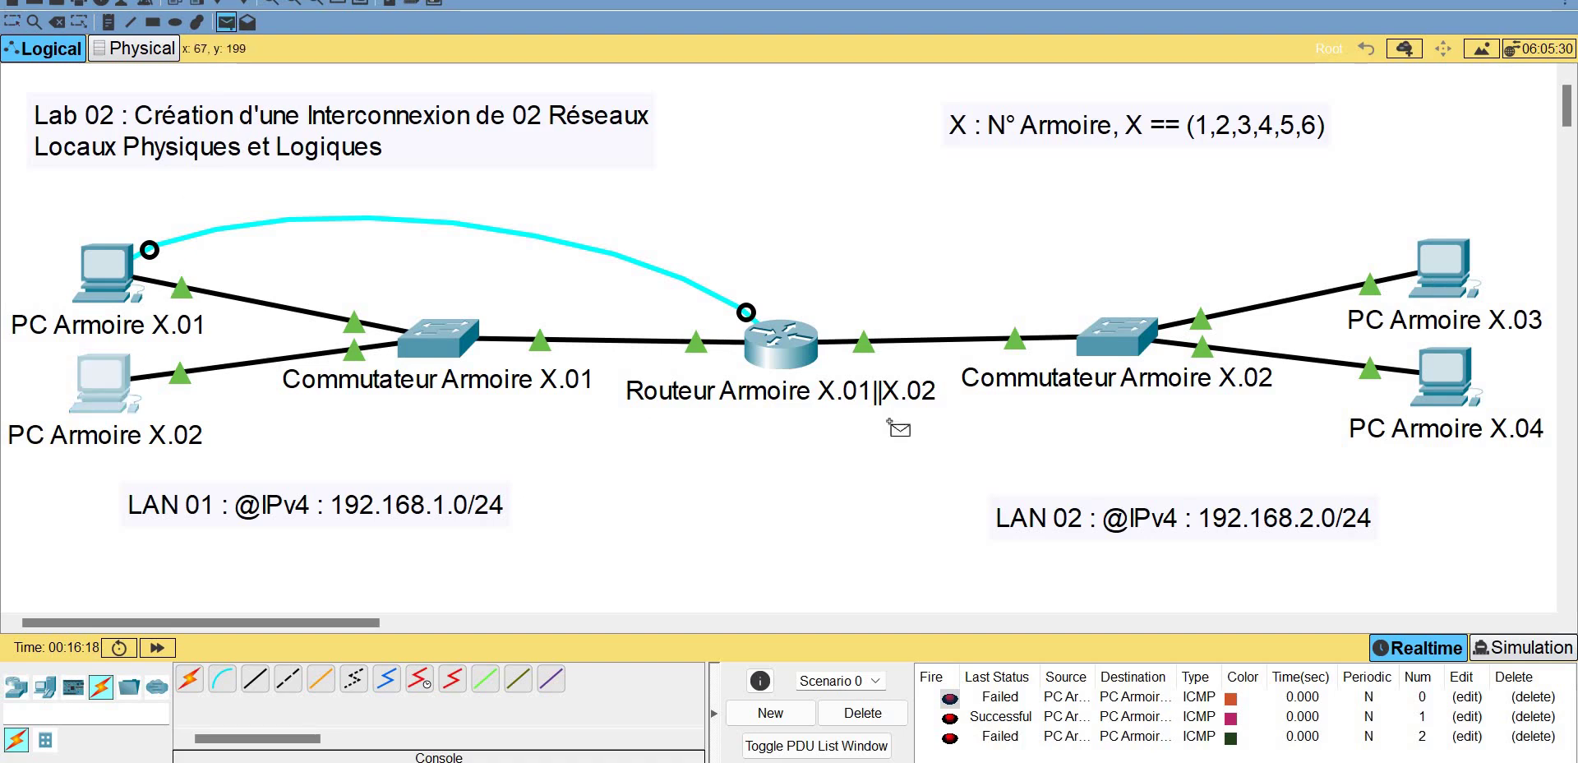
{"action": "left_click", "coordinate": [103, 382]}
{"action": "left_click", "coordinate": [1450, 398]}
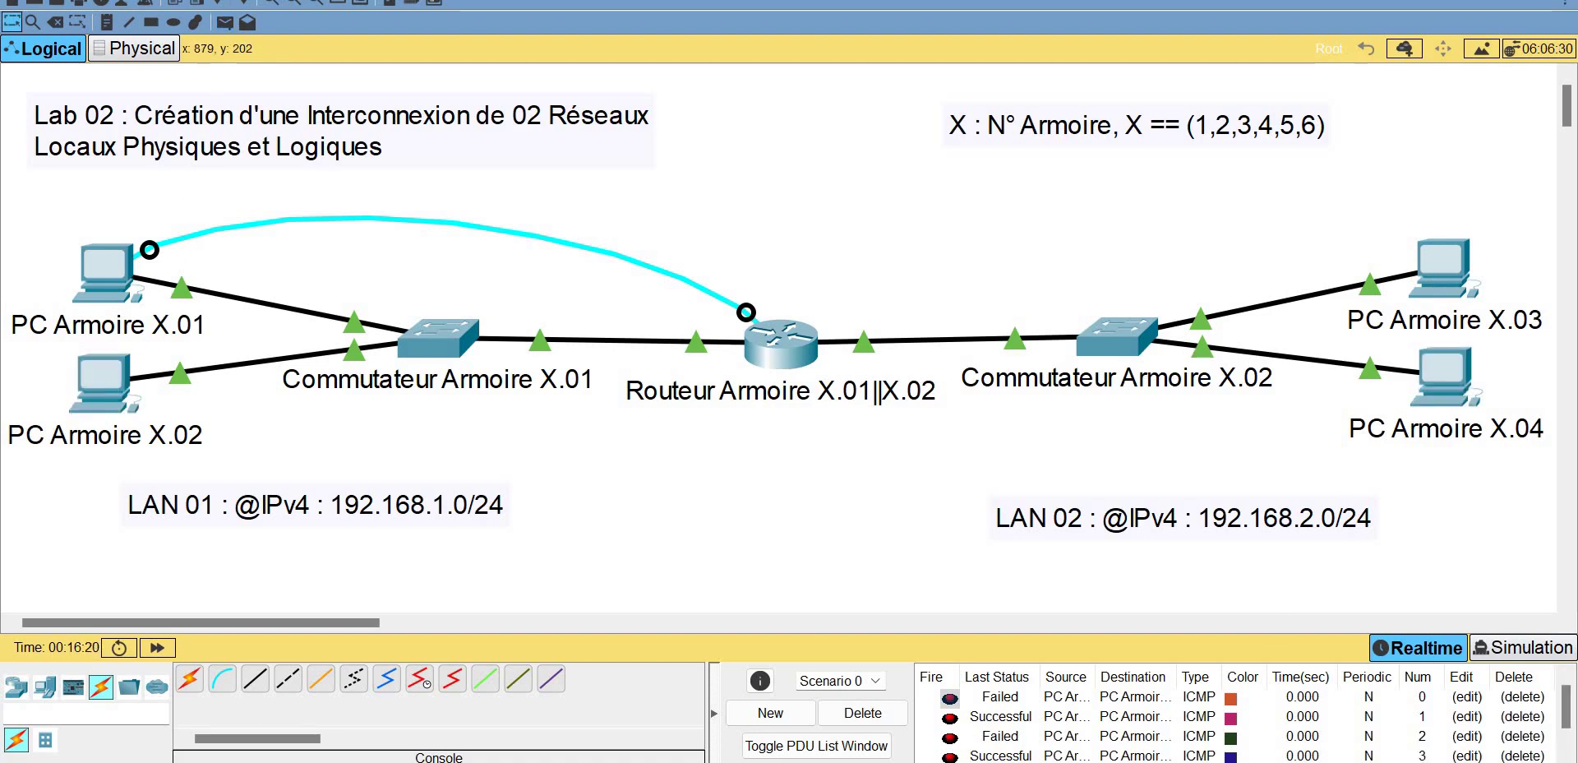
- Clear the existing PDU list and send a new simple PDU from PC Armoire X.01 to PC Armoire X.03
{"action": "left_click", "coordinate": [889, 717]}
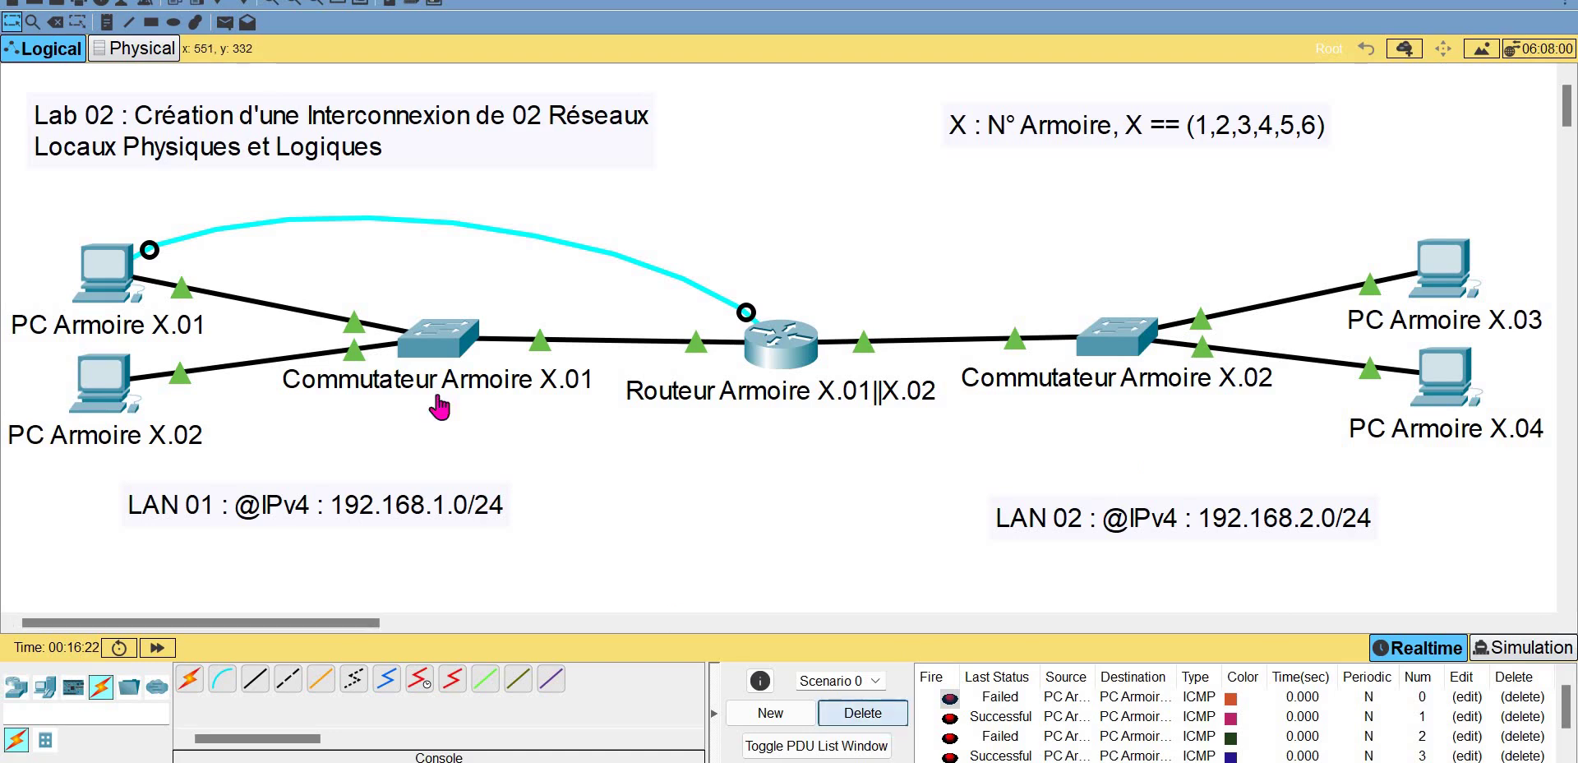
{"action": "left_click", "coordinate": [225, 25]}
{"action": "left_click", "coordinate": [115, 271]}
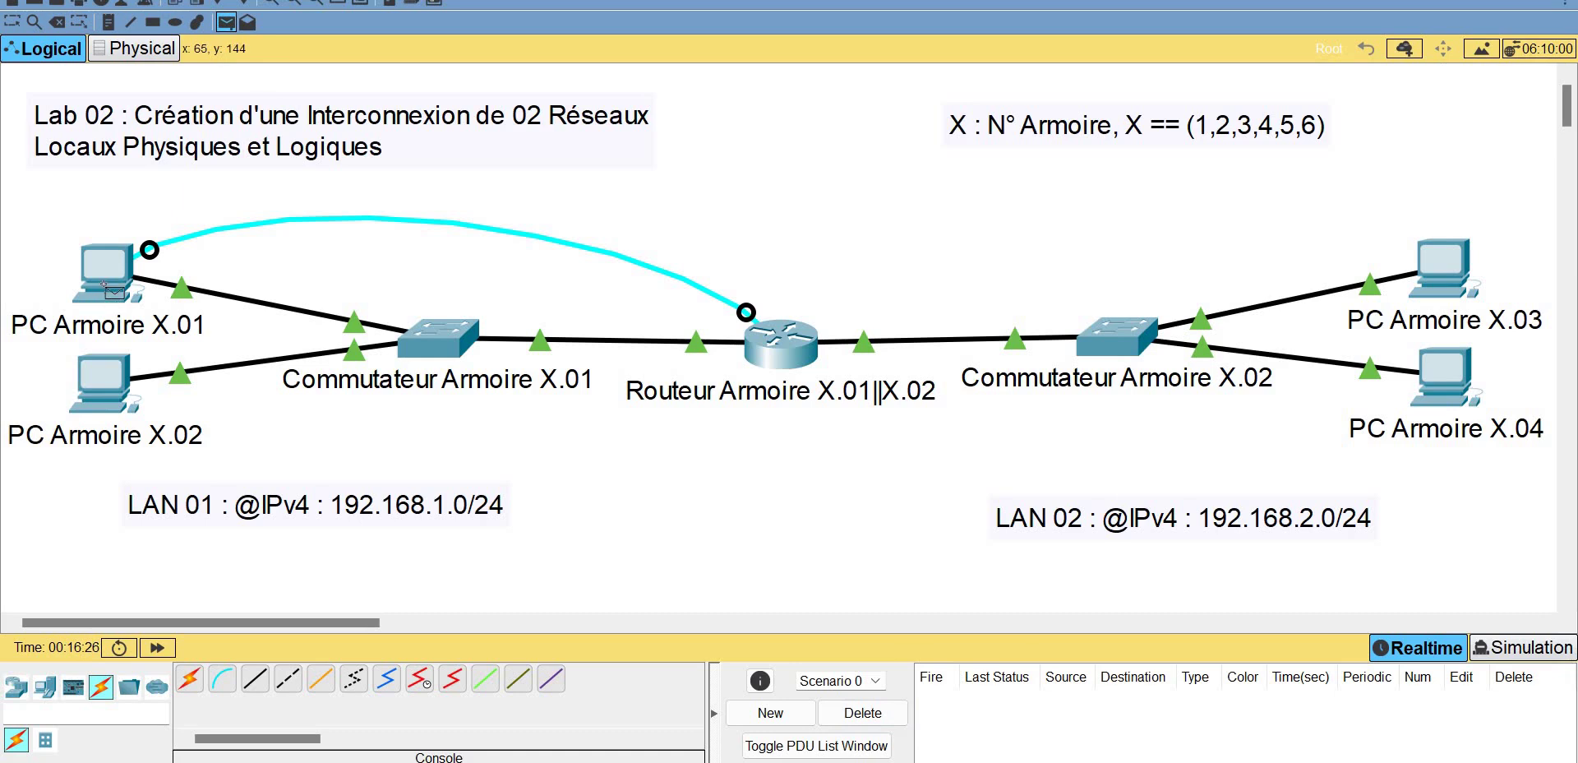
{"action": "left_click", "coordinate": [1459, 267]}
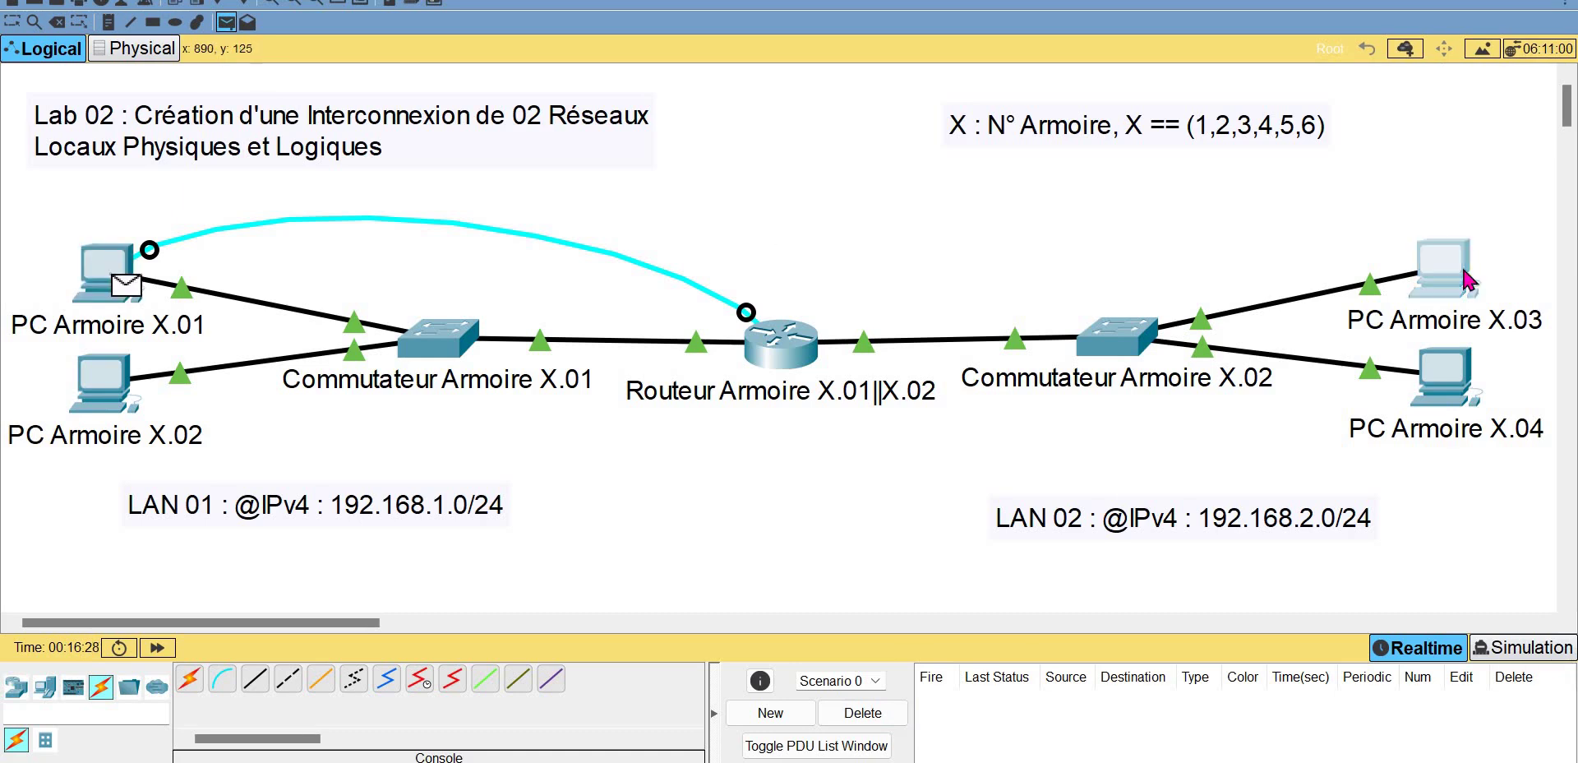
- Send a simple PDU from PC Armoire X.02 to PC Armoire X.04
{"action": "left_click", "coordinate": [225, 25]}
{"action": "left_click", "coordinate": [105, 380]}
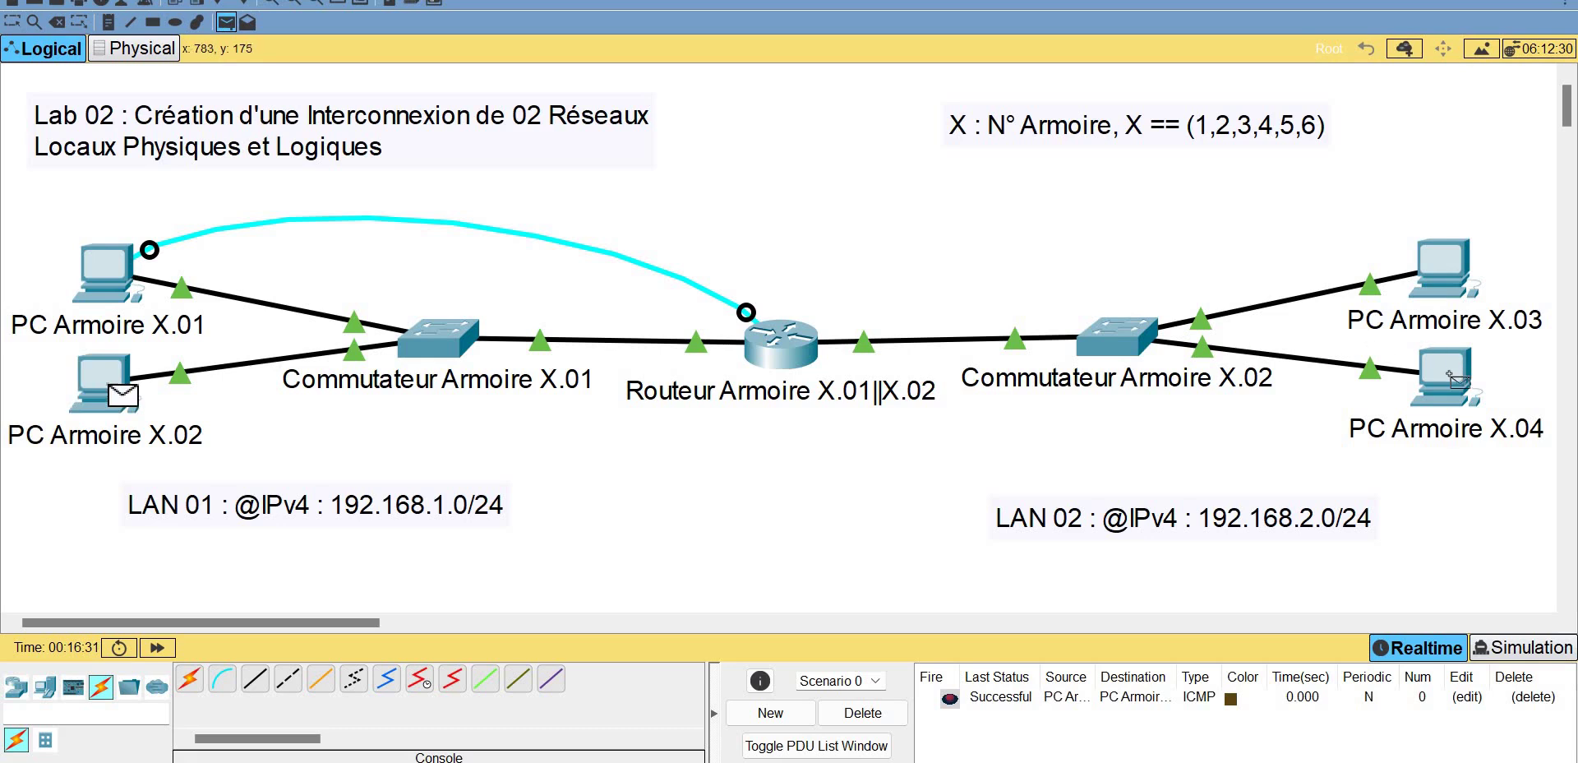
{"action": "left_click", "coordinate": [1450, 375]}
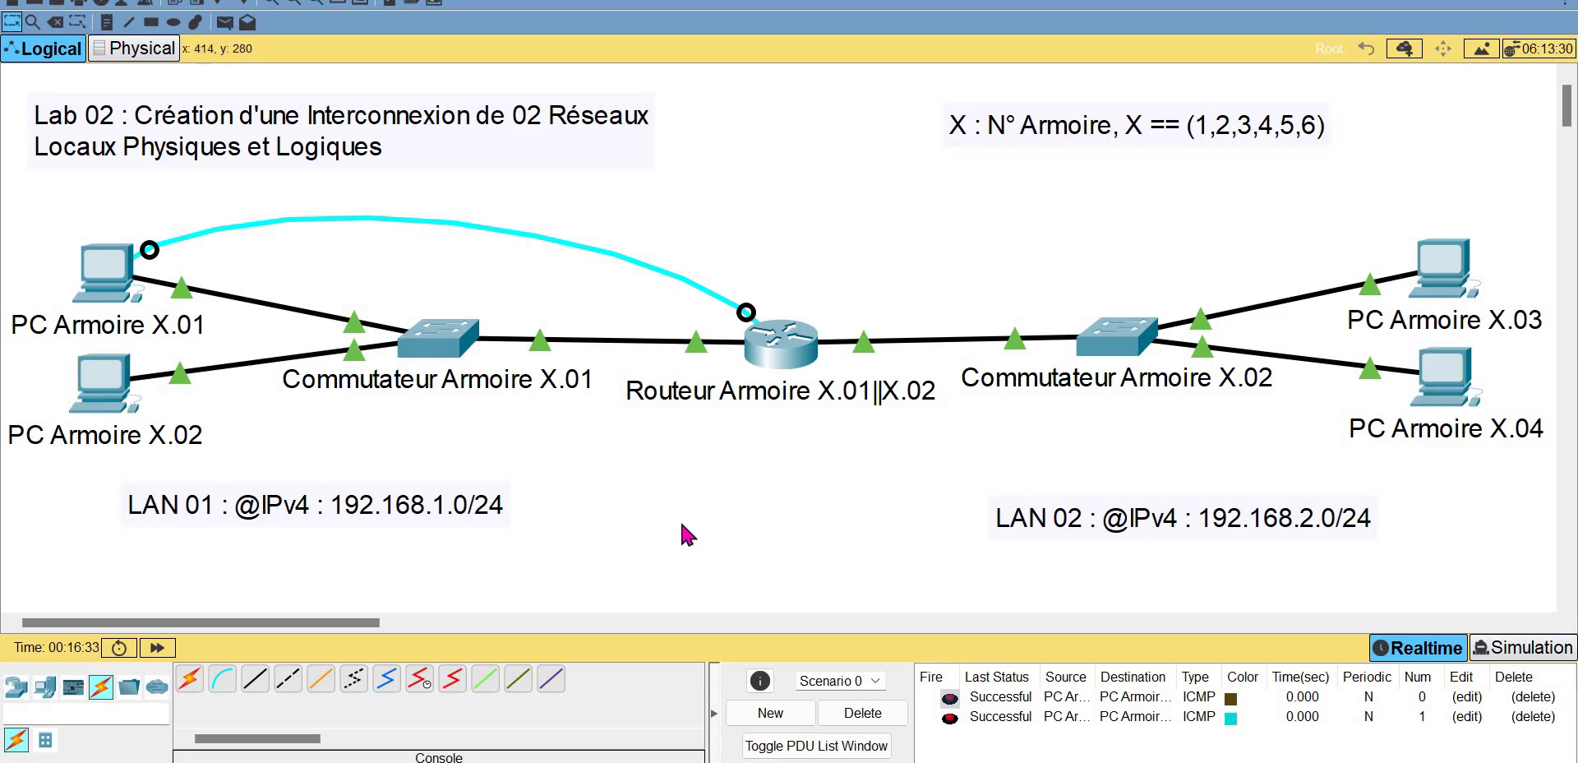
- Open the router's console session through the terminal of PC Armoire X.01, keeping the default port configuration
{"action": "left_click", "coordinate": [785, 349]}
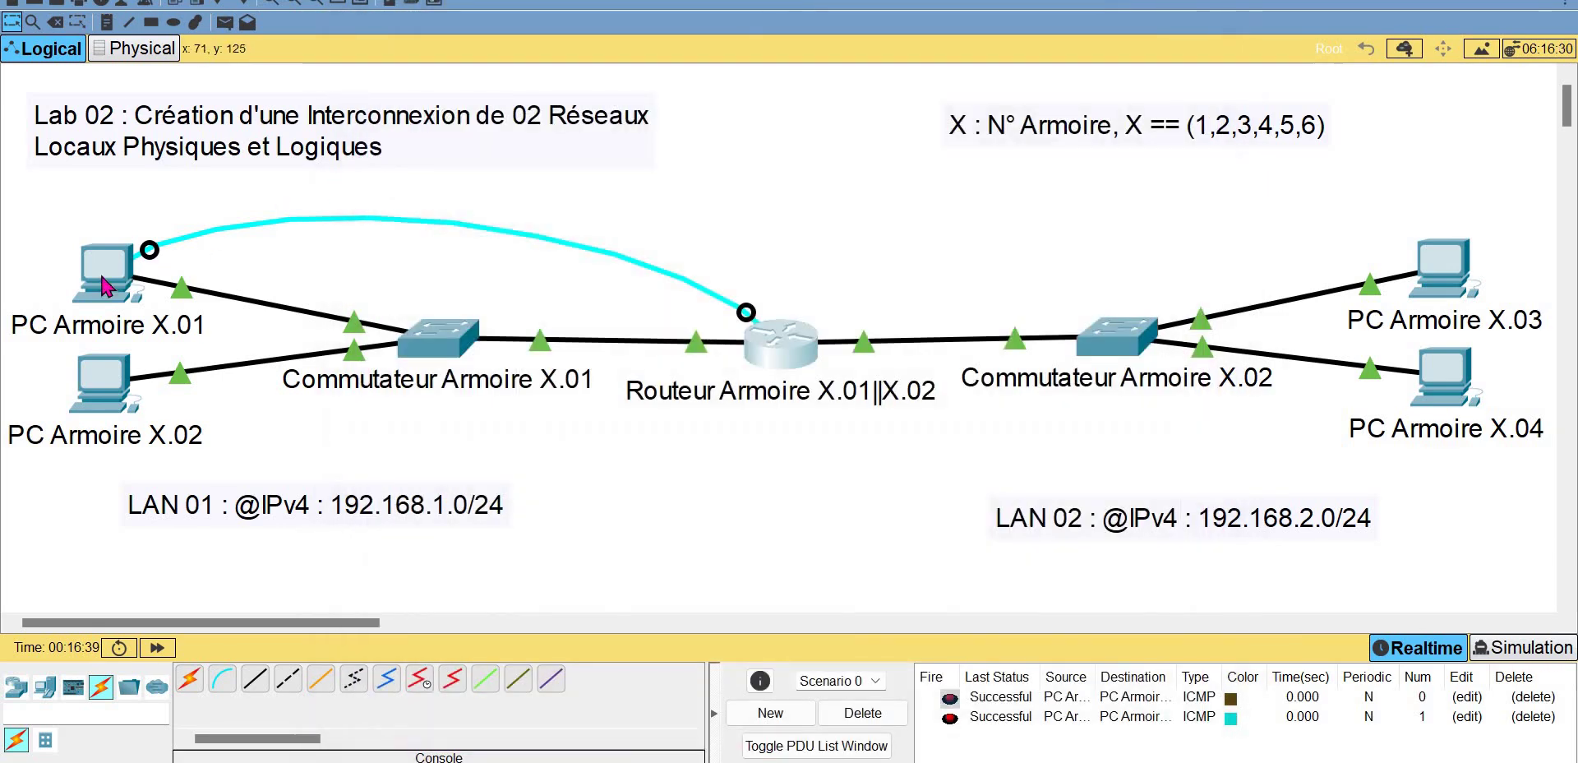
{"action": "left_click", "coordinate": [103, 271]}
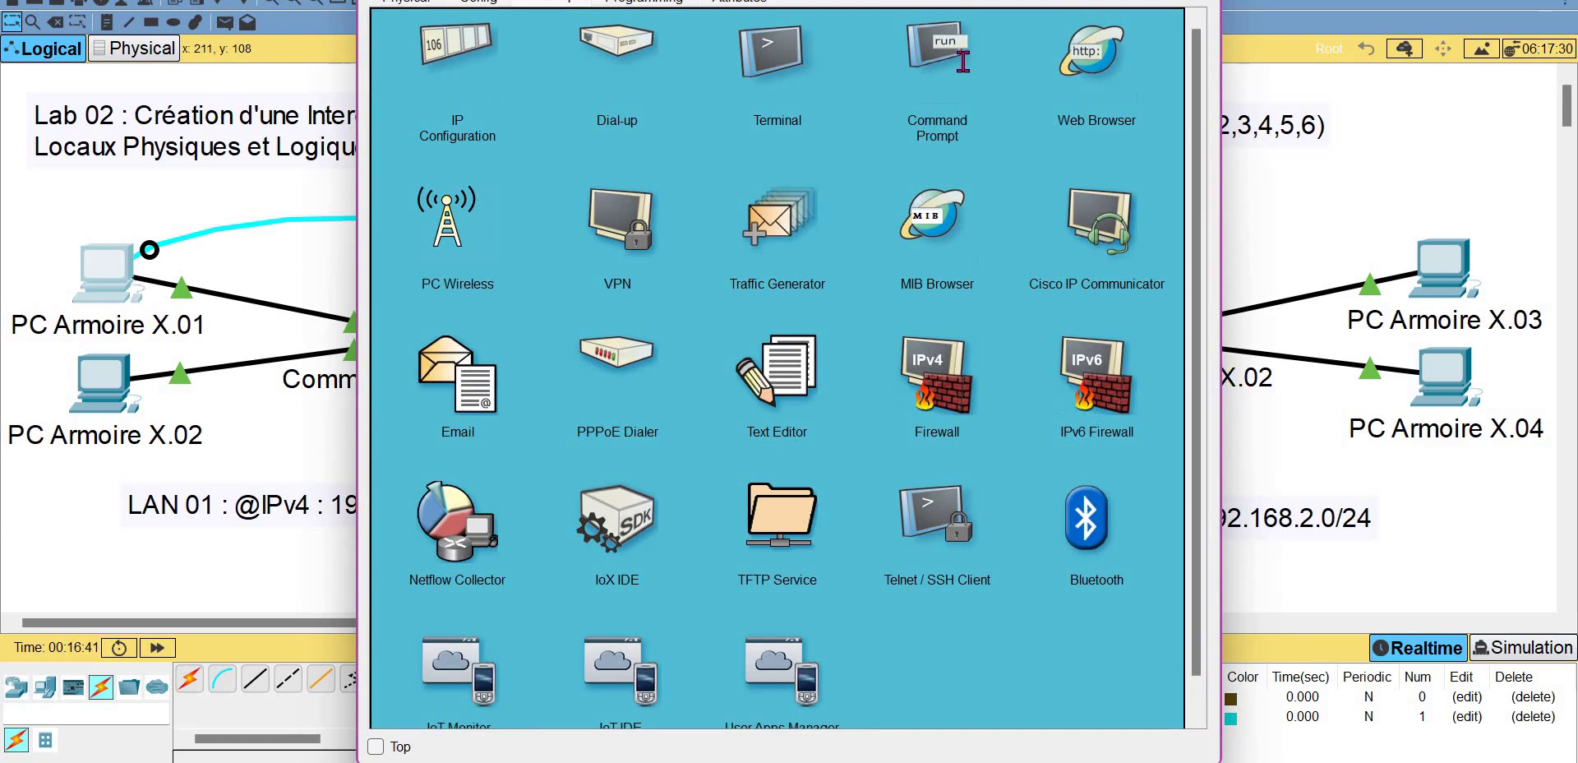
{"action": "left_click", "coordinate": [914, 105]}
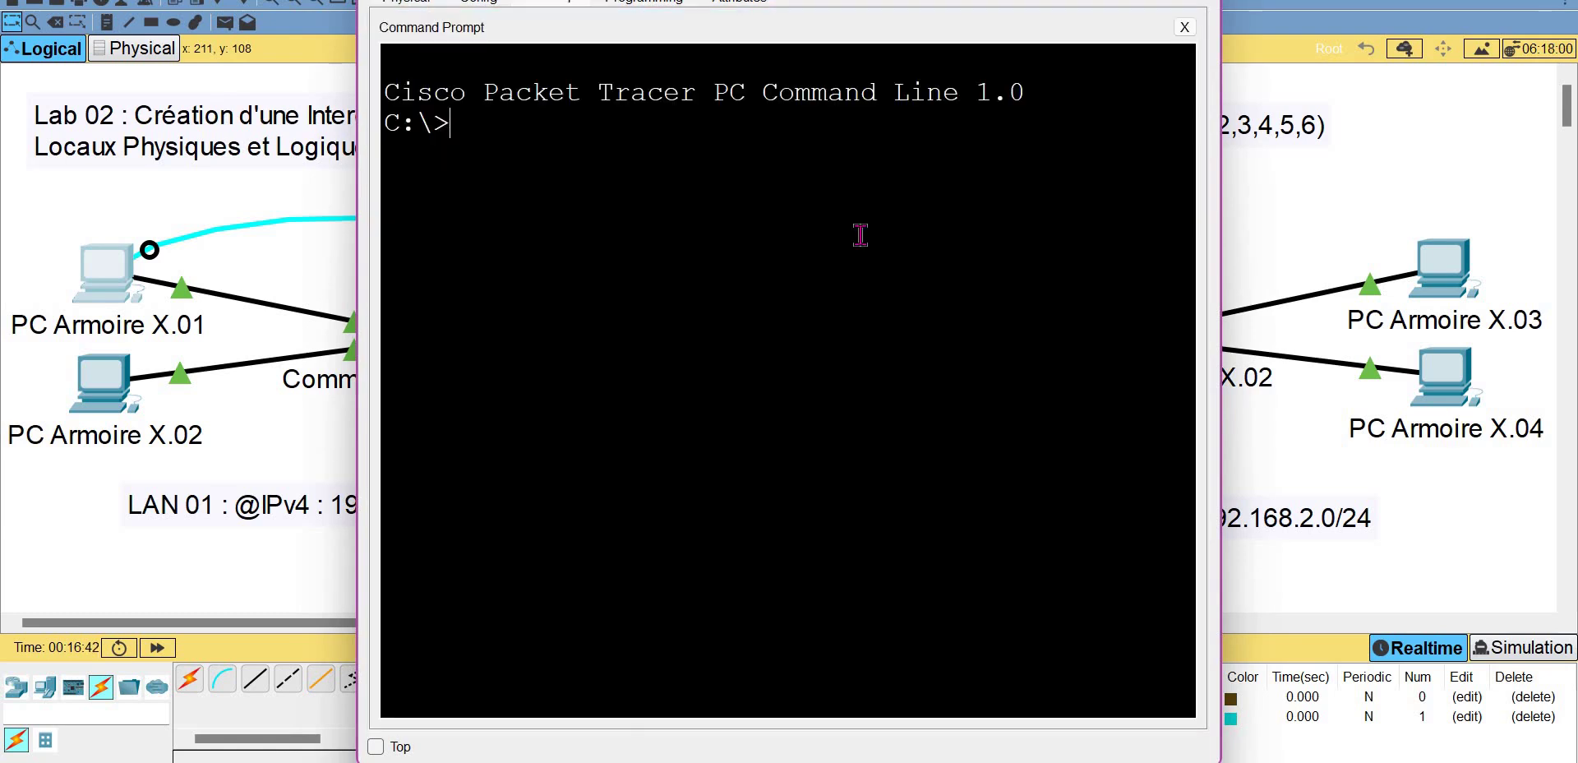
{"action": "left_click", "coordinate": [1187, 29]}
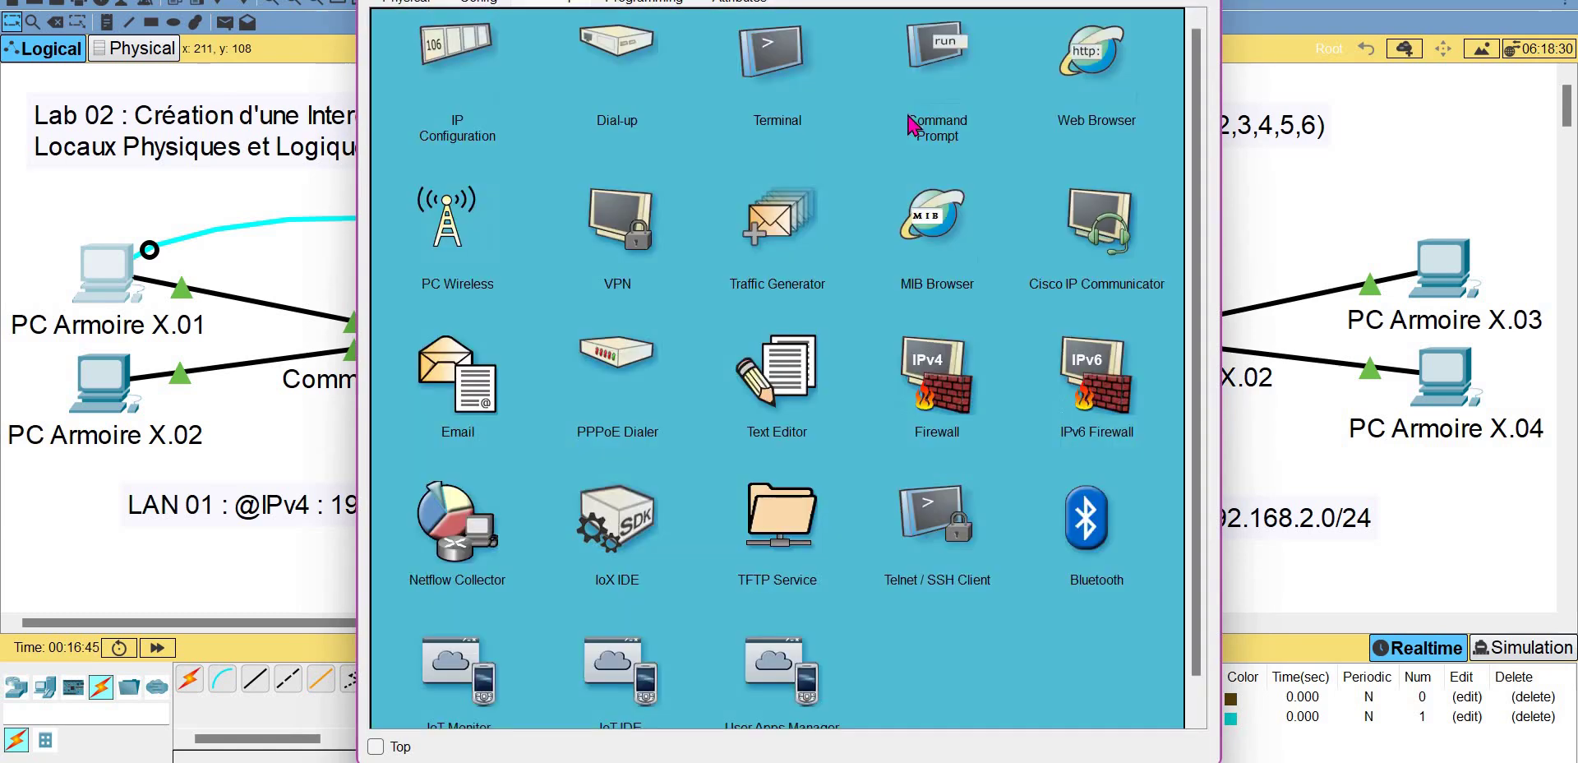
{"action": "left_click", "coordinate": [772, 78]}
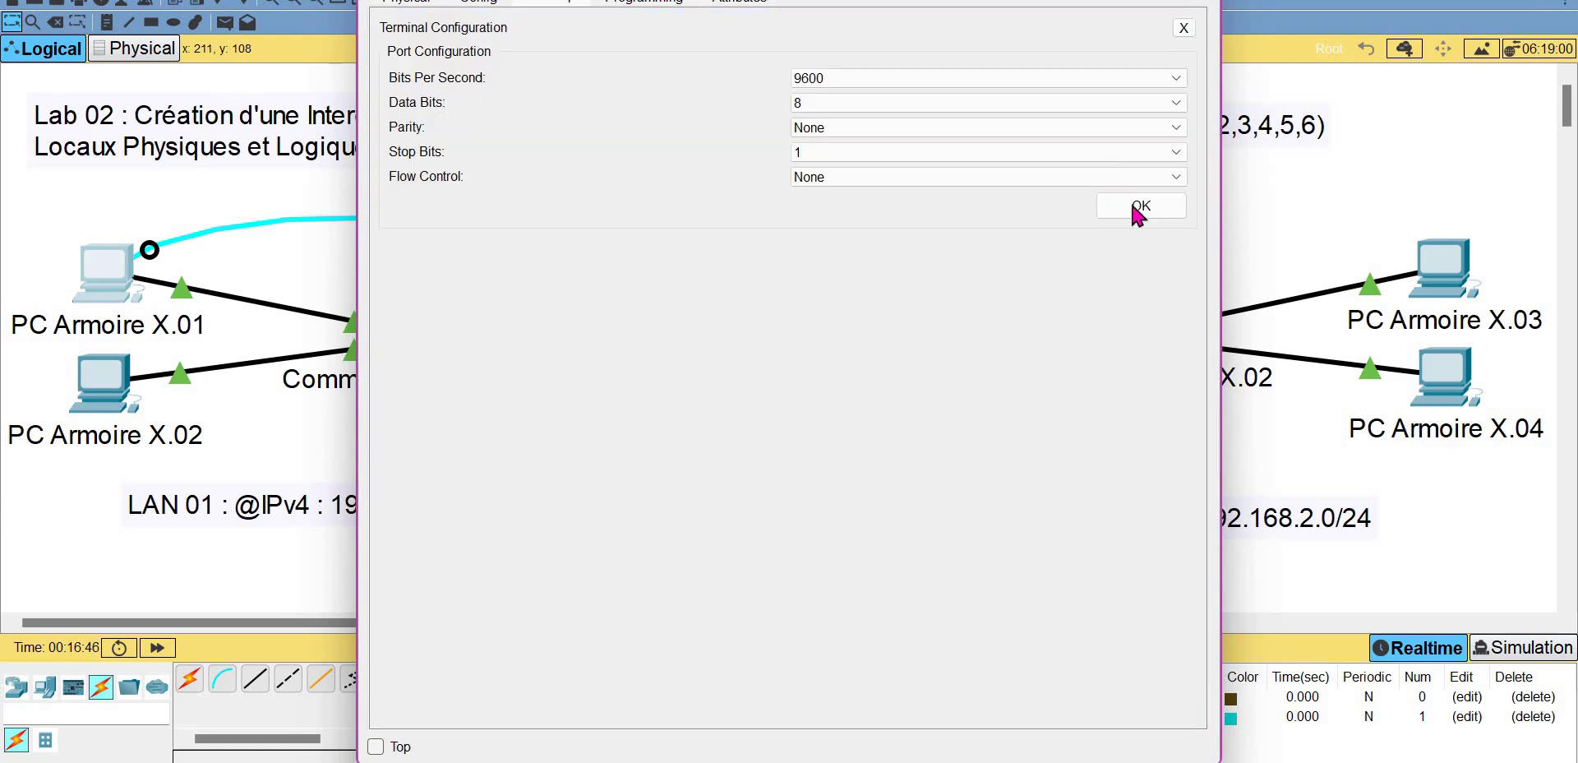
{"action": "key", "text": "Return"}
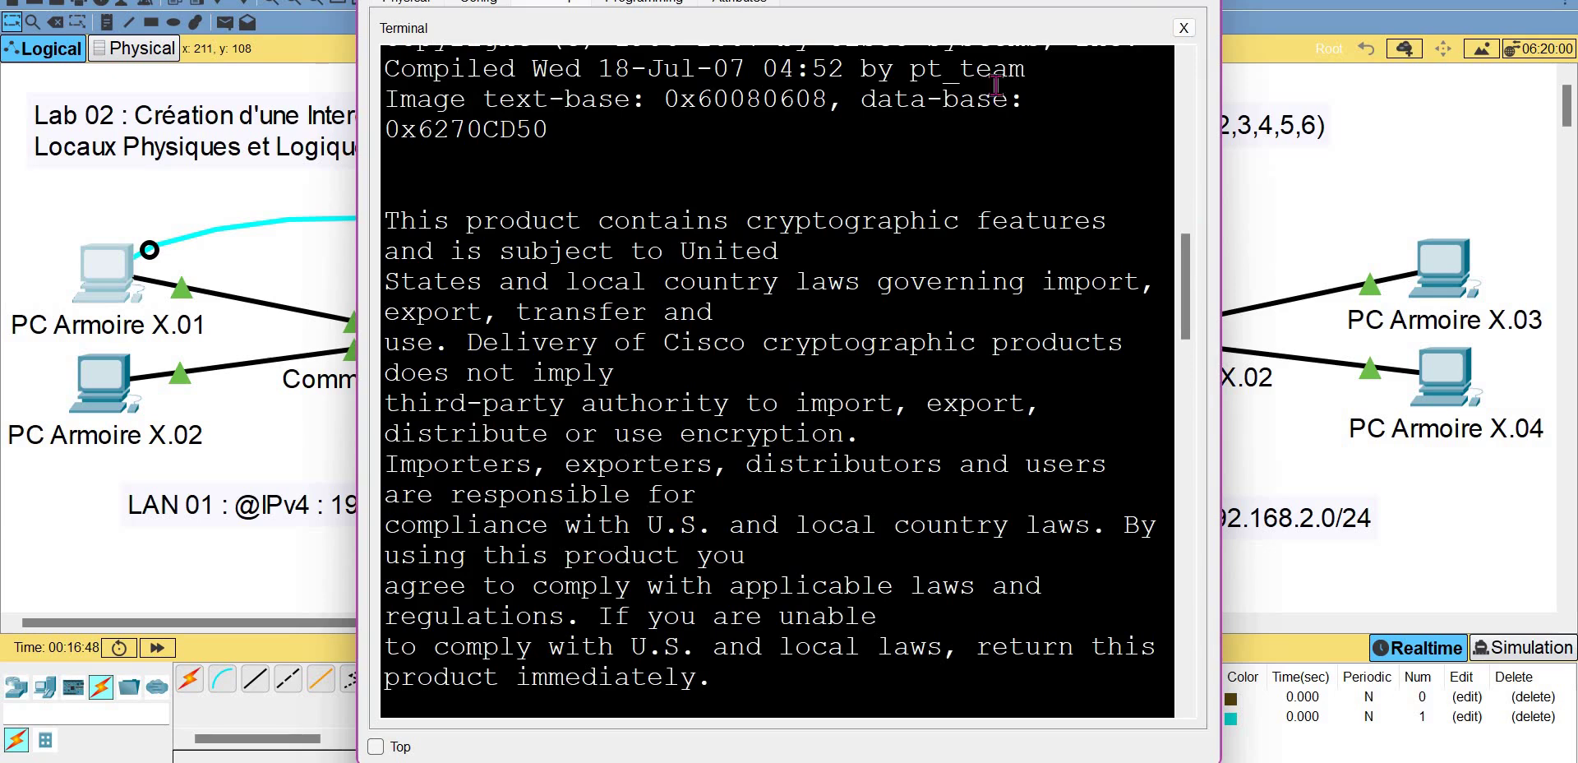
- Maximize the terminal window and ping 192.168.1.1 from the router's privileged prompt
{"action": "left_click", "coordinate": [1150, 1]}
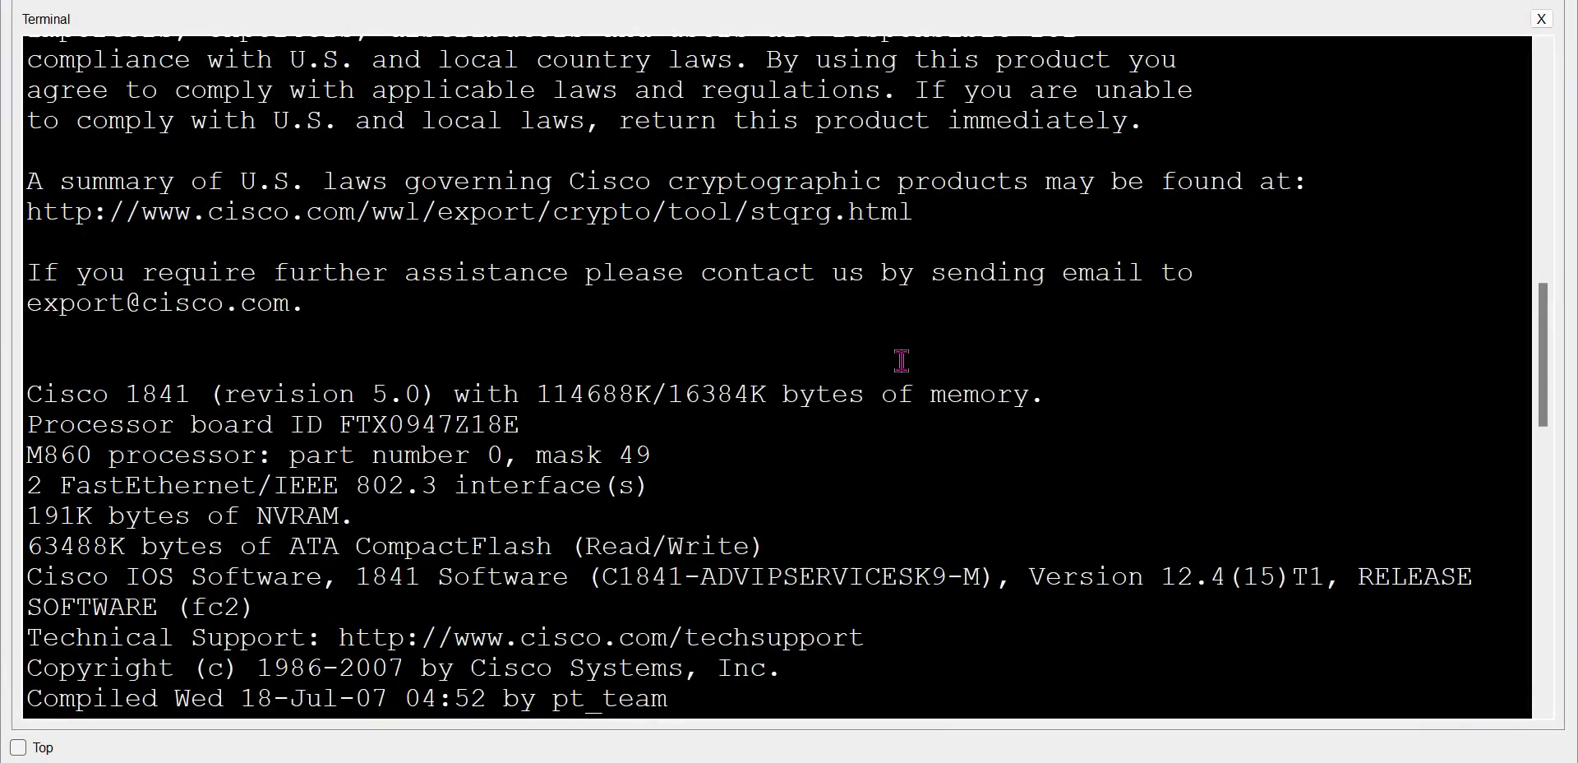
{"action": "scroll", "coordinate": [902, 360], "scroll_direction": "down", "scroll_amount": 15}
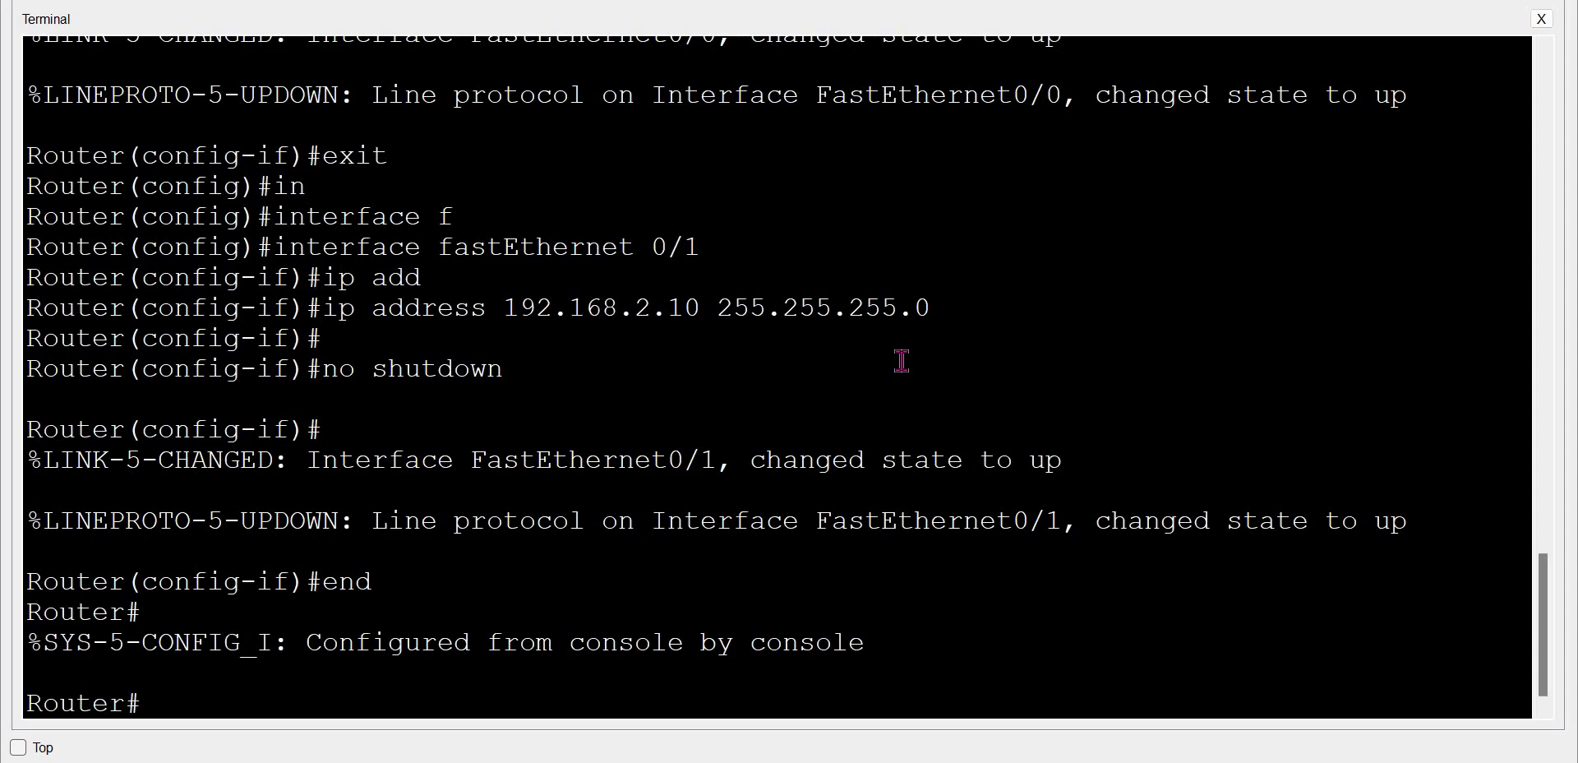
{"action": "type", "text": "ping 192.168.1.1"}
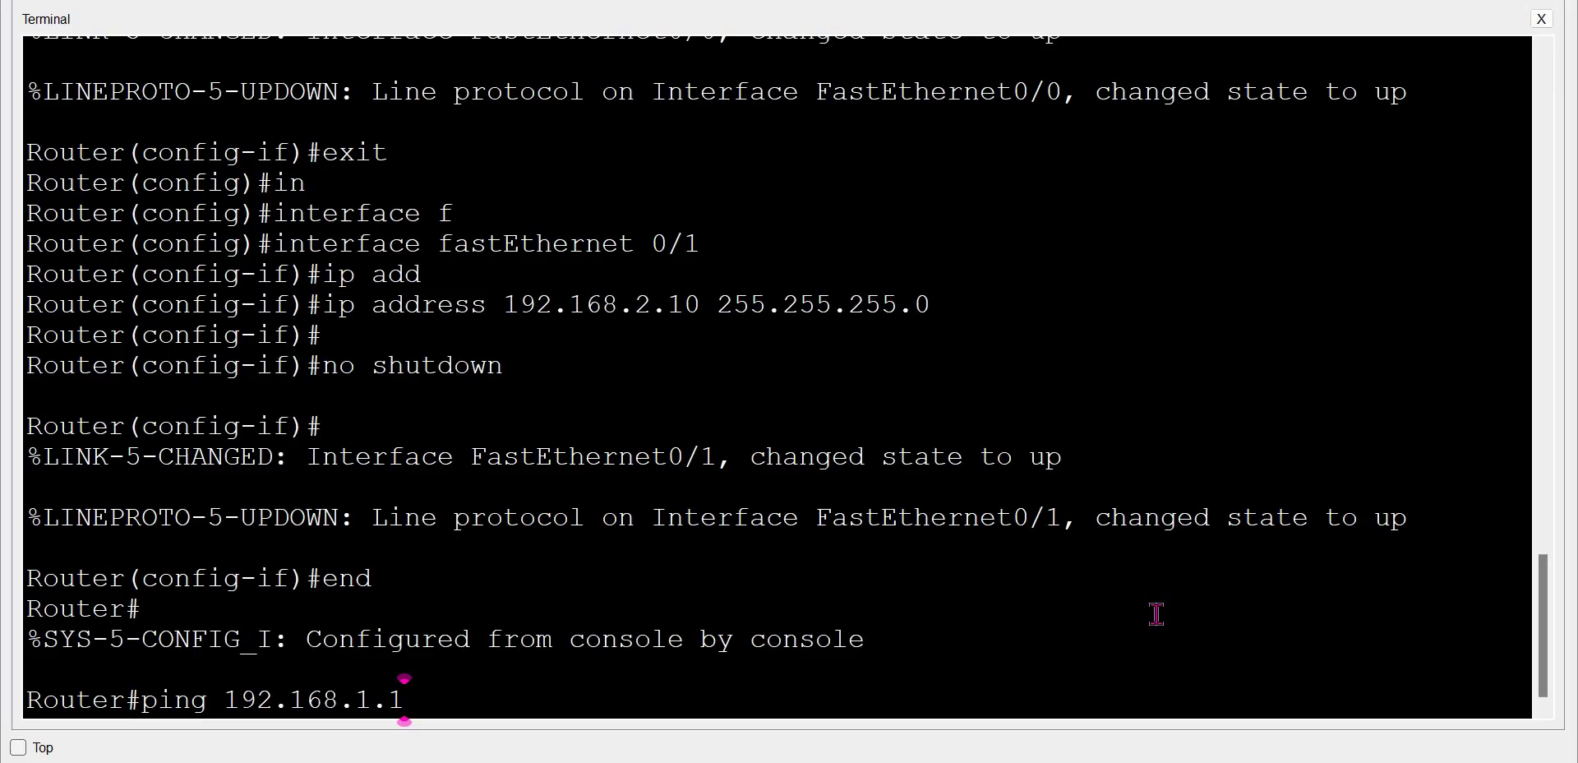
{"action": "key", "text": "Return"}
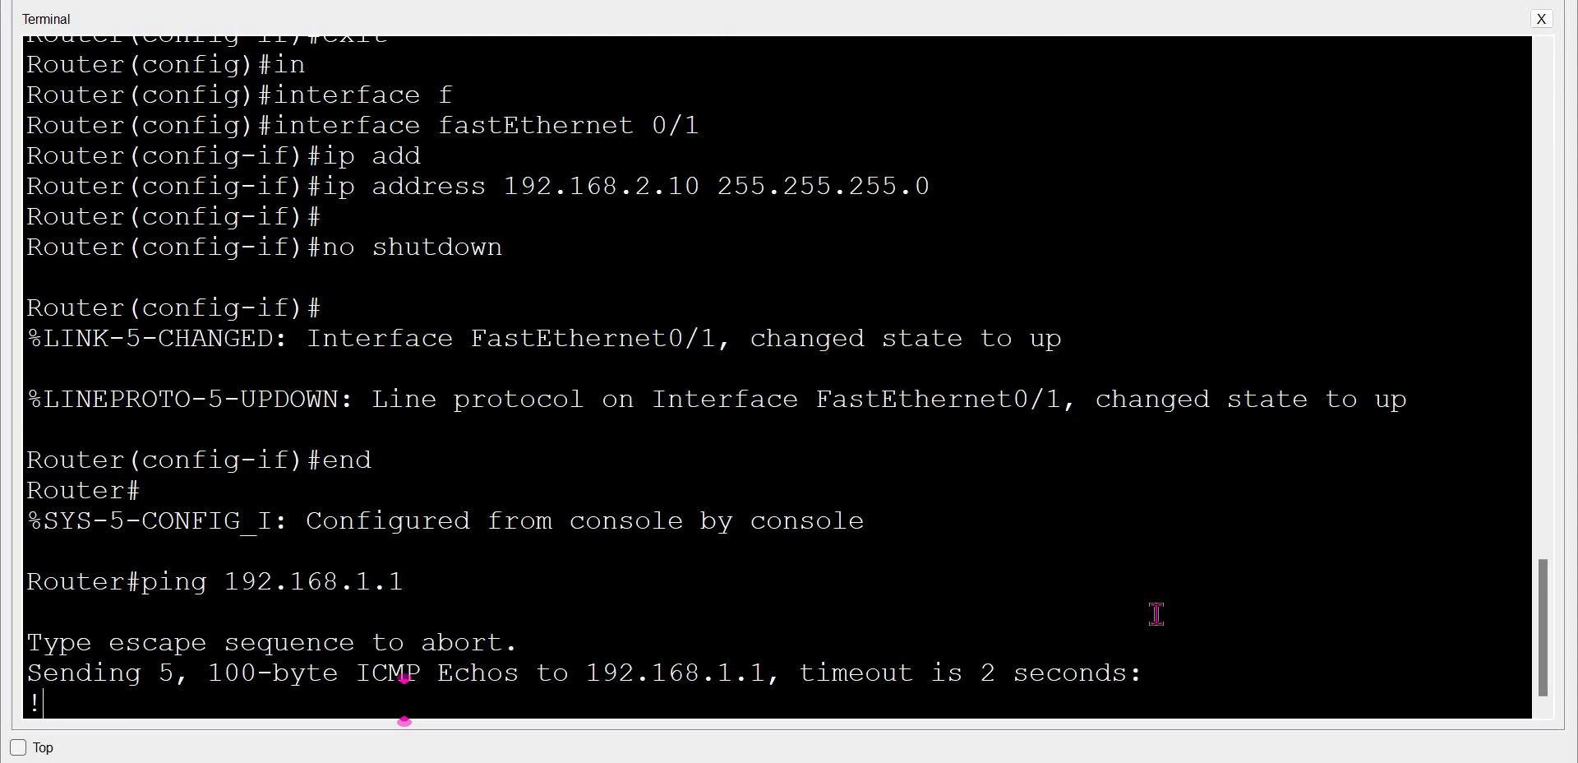